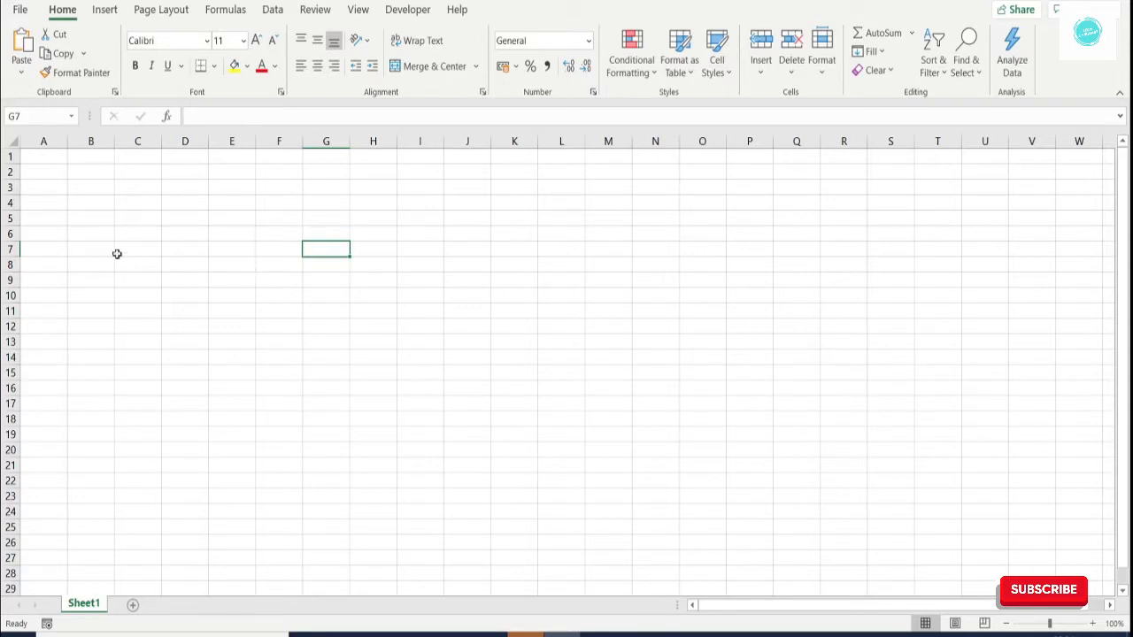
{"action": "left_click", "coordinate": [146, 254]}
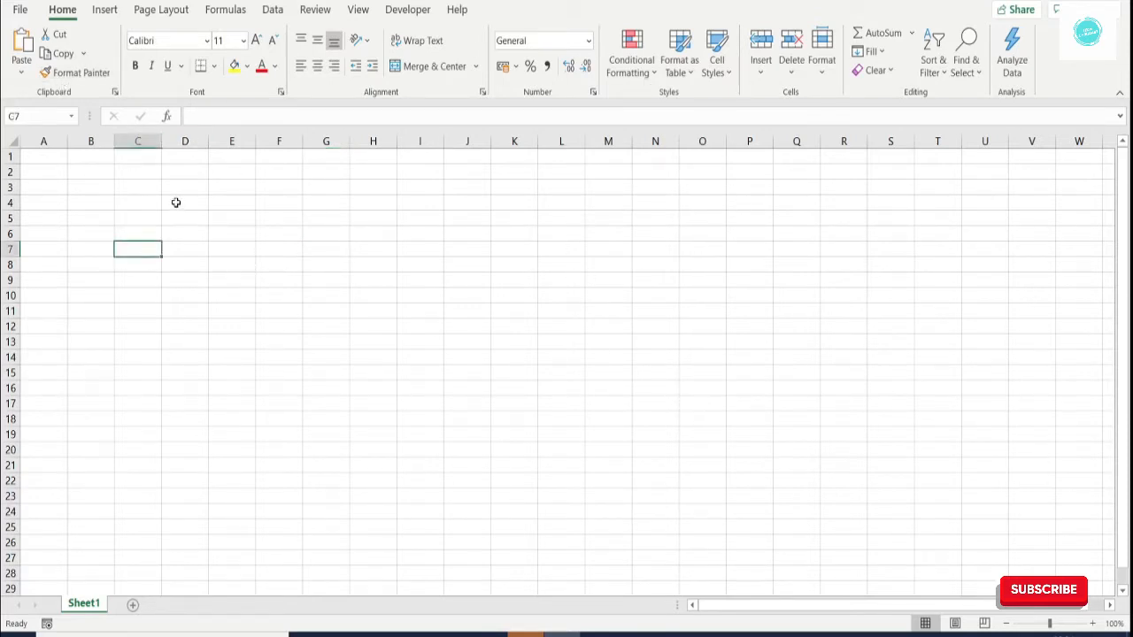
{"action": "left_click", "coordinate": [204, 231]}
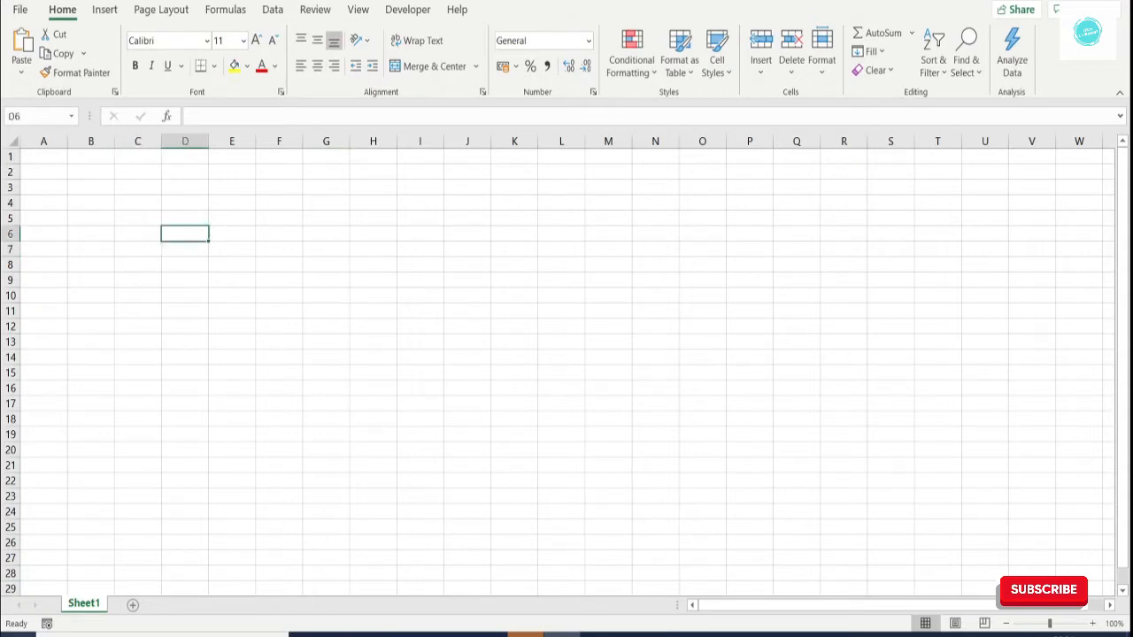
Find and launch Excel from the Windows search and create a new blank workbook.
{"action": "left_click", "coordinate": [17, 633]}
{"action": "type", "text": "exce"}
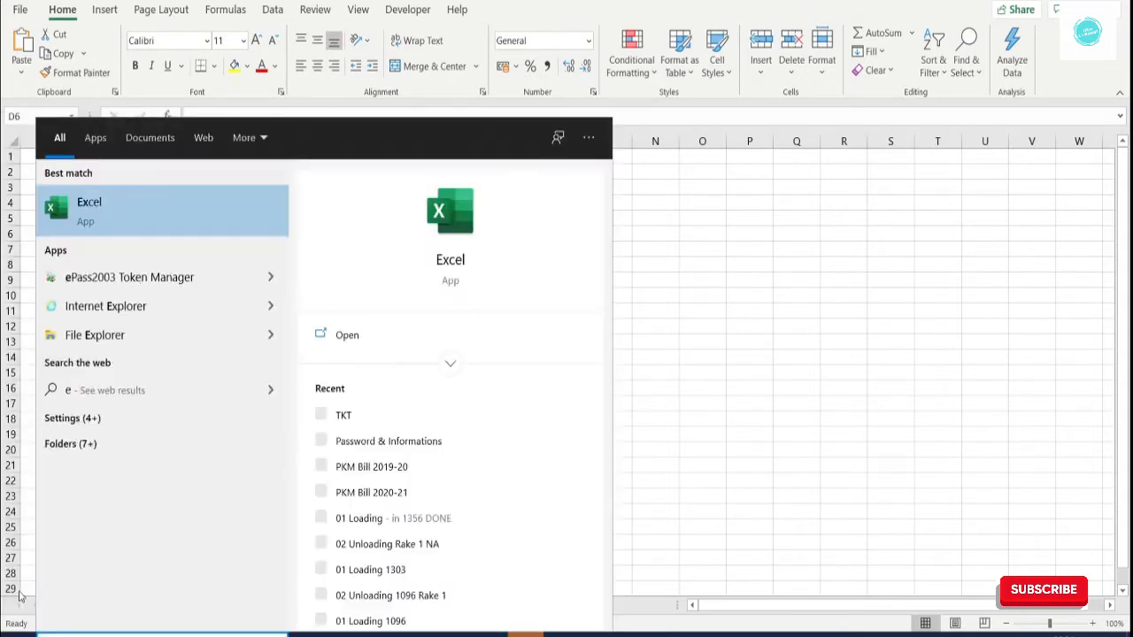
{"action": "left_click", "coordinate": [123, 230]}
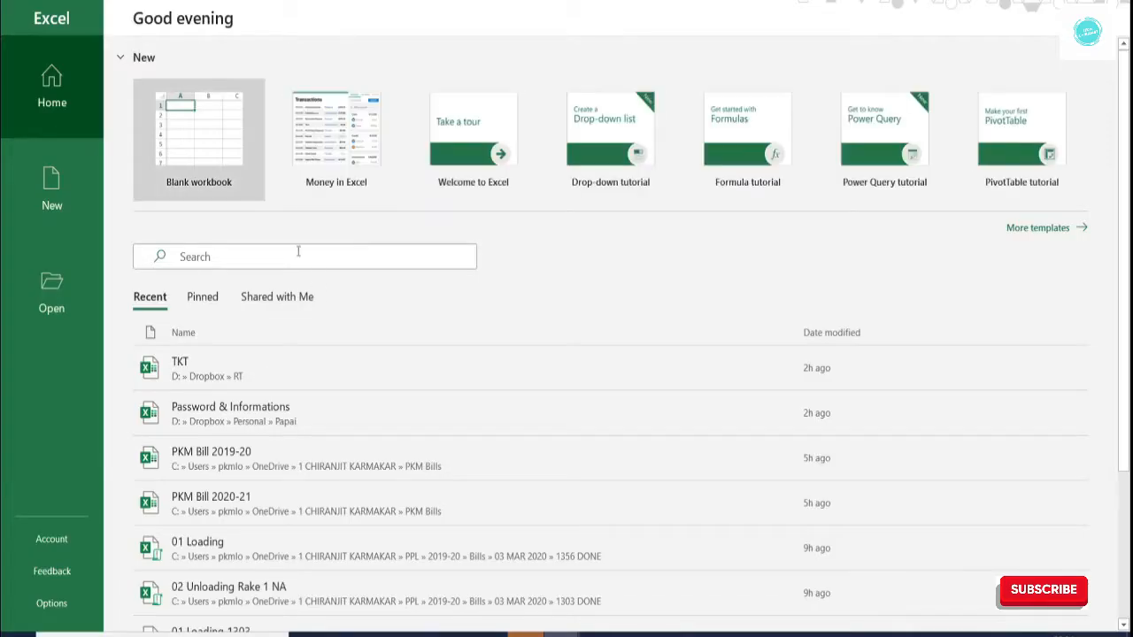
{"action": "left_click", "coordinate": [227, 143]}
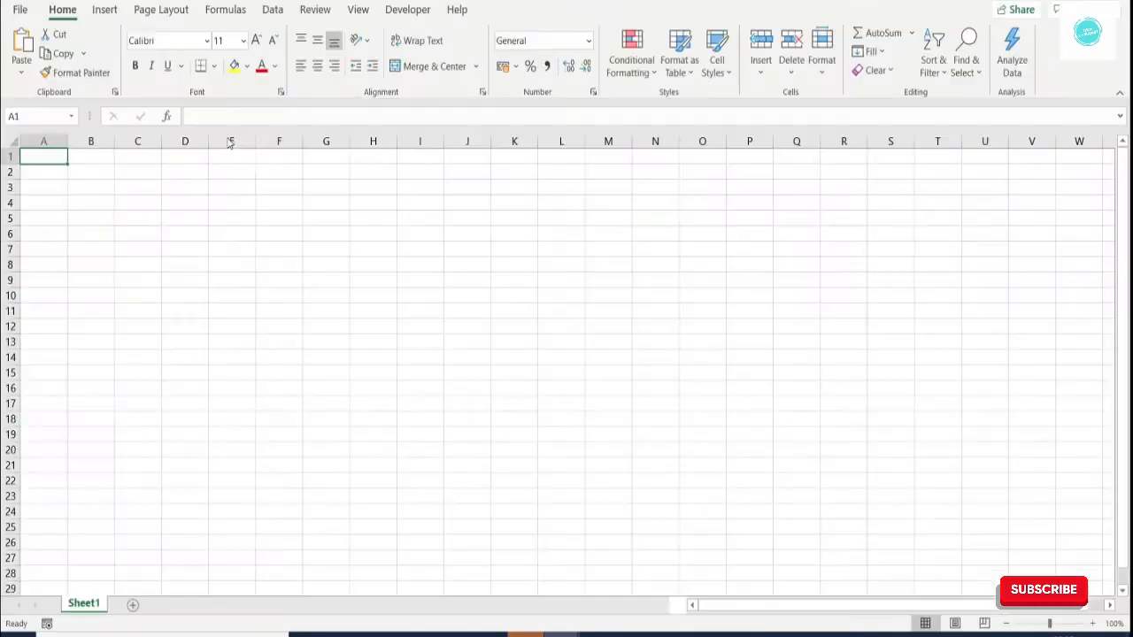
{"action": "left_click", "coordinate": [213, 259]}
{"action": "left_click", "coordinate": [398, 260]}
{"action": "left_click", "coordinate": [286, 246]}
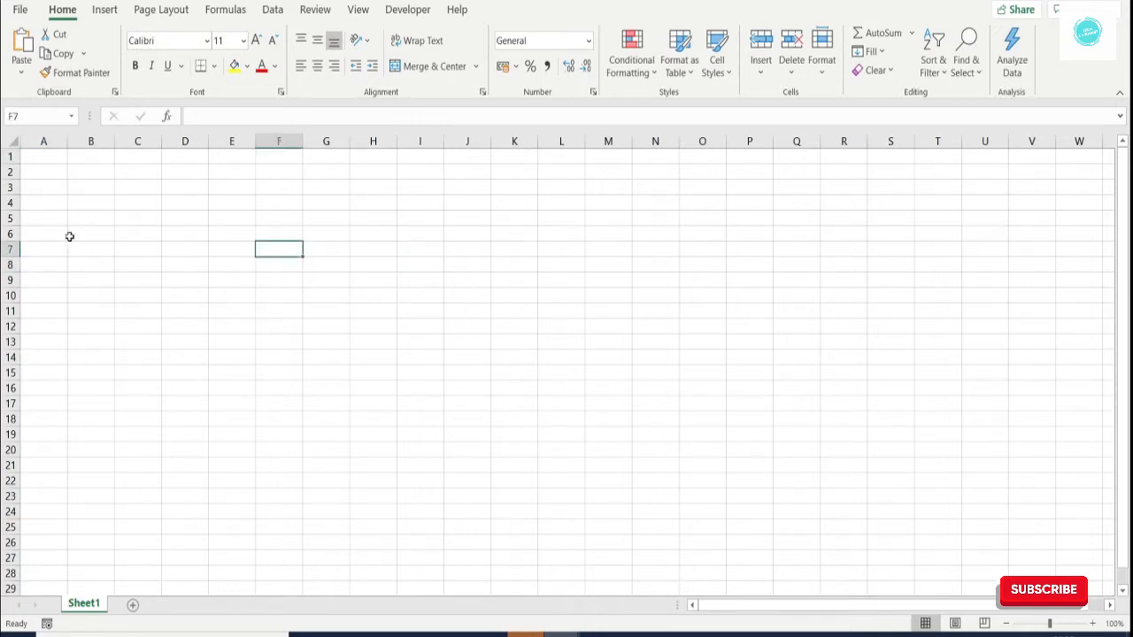
{"action": "left_click", "coordinate": [236, 234]}
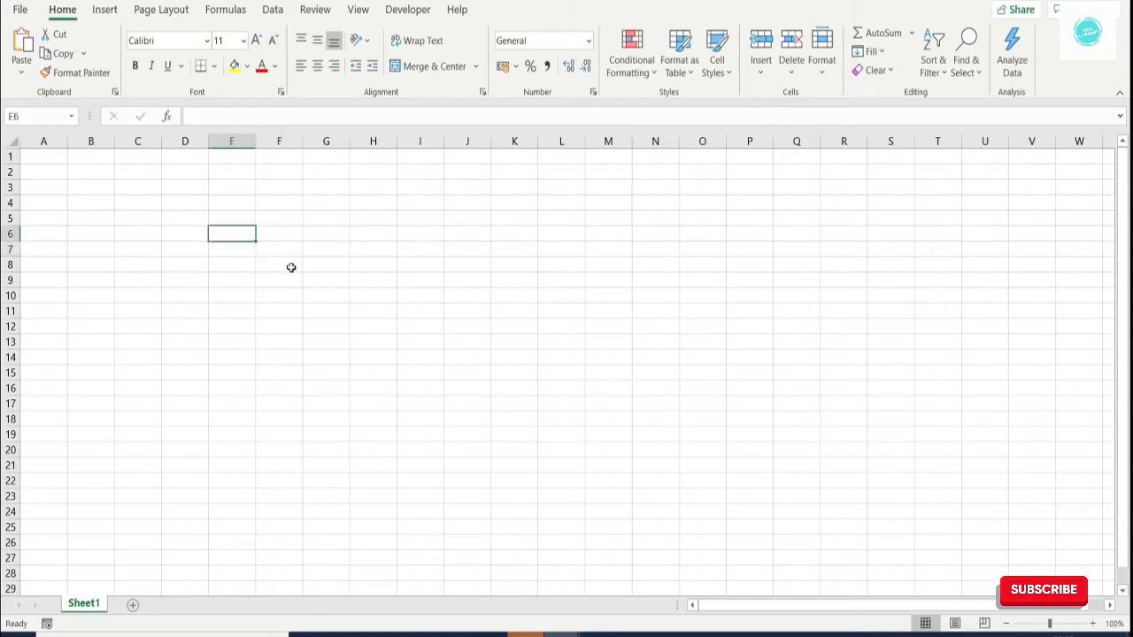
{"action": "left_click", "coordinate": [235, 276]}
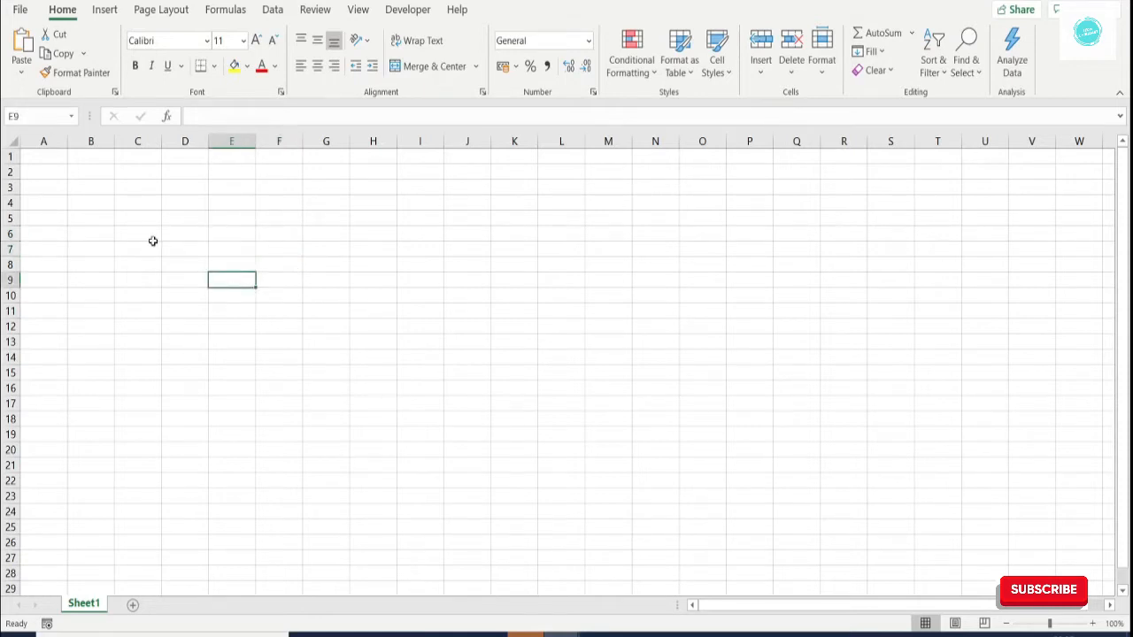
{"action": "left_click", "coordinate": [91, 141]}
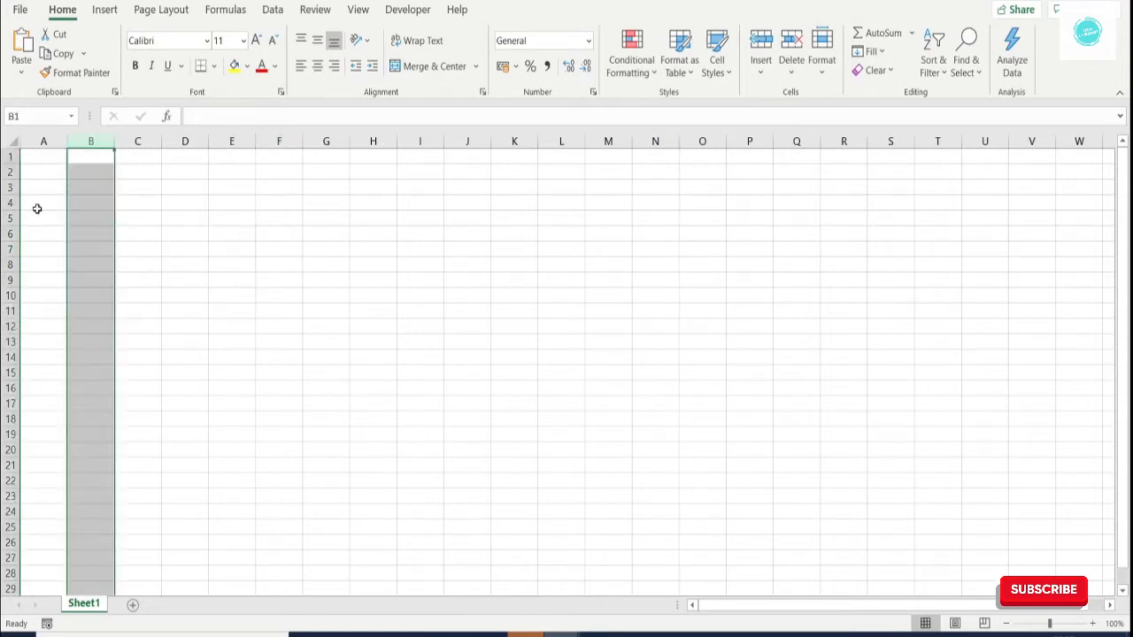
{"action": "left_click", "coordinate": [11, 203]}
{"action": "left_click", "coordinate": [204, 224]}
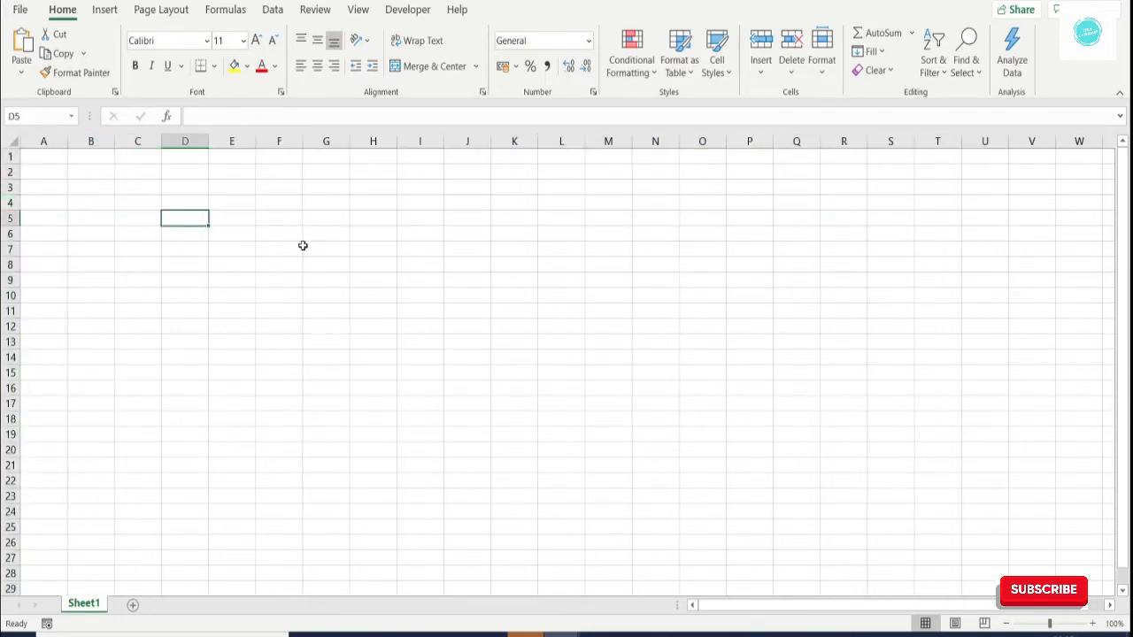
{"action": "left_click", "coordinate": [303, 249]}
{"action": "left_click", "coordinate": [355, 235]}
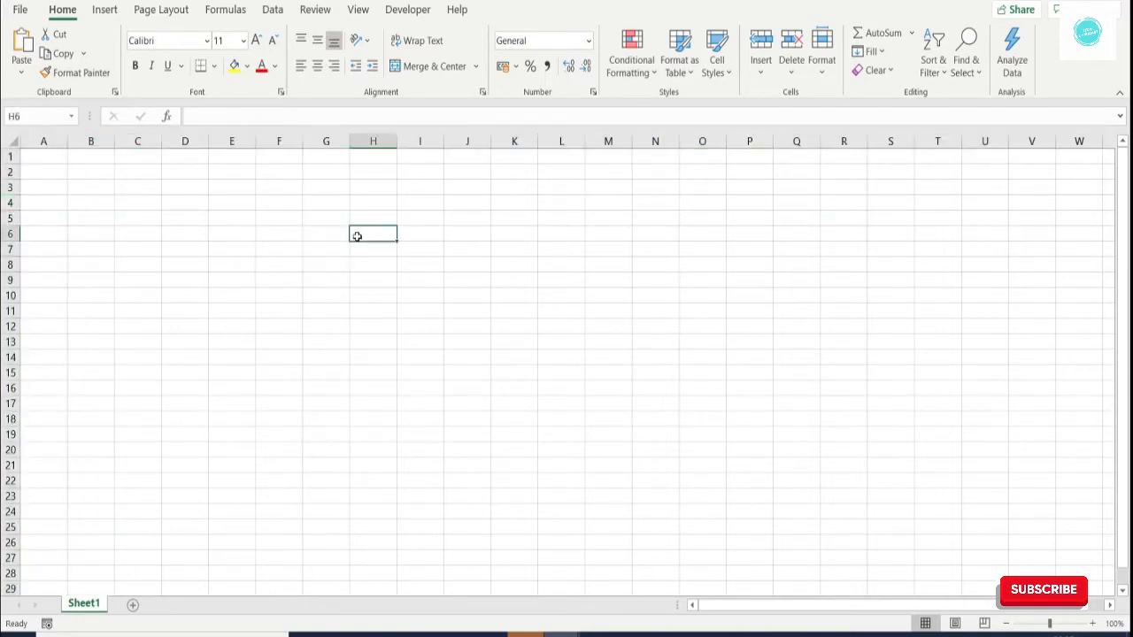
{"action": "left_click", "coordinate": [196, 239]}
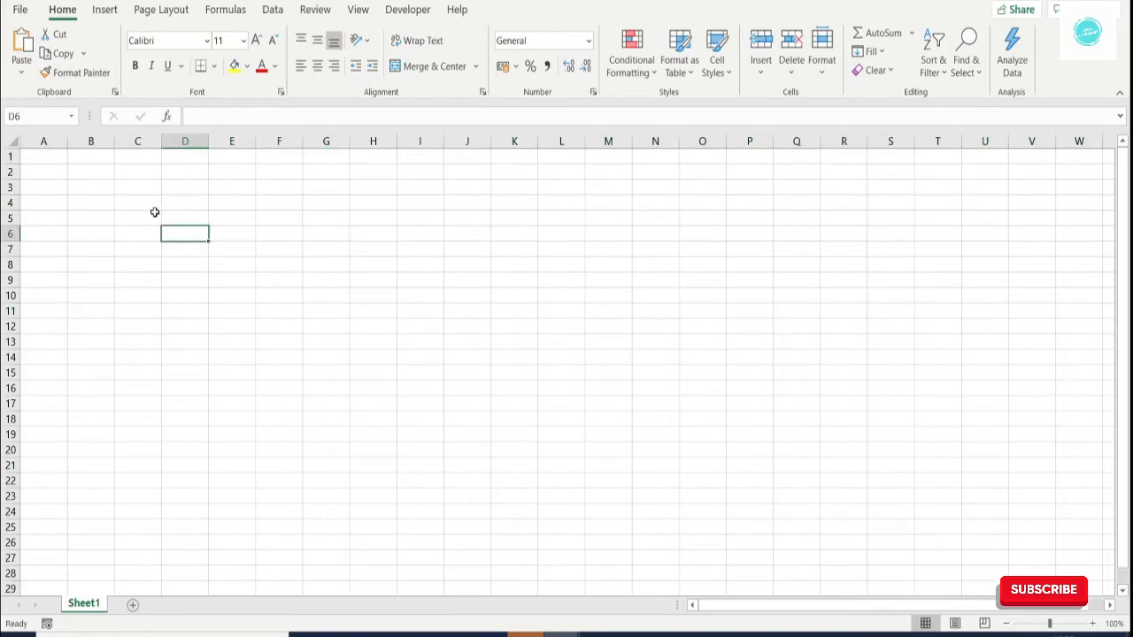
{"action": "left_click", "coordinate": [154, 215]}
{"action": "left_click", "coordinate": [235, 236]}
{"action": "left_click", "coordinate": [366, 309]}
{"action": "left_click", "coordinate": [311, 278]}
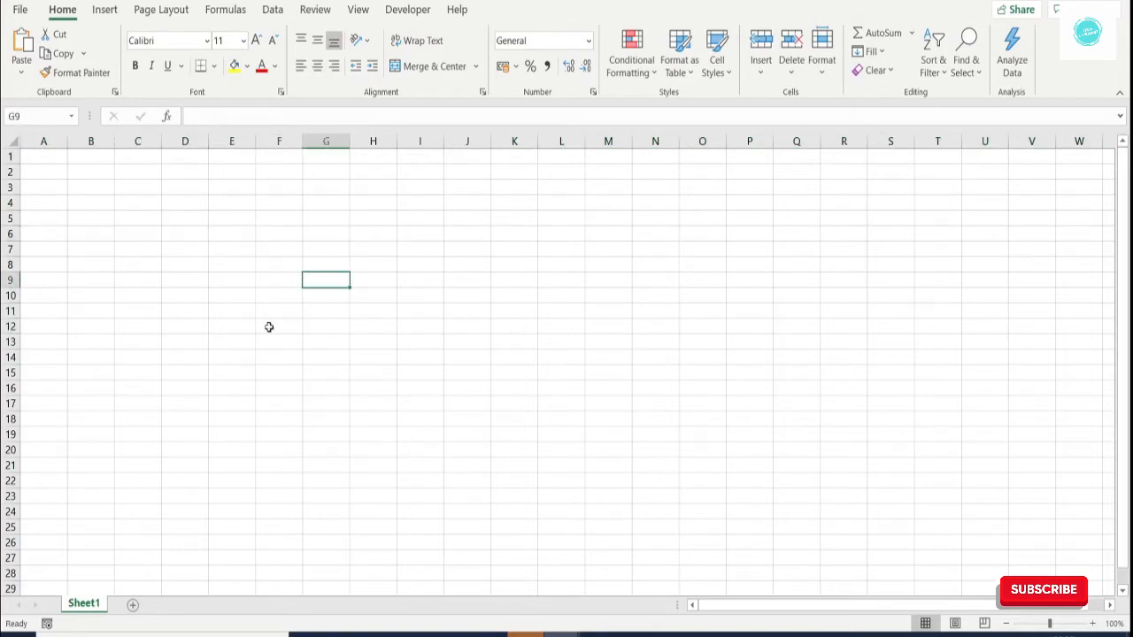
{"action": "left_click", "coordinate": [270, 327]}
{"action": "left_click", "coordinate": [405, 283]}
{"action": "left_click", "coordinate": [281, 299]}
{"action": "left_click", "coordinate": [368, 309]}
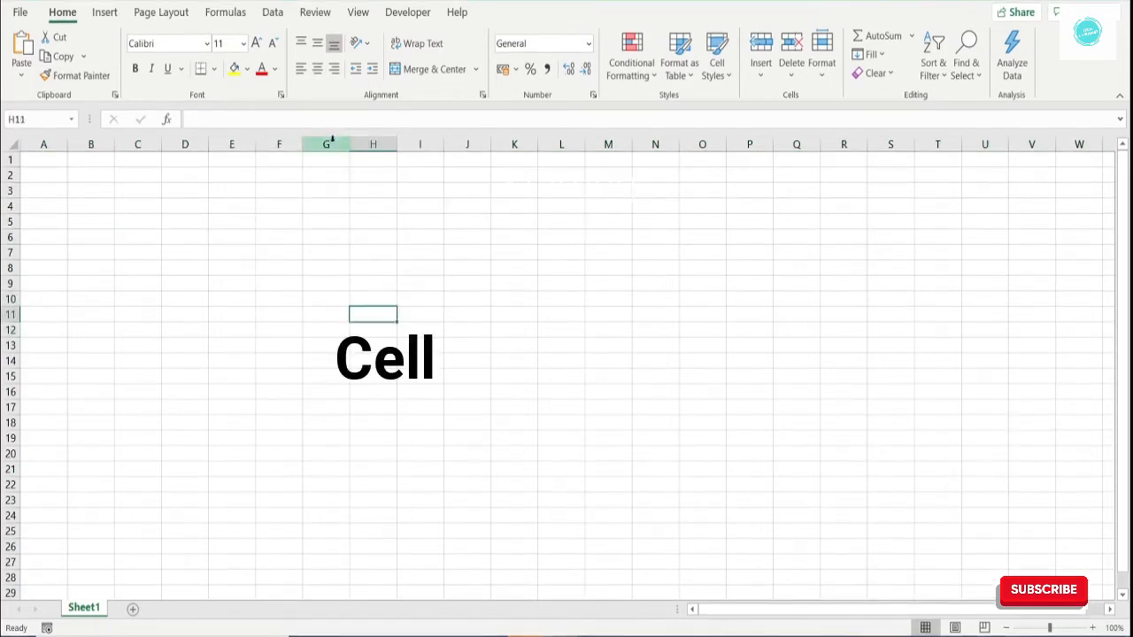
Select whole columns one after another, from column G through column J.
{"action": "left_click", "coordinate": [329, 143]}
{"action": "left_click", "coordinate": [389, 144]}
{"action": "left_click", "coordinate": [420, 143]}
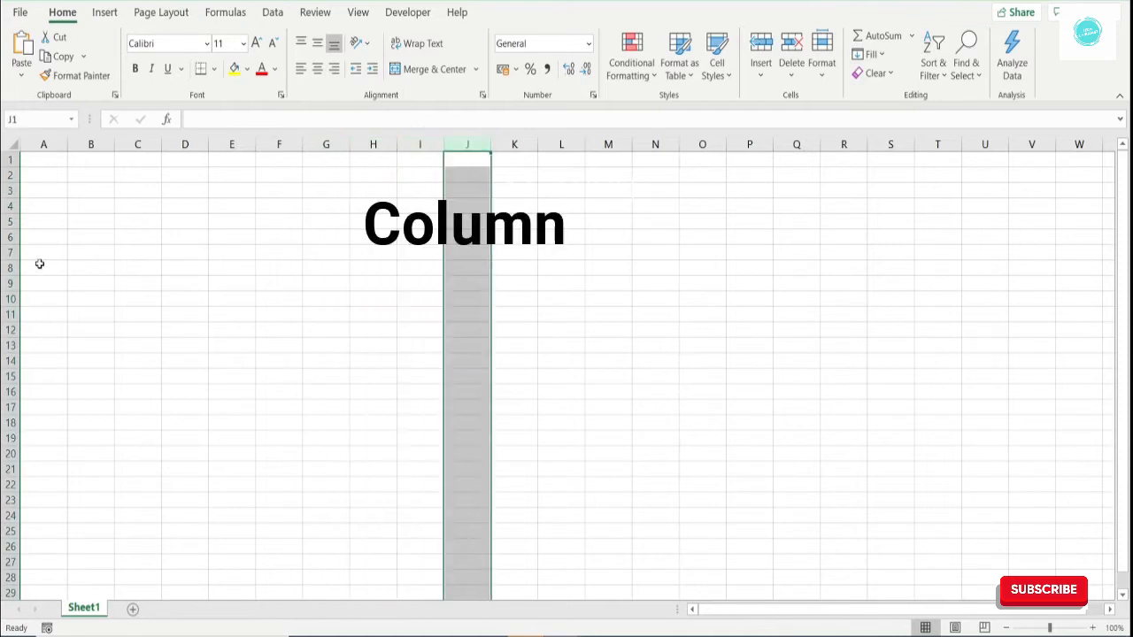
Select whole rows one at a time, going from row 6 down to row 12 and back up to row 1.
{"action": "left_click", "coordinate": [11, 238]}
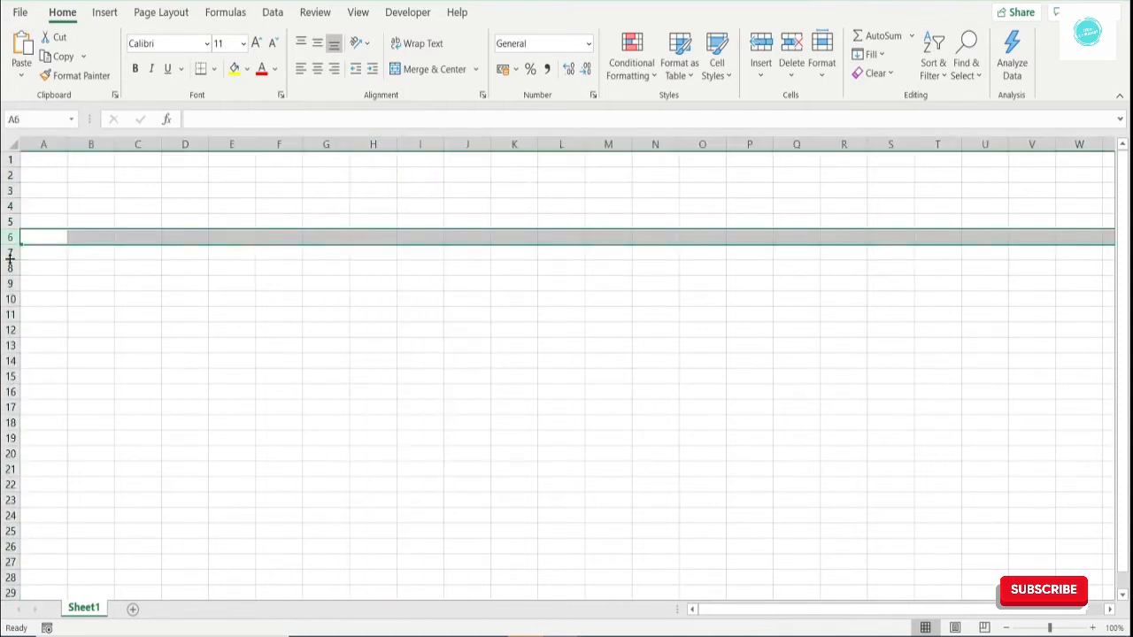
{"action": "left_click", "coordinate": [11, 268]}
{"action": "left_click", "coordinate": [11, 284]}
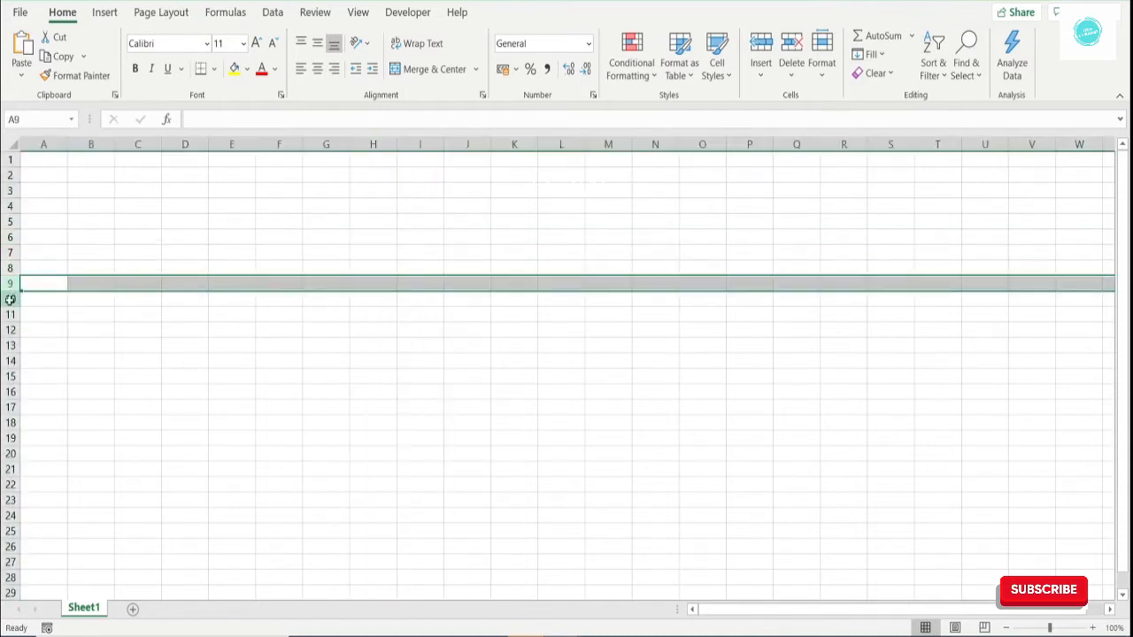
{"action": "left_click", "coordinate": [11, 300]}
{"action": "left_click", "coordinate": [10, 315]}
{"action": "left_click", "coordinate": [10, 330]}
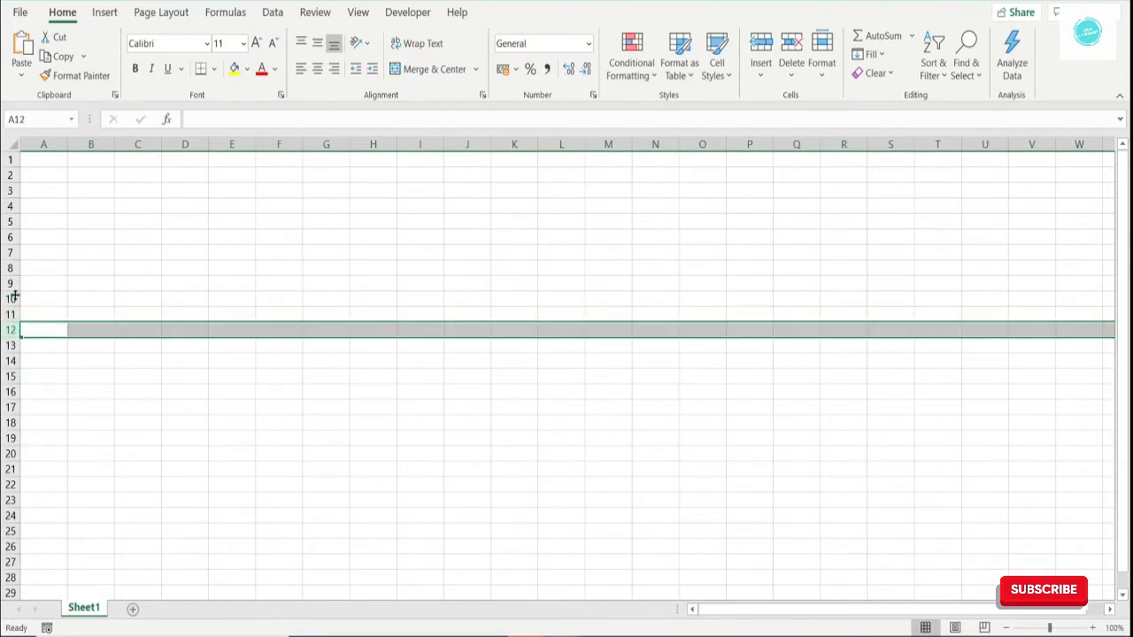
{"action": "left_click", "coordinate": [11, 253]}
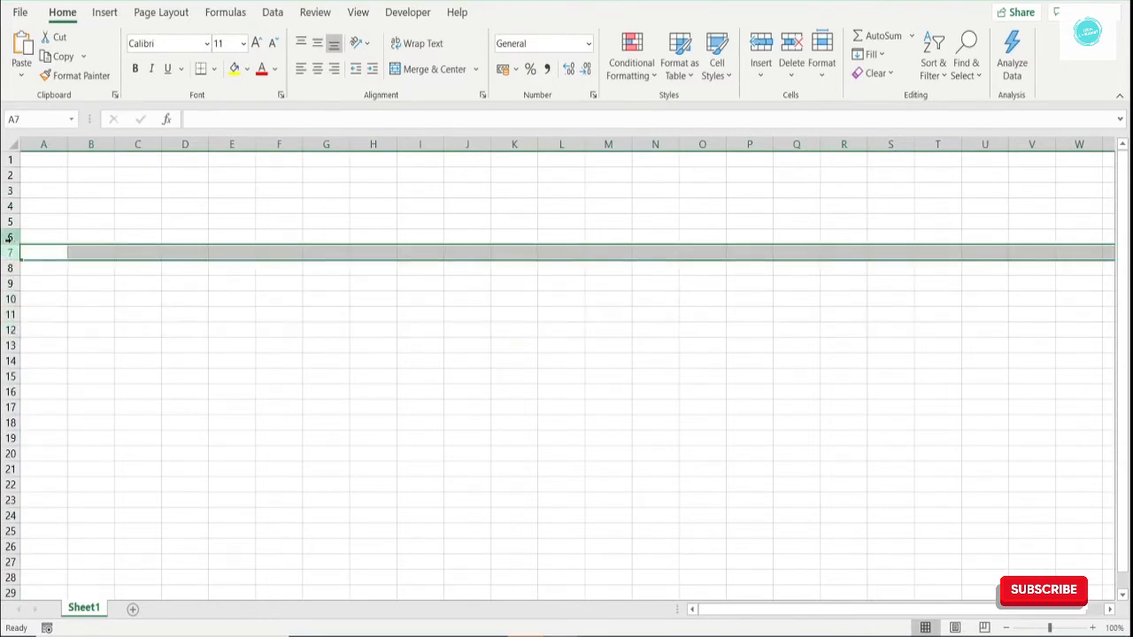
{"action": "left_click", "coordinate": [9, 238]}
{"action": "left_click", "coordinate": [9, 222]}
{"action": "left_click", "coordinate": [10, 207]}
{"action": "left_click", "coordinate": [9, 191]}
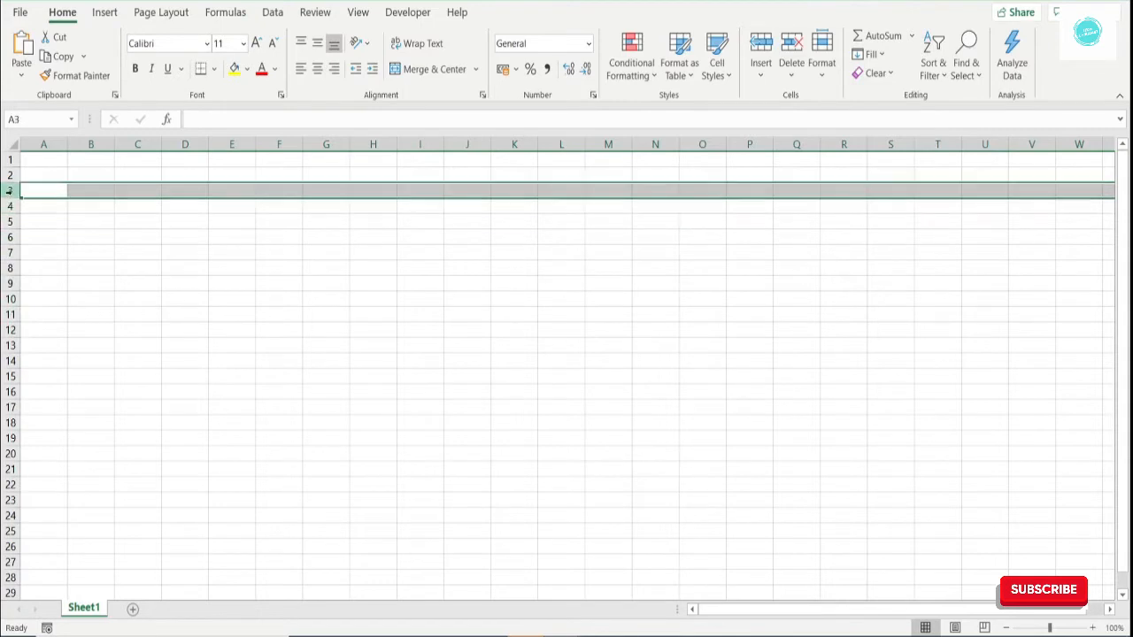
{"action": "left_click", "coordinate": [10, 174]}
{"action": "left_click", "coordinate": [8, 159]}
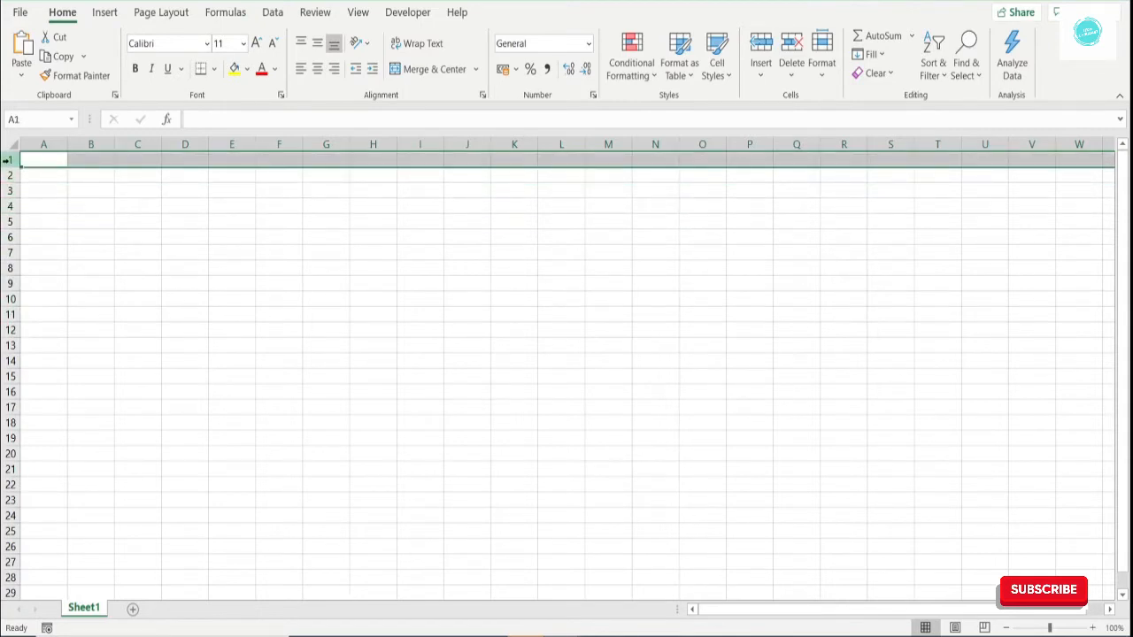
{"action": "left_click", "coordinate": [311, 334]}
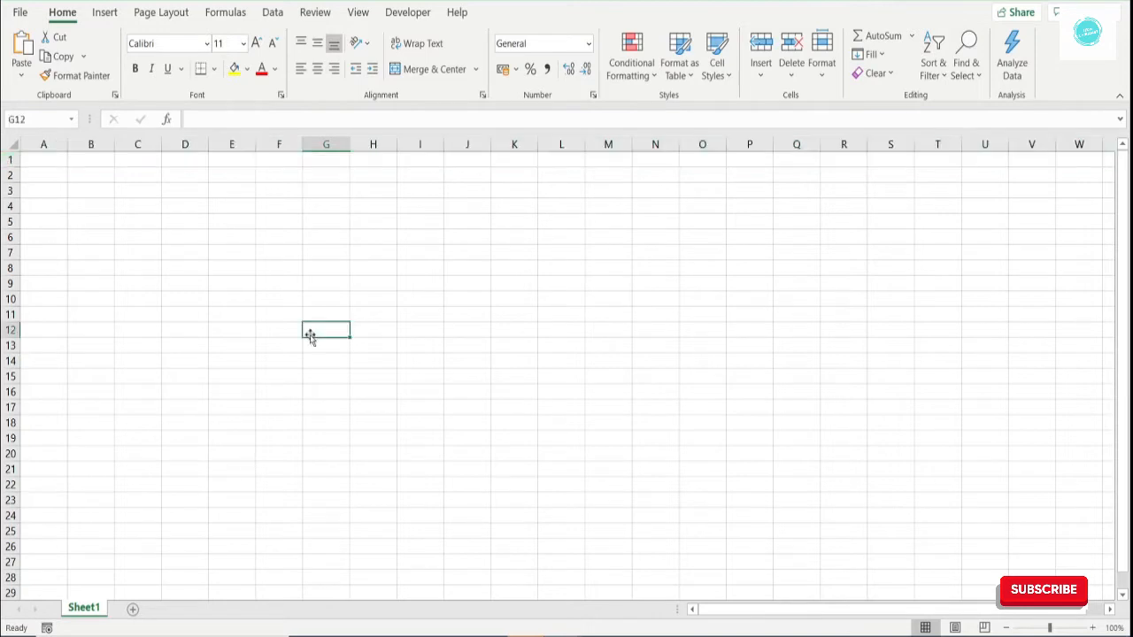
{"action": "left_click", "coordinate": [148, 212]}
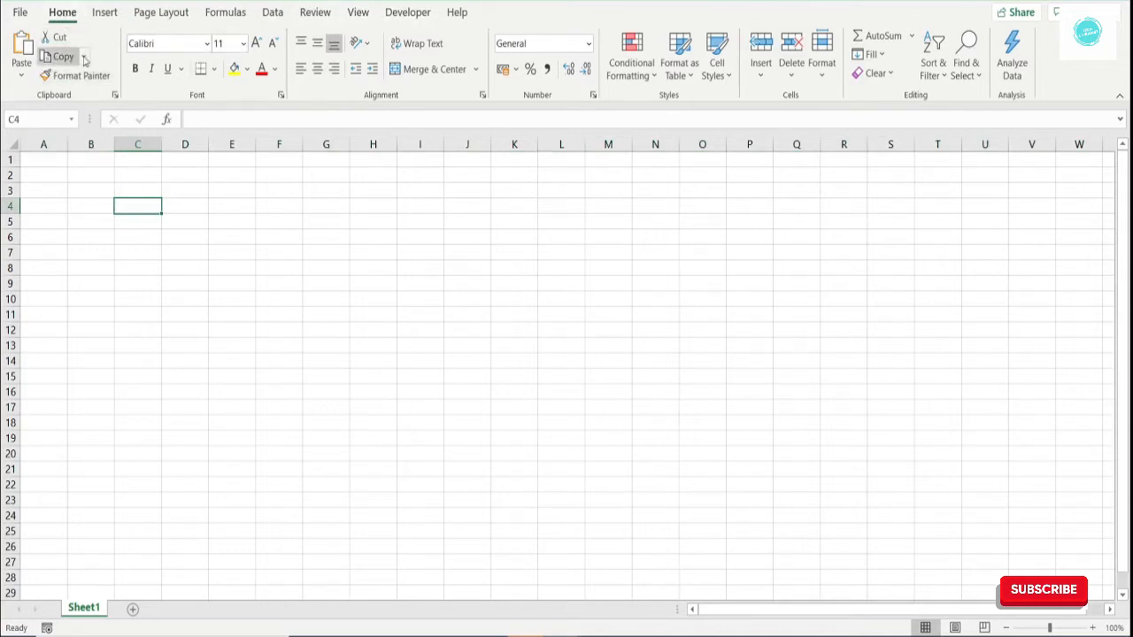
Look through the insert, page layout, formula, data, review, view, developer and help commands, and return to the home commands.
{"action": "left_click", "coordinate": [104, 13]}
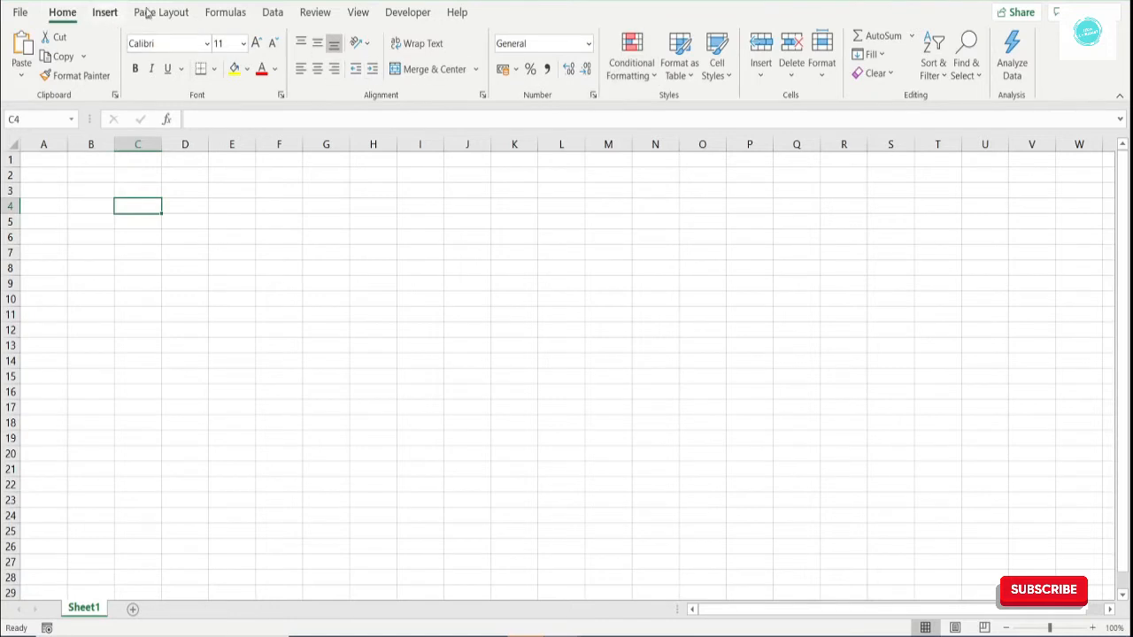
{"action": "left_click", "coordinate": [148, 13]}
{"action": "left_click", "coordinate": [218, 14]}
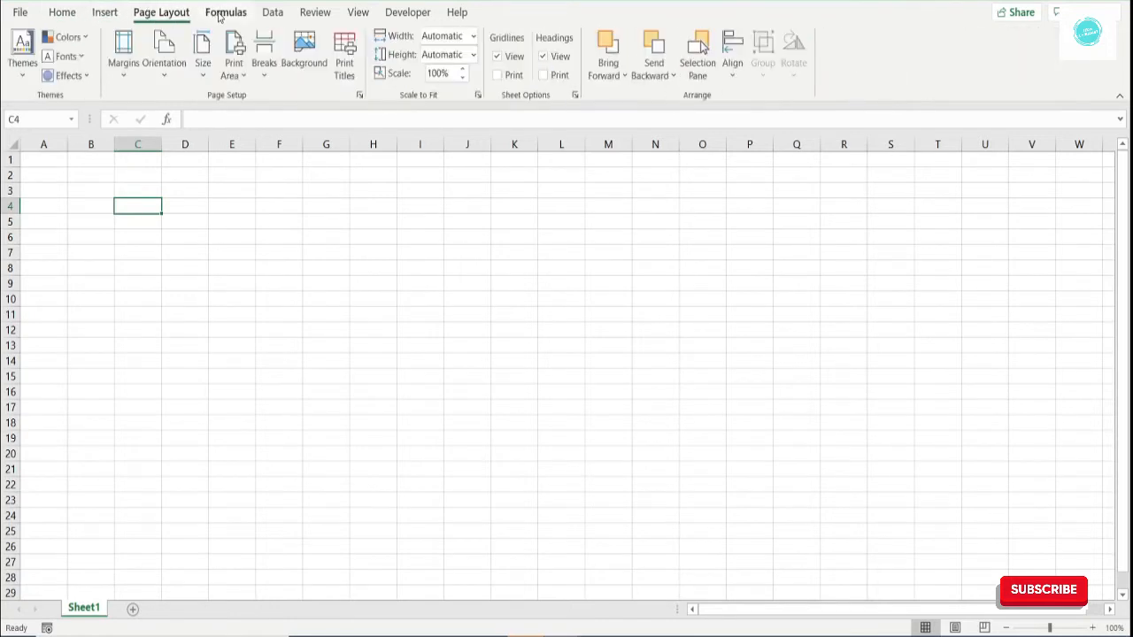
{"action": "left_click", "coordinate": [273, 13]}
{"action": "left_click", "coordinate": [315, 12]}
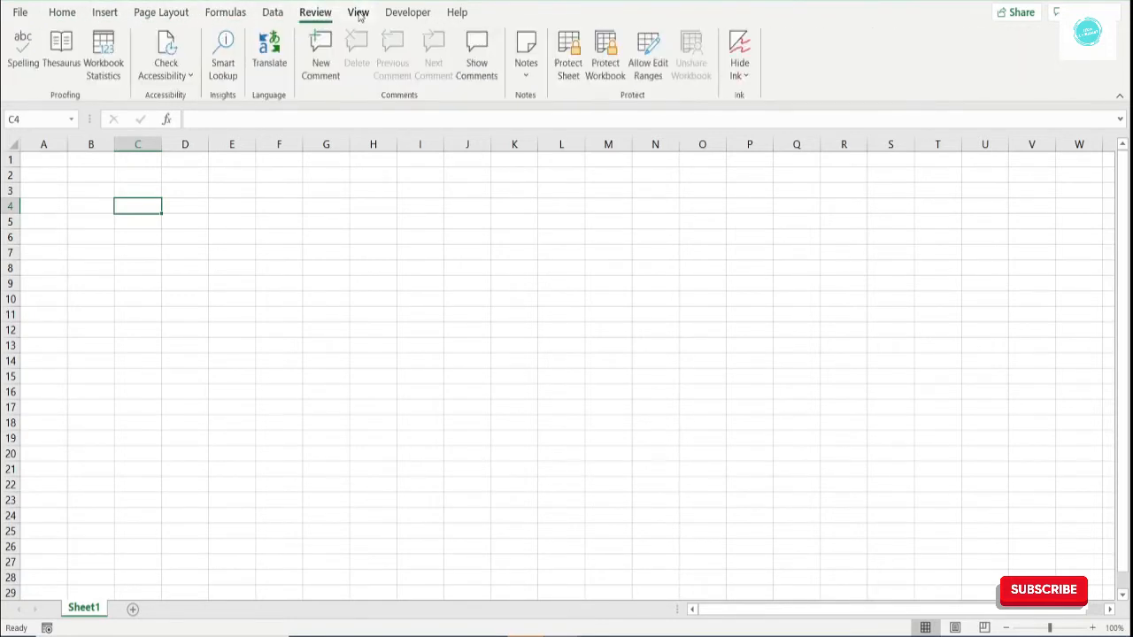
{"action": "left_click", "coordinate": [358, 13]}
{"action": "left_click", "coordinate": [407, 13]}
{"action": "left_click", "coordinate": [456, 12]}
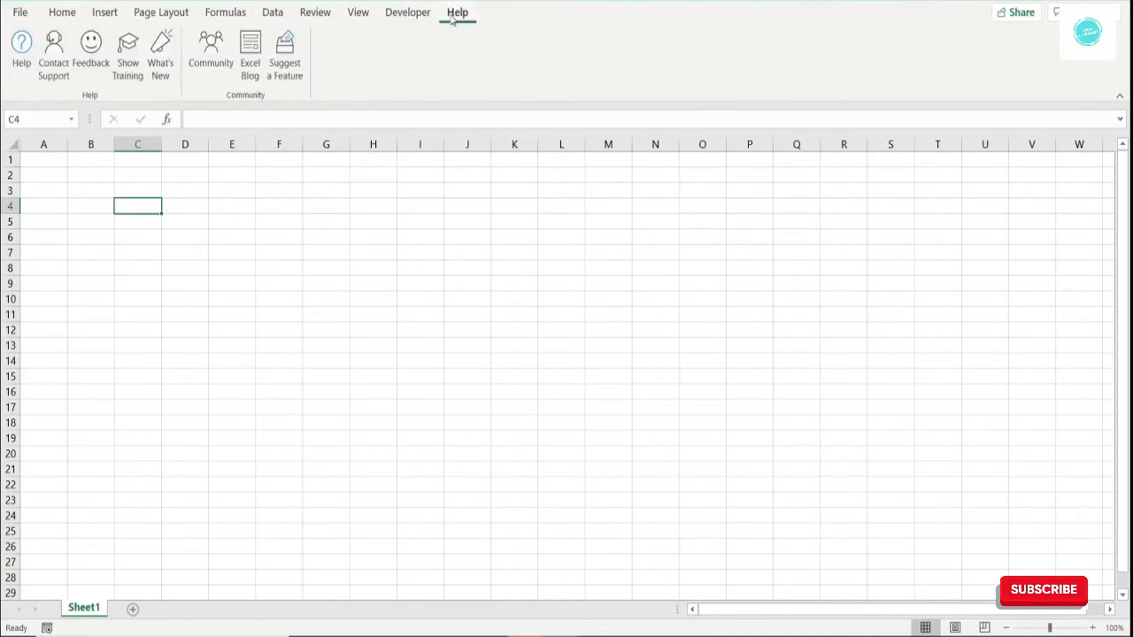
{"action": "left_click", "coordinate": [62, 12]}
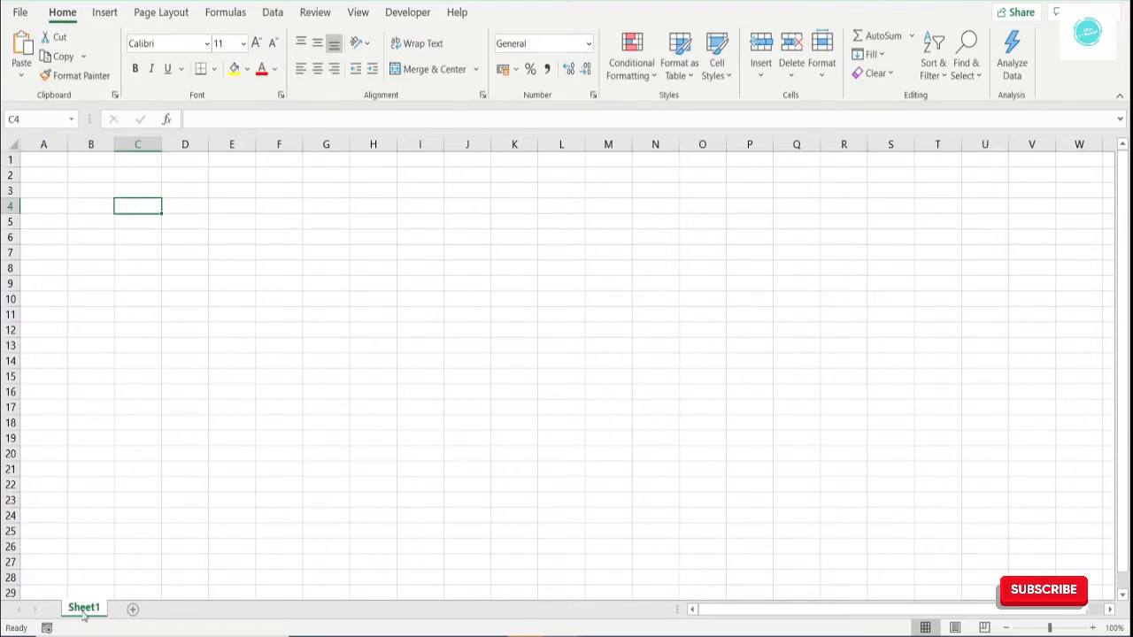
Add two new worksheets, Sheet2 and Sheet3, to the workbook.
{"action": "left_click", "coordinate": [133, 611]}
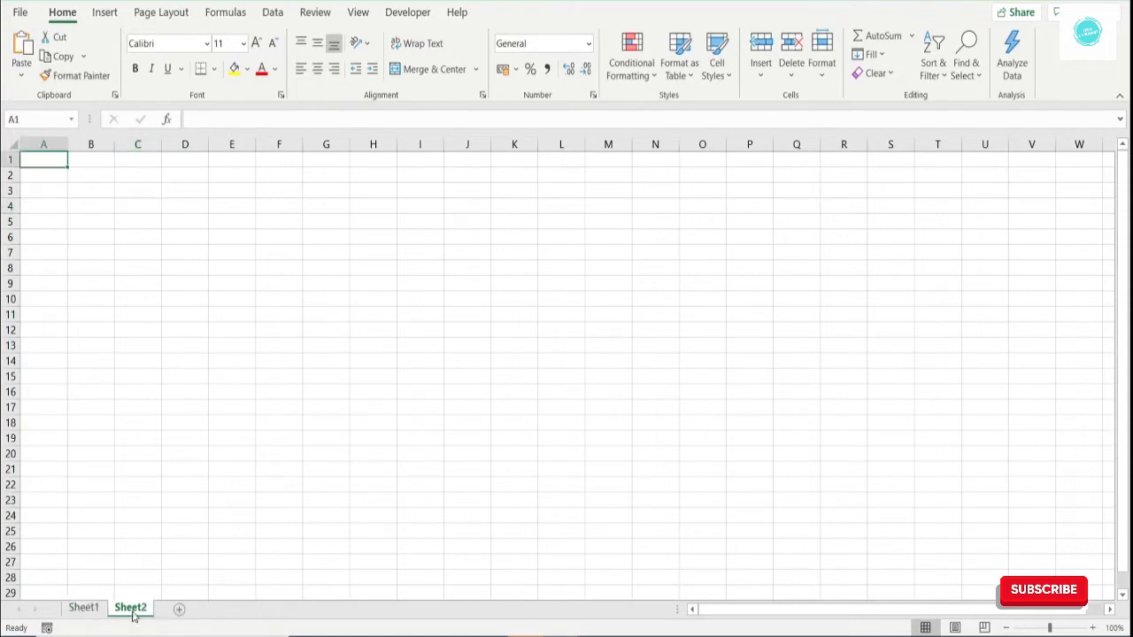
{"action": "left_click", "coordinate": [86, 608]}
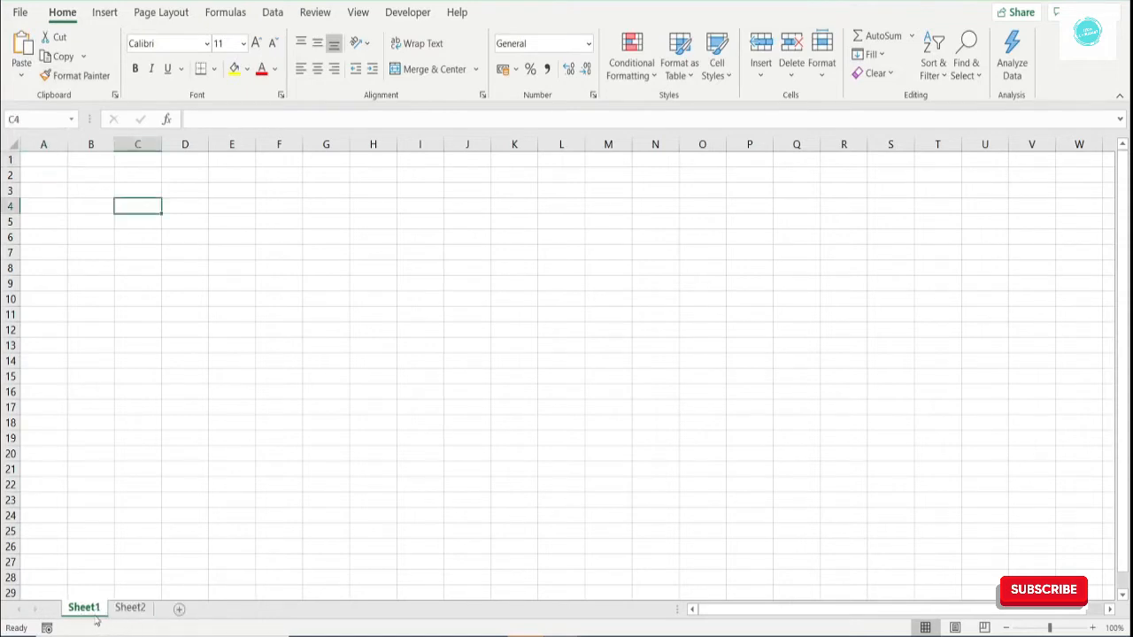
{"action": "left_click", "coordinate": [130, 608]}
{"action": "left_click", "coordinate": [179, 609]}
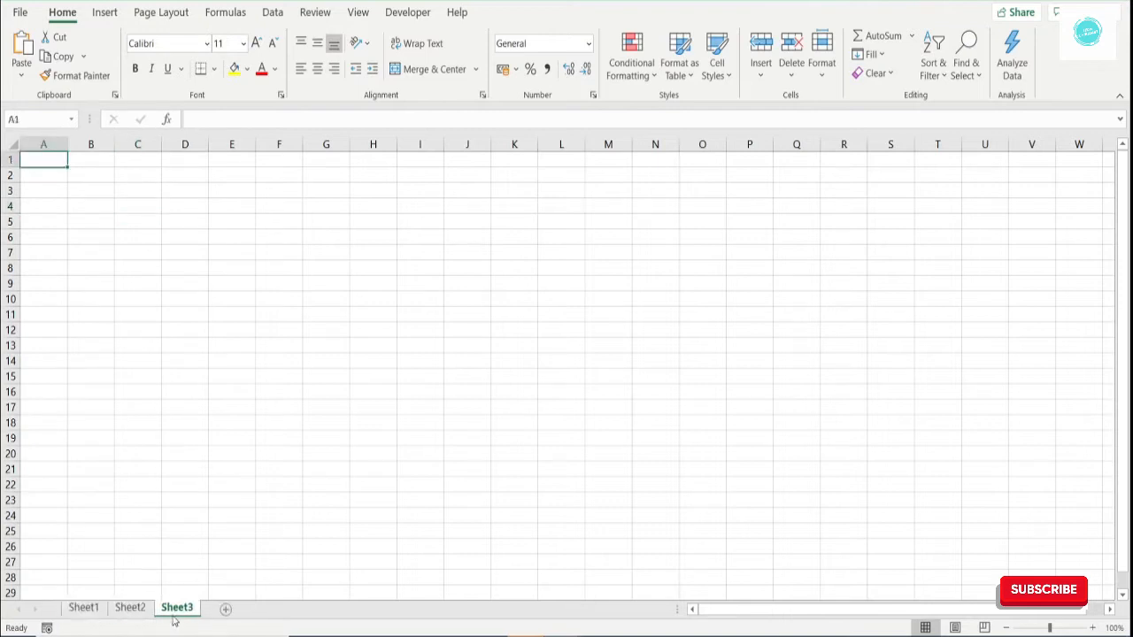
Rename the first worksheet, Sheet1, as Student Name.
{"action": "left_click", "coordinate": [92, 610]}
{"action": "left_click", "coordinate": [128, 609]}
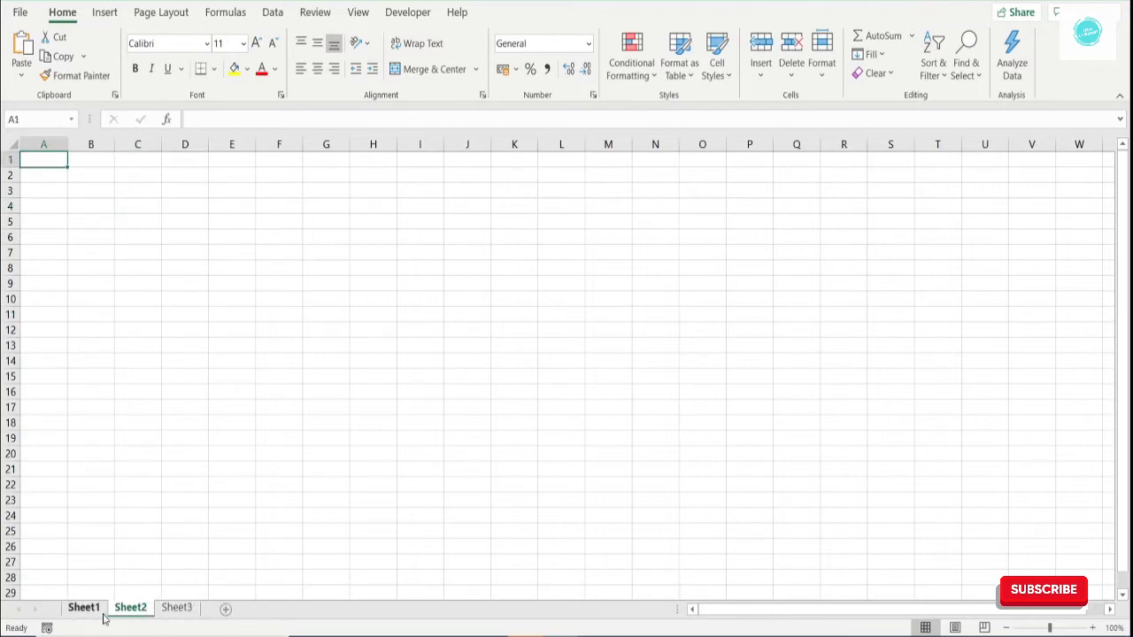
{"action": "left_click", "coordinate": [99, 611]}
{"action": "right_click", "coordinate": [101, 614]}
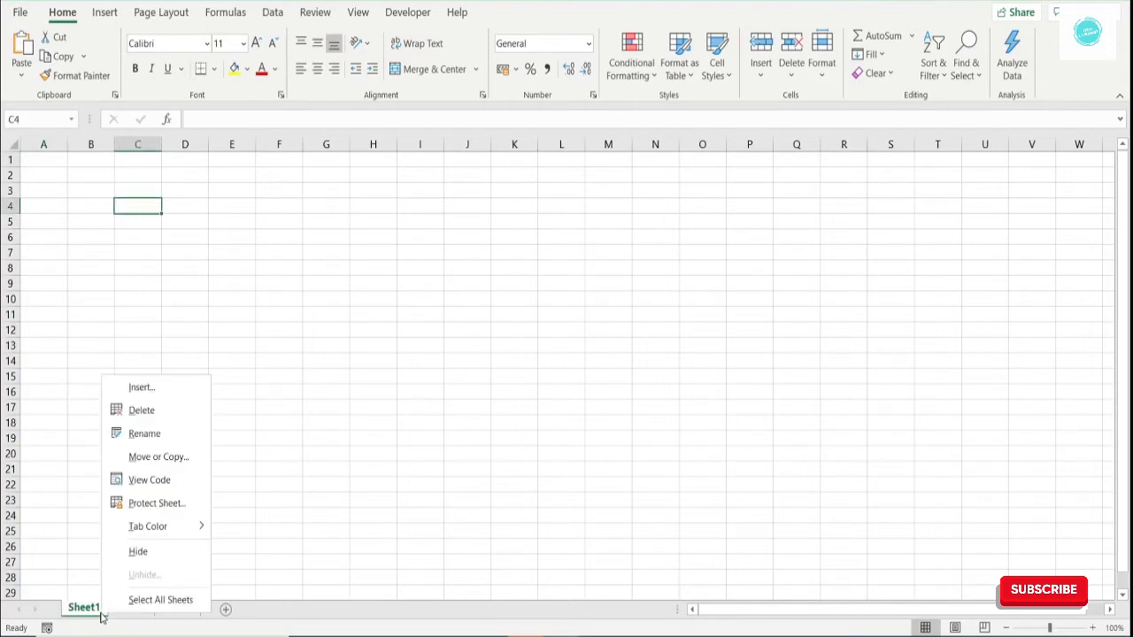
{"action": "left_click", "coordinate": [147, 429]}
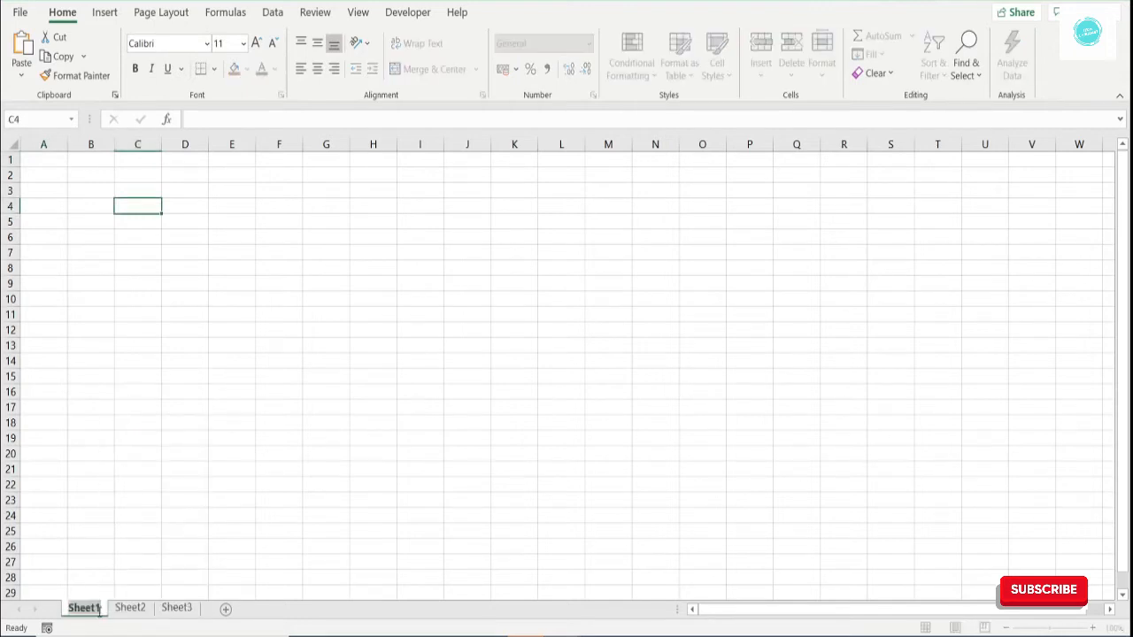
{"action": "type", "text": "Student"}
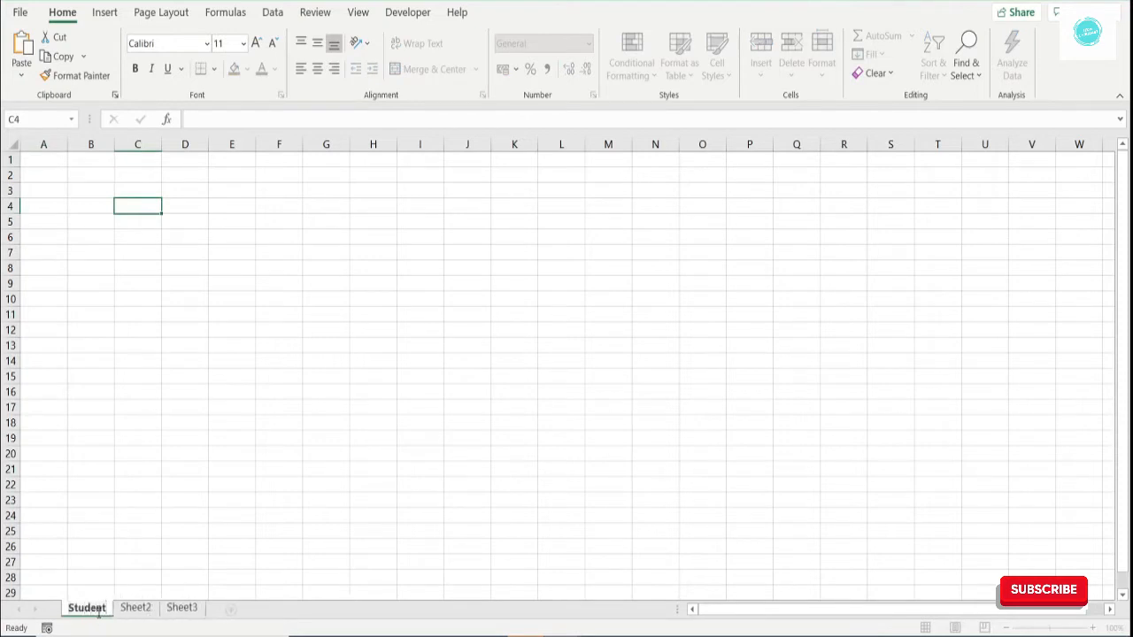
{"action": "type", "text": " Name"}
{"action": "key", "text": "Return"}
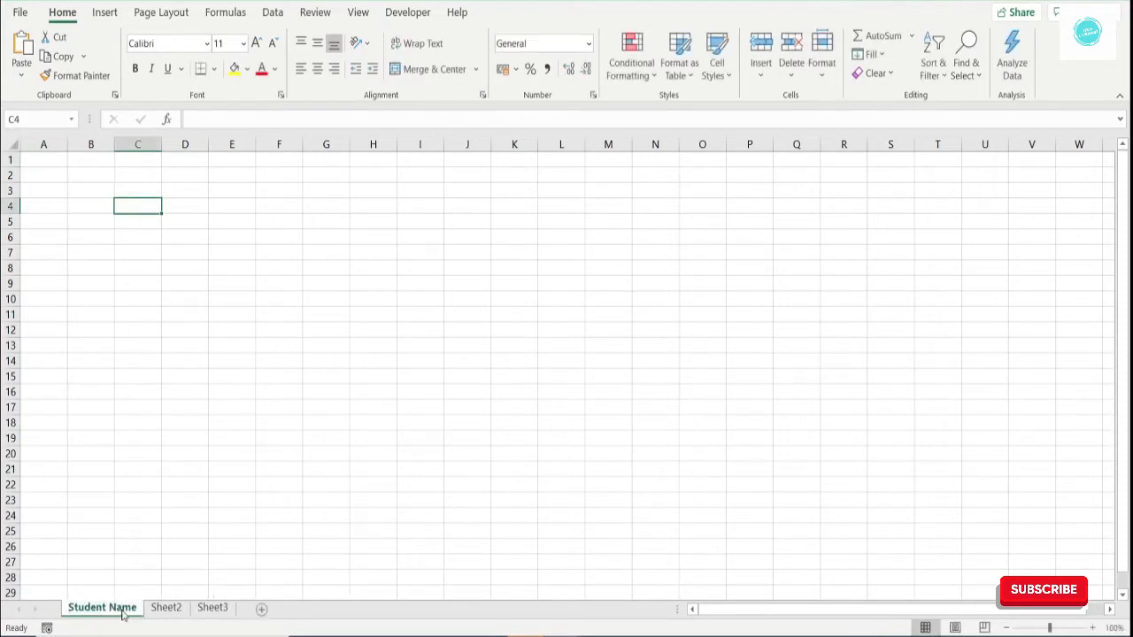
Add two more worksheets to the workbook and return to the Student Name sheet.
{"action": "left_click", "coordinate": [165, 611]}
{"action": "left_click", "coordinate": [213, 611]}
{"action": "left_click", "coordinate": [161, 613]}
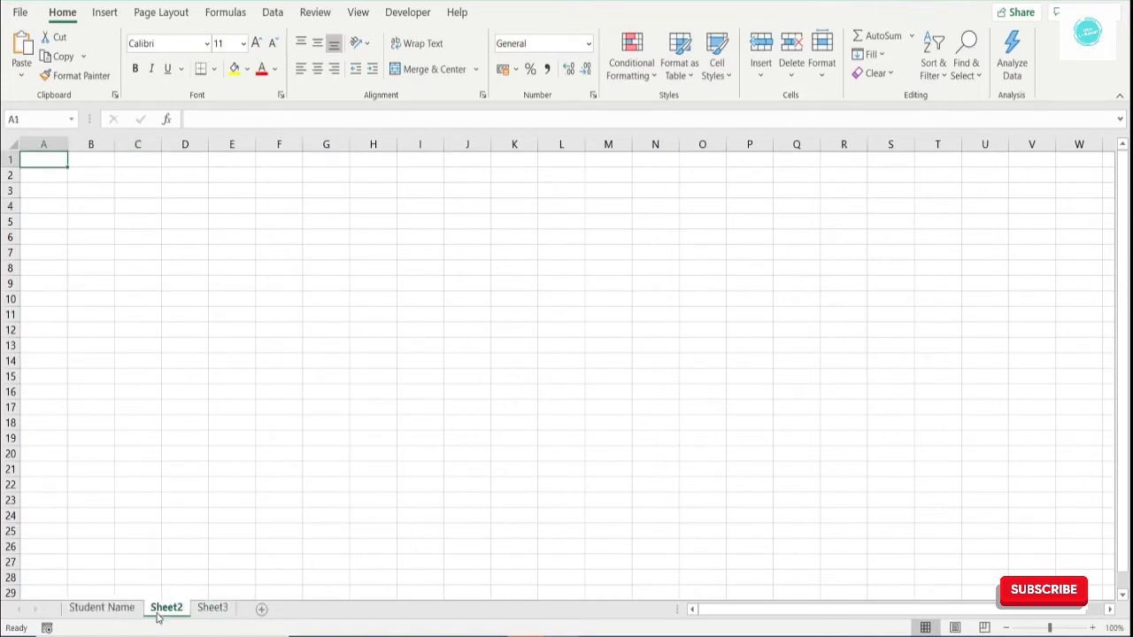
{"action": "left_click", "coordinate": [136, 612]}
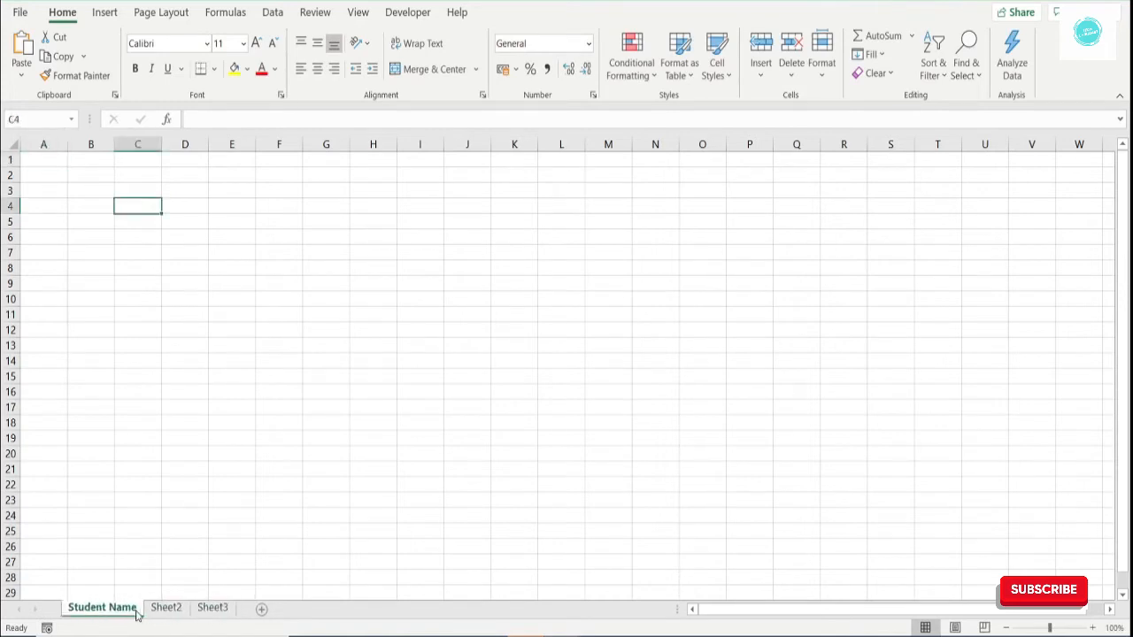
{"action": "left_click", "coordinate": [262, 610]}
{"action": "left_click", "coordinate": [308, 609]}
{"action": "left_click", "coordinate": [107, 609]}
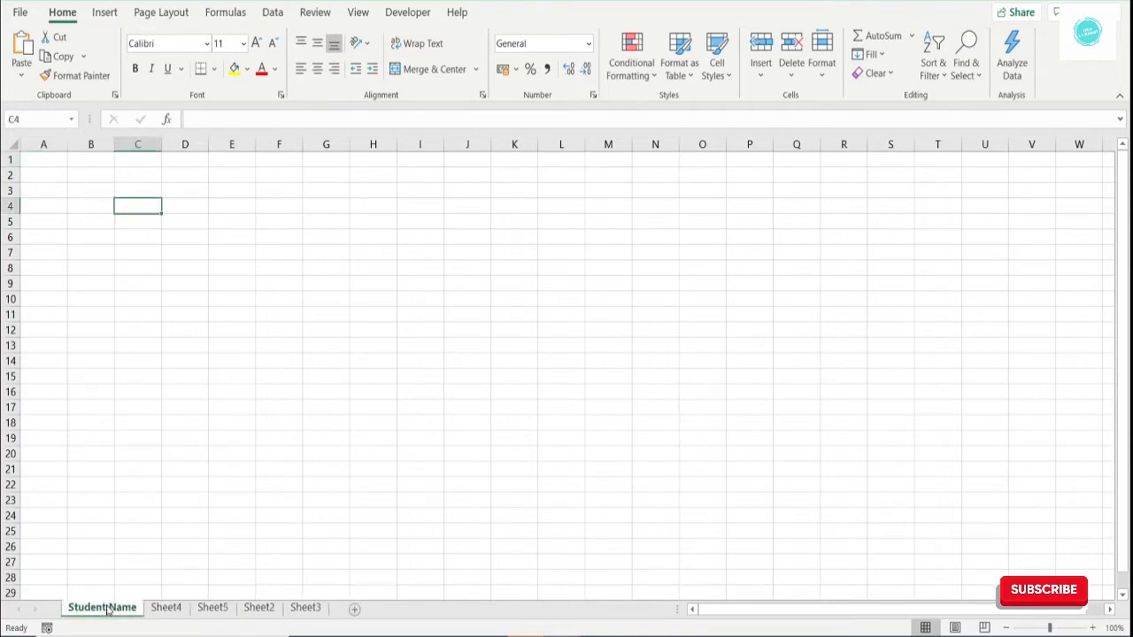
{"action": "left_click", "coordinate": [264, 278]}
{"action": "left_click", "coordinate": [187, 252]}
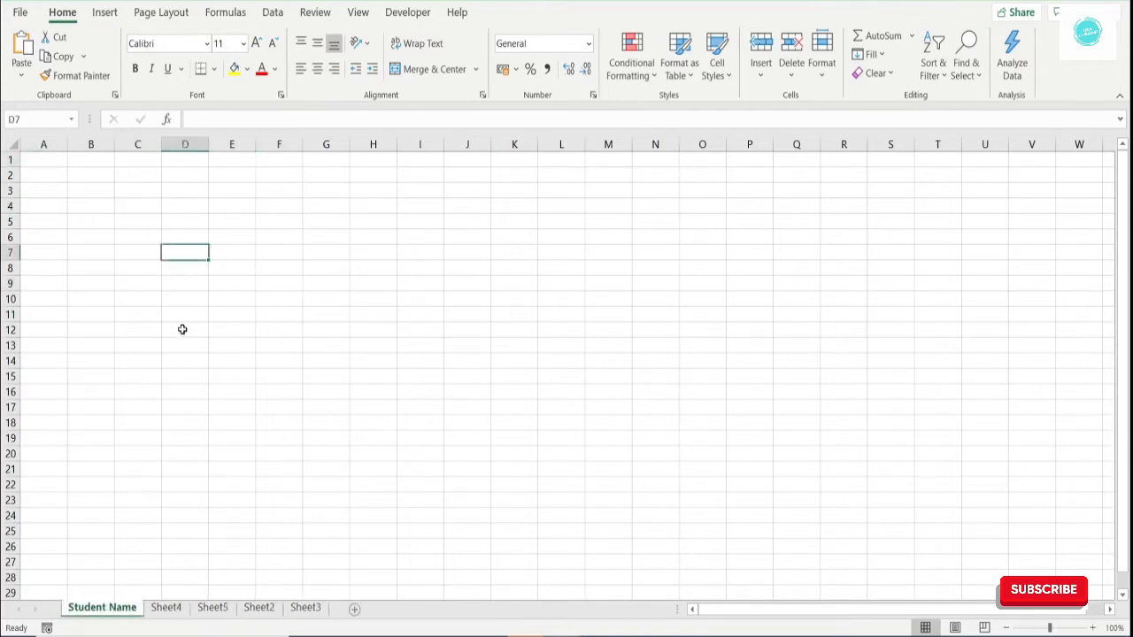
{"action": "left_click", "coordinate": [182, 329]}
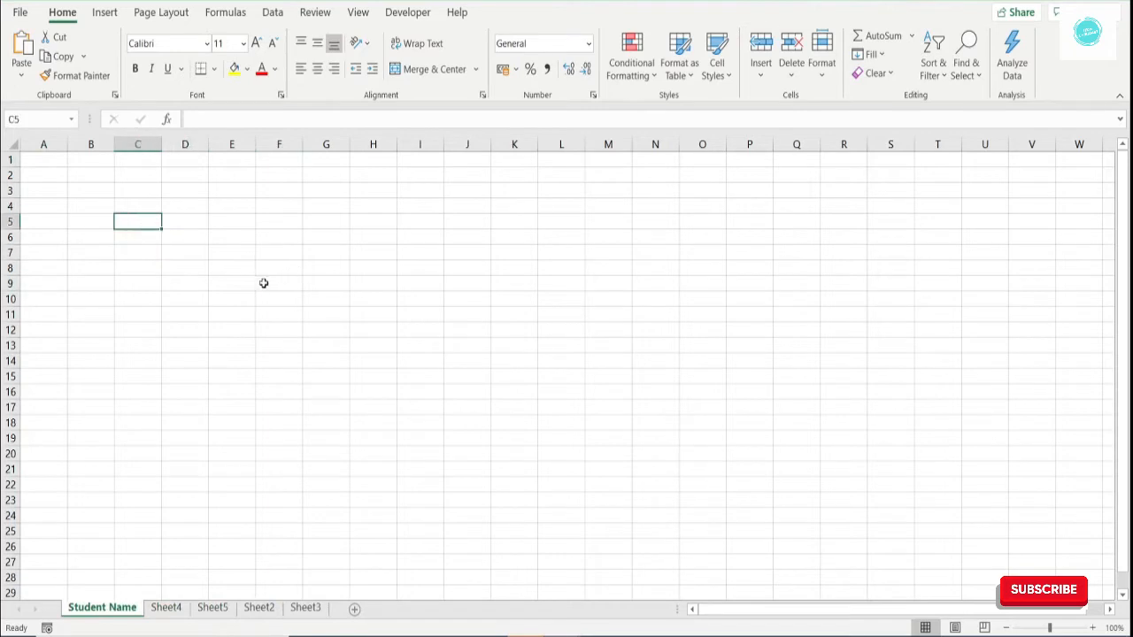
{"action": "left_click", "coordinate": [263, 283]}
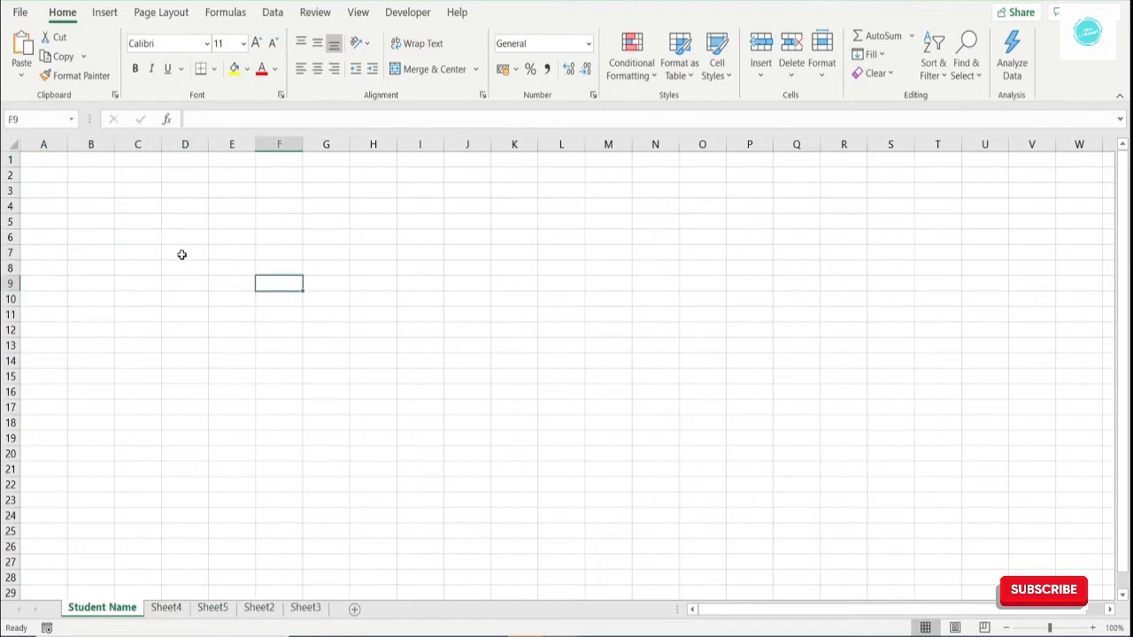
{"action": "left_click", "coordinate": [182, 256]}
{"action": "left_click", "coordinate": [156, 235]}
{"action": "left_click", "coordinate": [193, 235]}
{"action": "left_click", "coordinate": [189, 219]}
{"action": "left_click", "coordinate": [187, 264]}
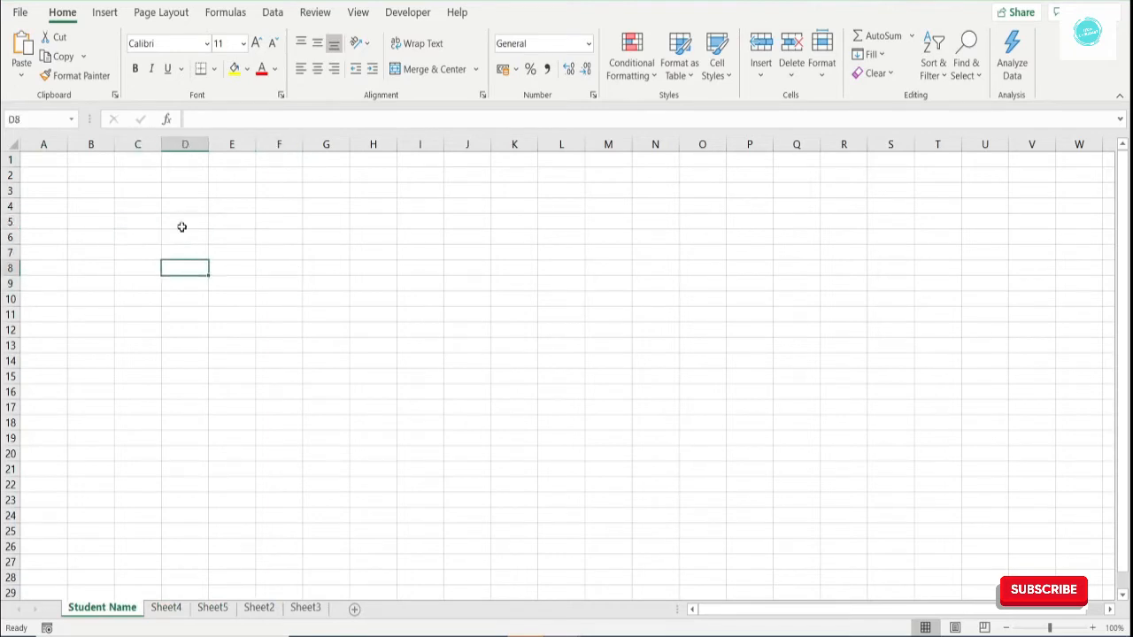
{"action": "left_click", "coordinate": [182, 223]}
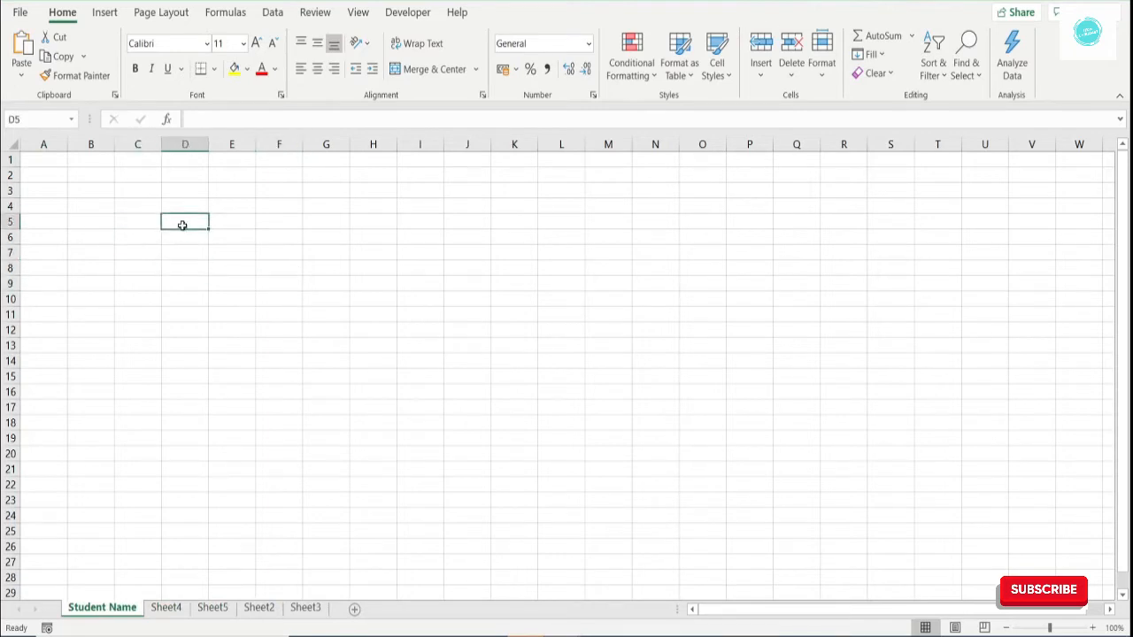
Enter the heading Student Name in cell C5 and auto-fit the width of column C to it.
{"action": "left_click", "coordinate": [157, 228]}
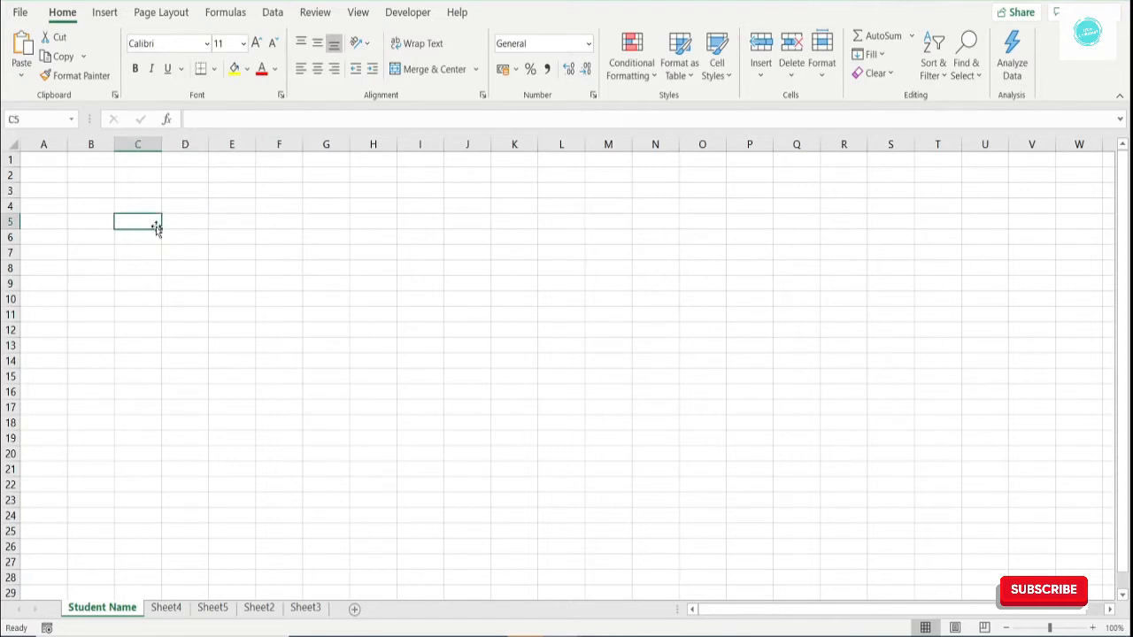
{"action": "type", "text": "Student"}
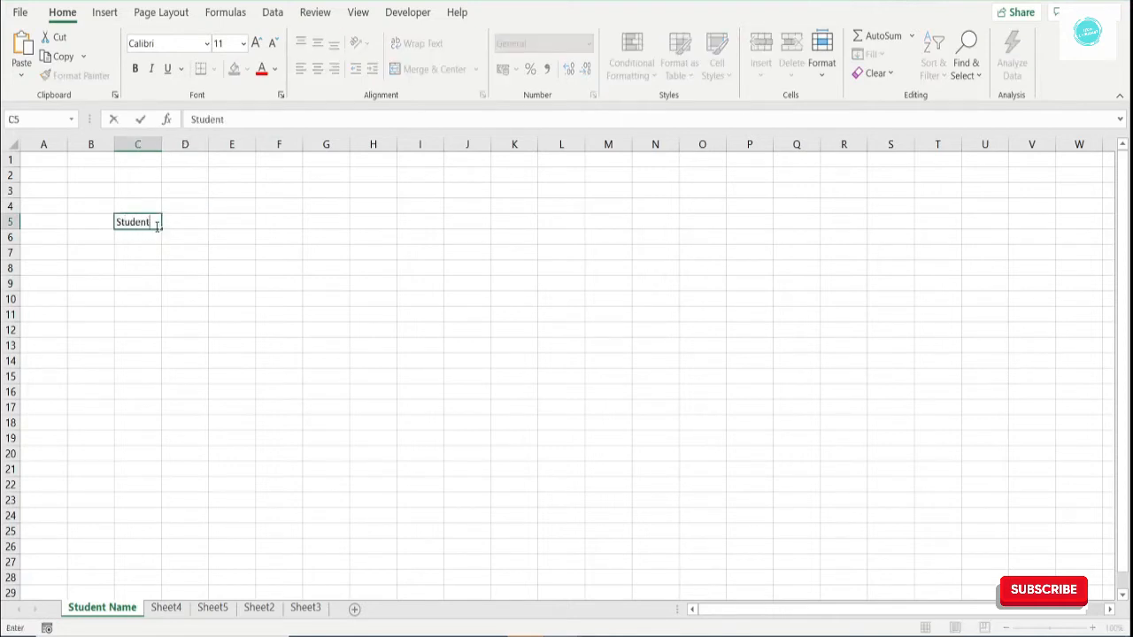
{"action": "type", "text": " Name"}
{"action": "key", "text": "Return"}
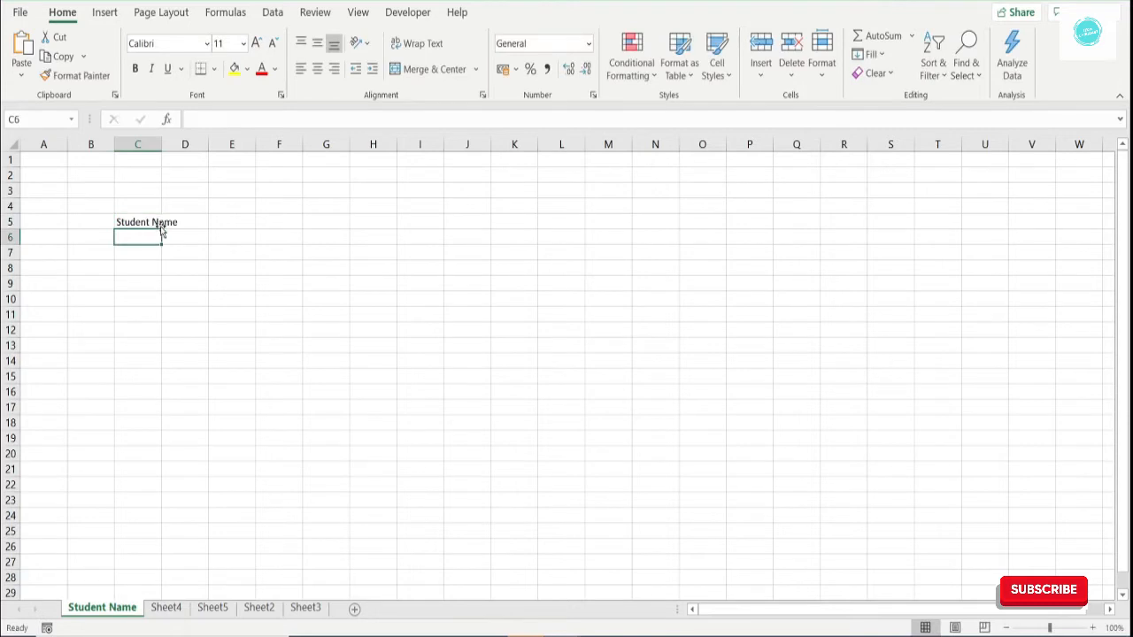
{"action": "double_click", "coordinate": [162, 143]}
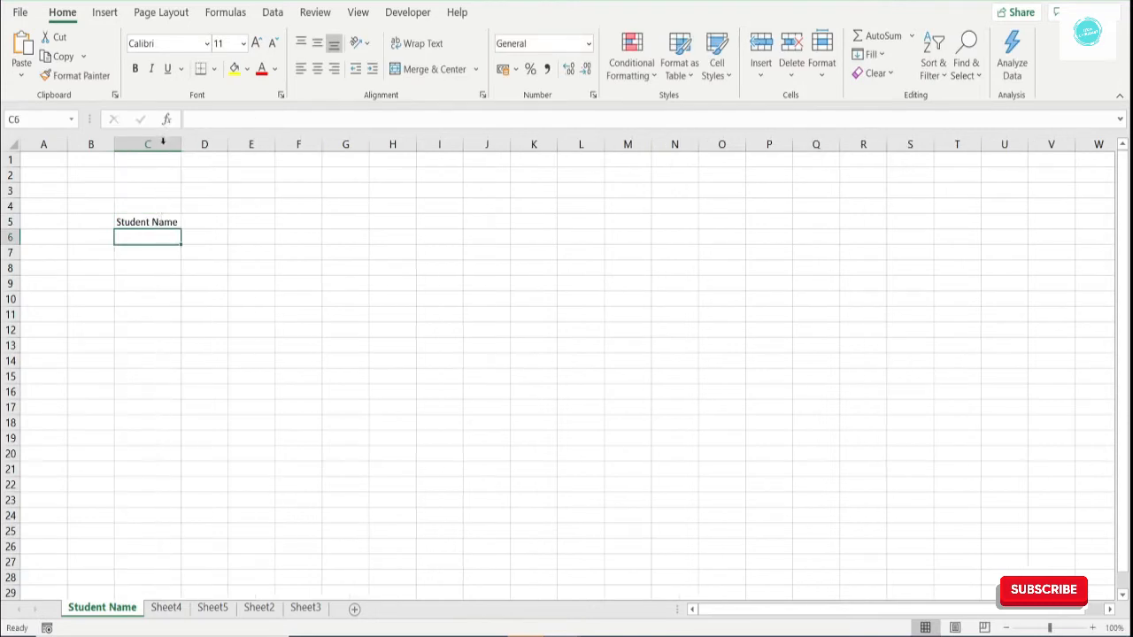
{"action": "left_click", "coordinate": [162, 144]}
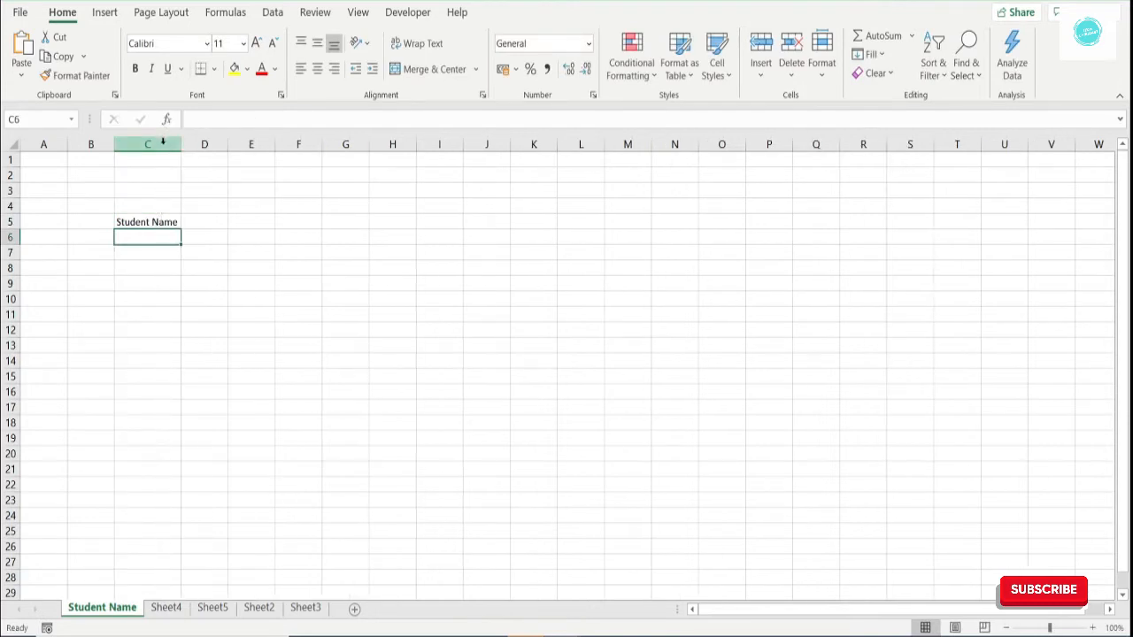
Enter the student's full name in cell C6 and auto-fit column C to the longer text.
{"action": "type", "text": "RAHU"}
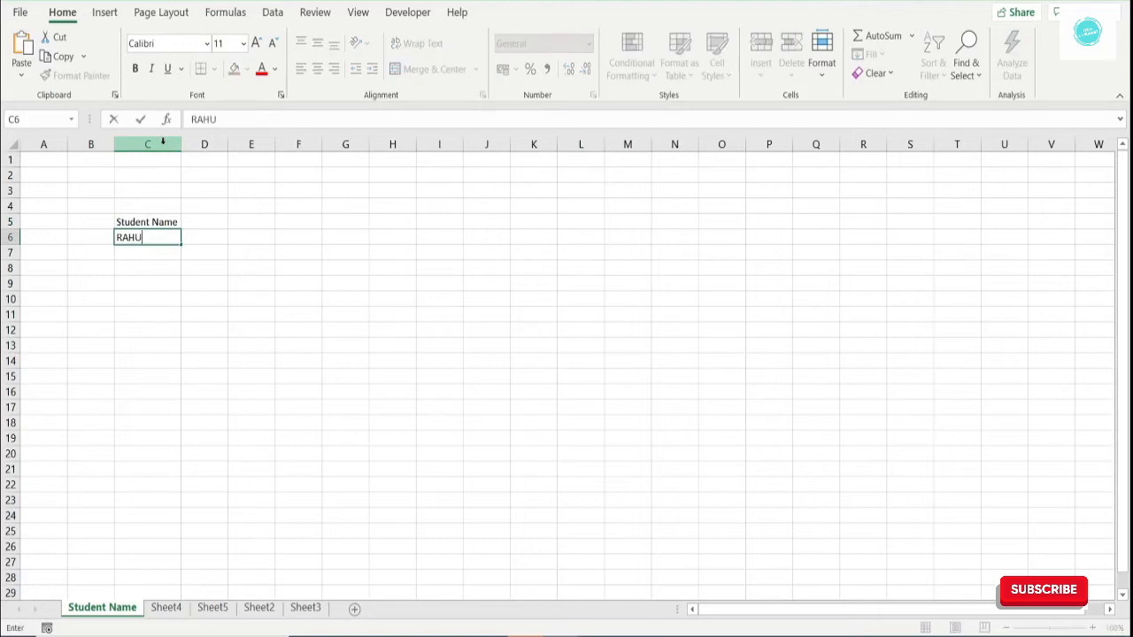
{"action": "type", "text": "M SARKAR"}
{"action": "key", "text": "Return"}
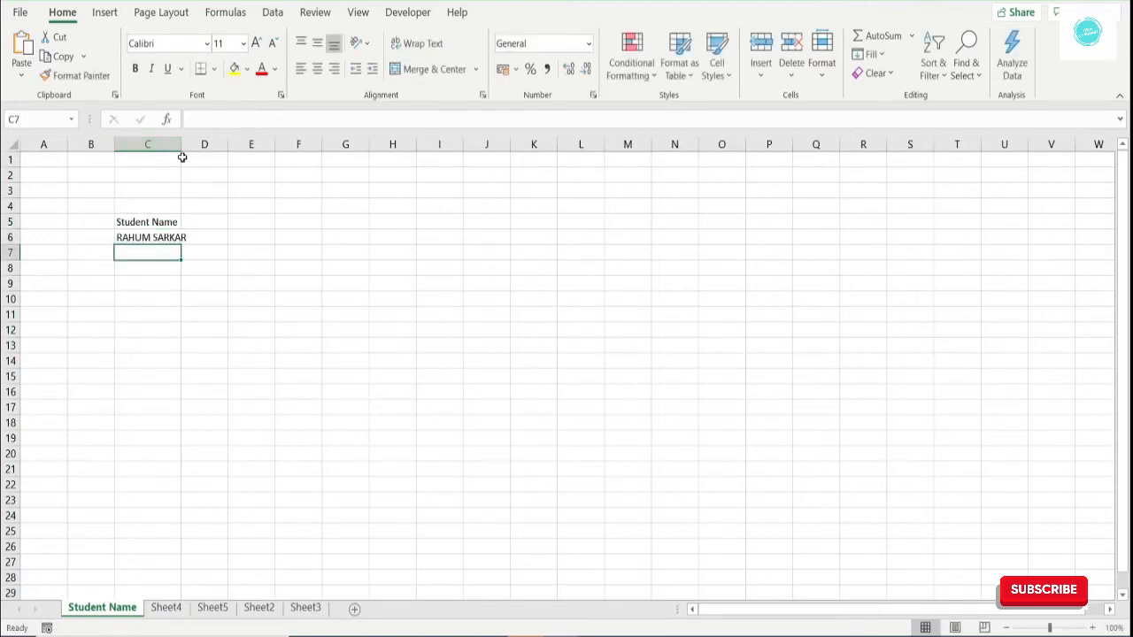
{"action": "double_click", "coordinate": [182, 144]}
Set the number format of the student's name cell C6 to Text.
{"action": "left_click", "coordinate": [170, 237]}
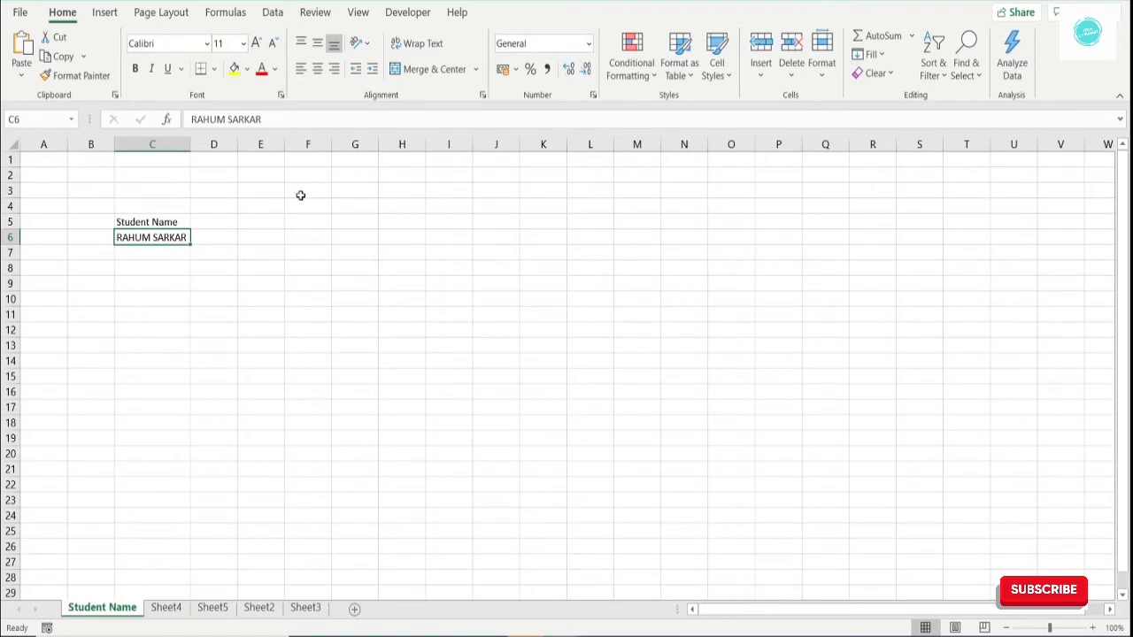
{"action": "left_click", "coordinate": [586, 51]}
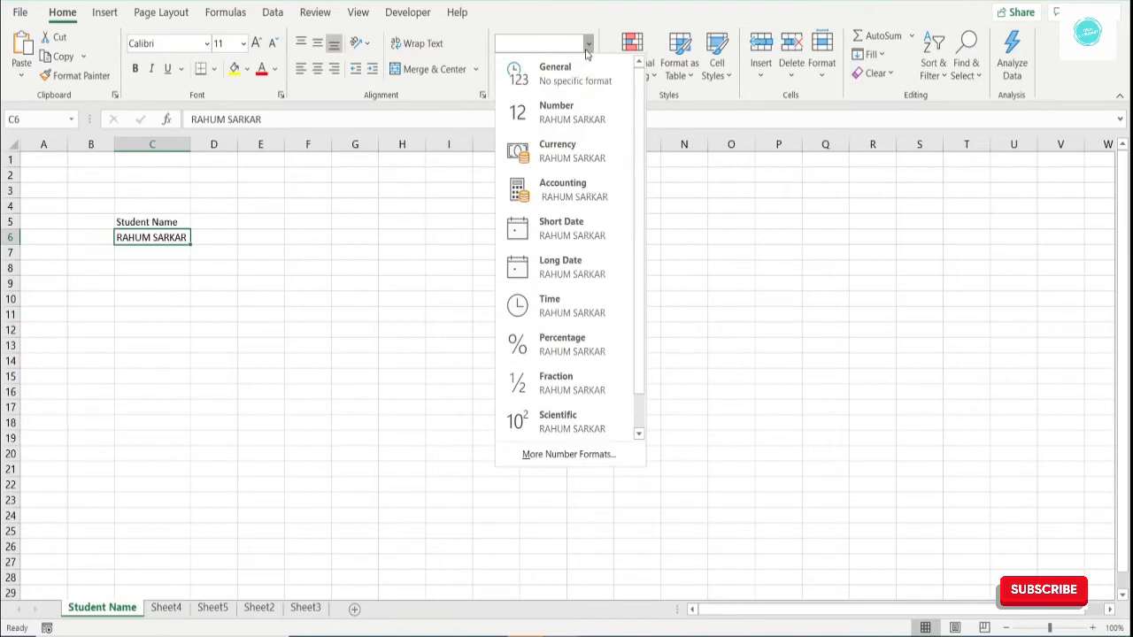
{"action": "scroll", "coordinate": [566, 266], "scroll_direction": "down", "scroll_amount": 1}
{"action": "left_click", "coordinate": [561, 409]}
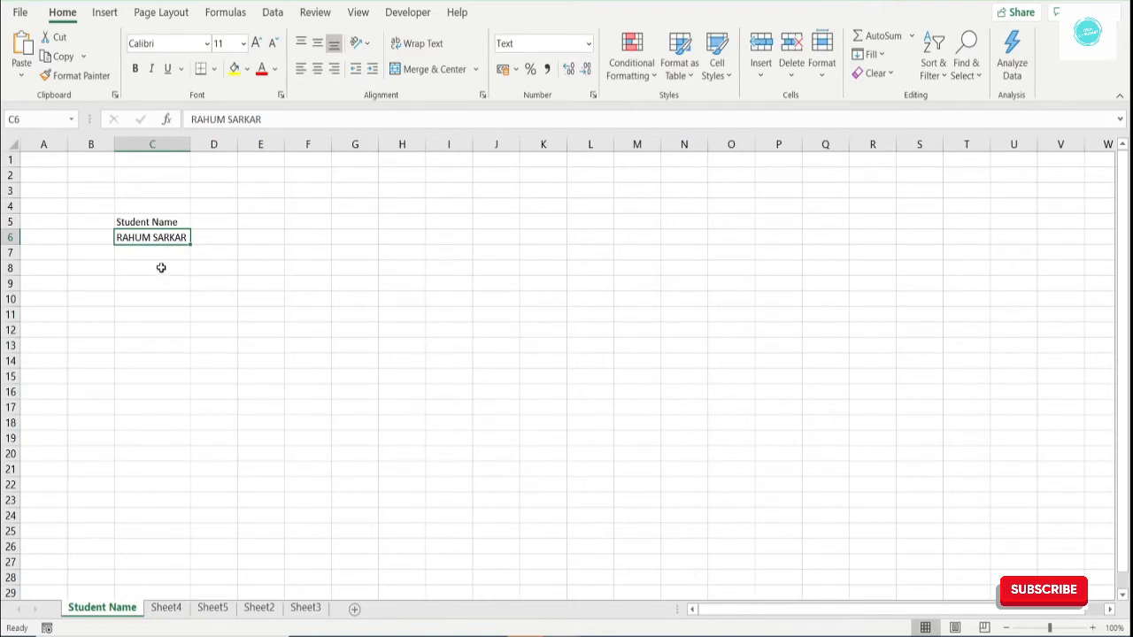
Enter 0 in cell C8 and set that cell's number format to Number.
{"action": "left_click", "coordinate": [161, 267]}
{"action": "type", "text": "0"}
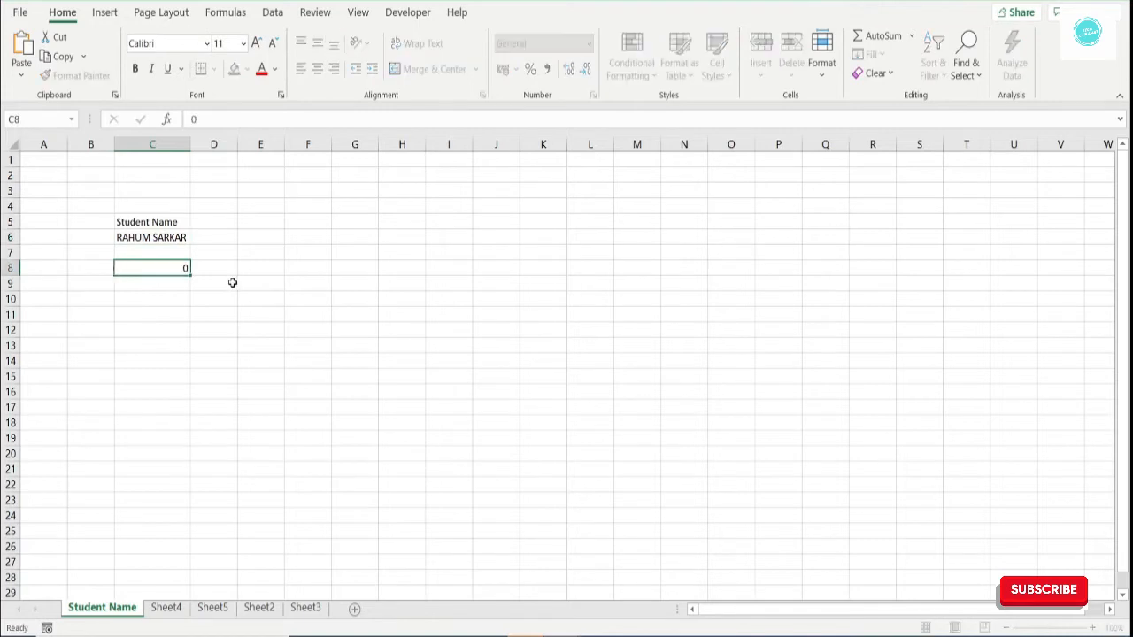
{"action": "key", "text": "Return"}
{"action": "key", "text": "Up"}
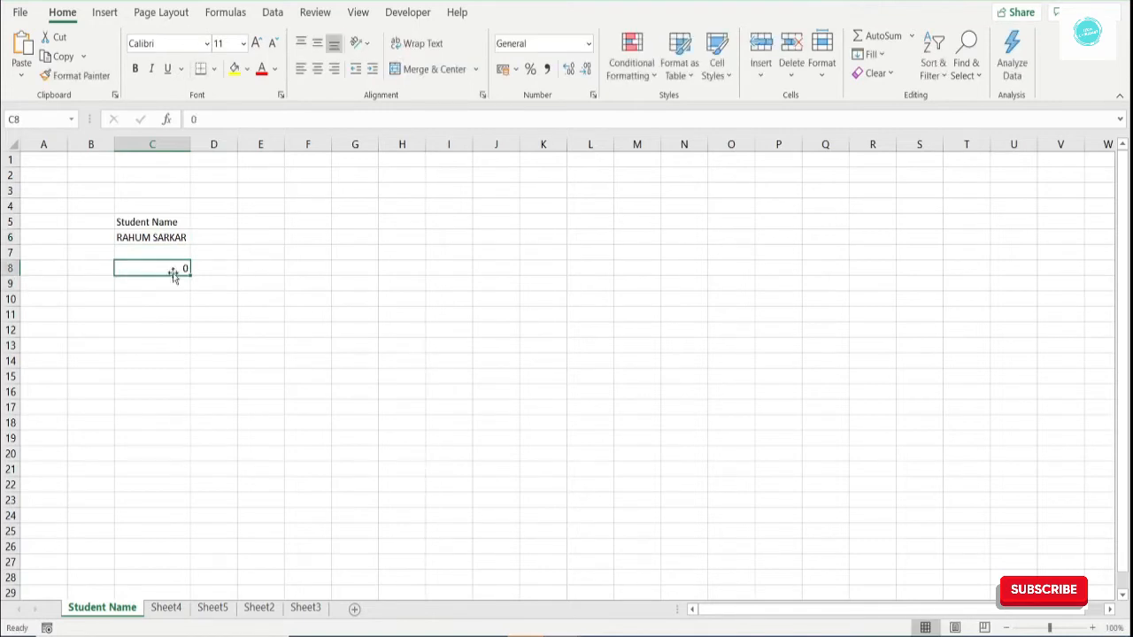
{"action": "left_click", "coordinate": [588, 44]}
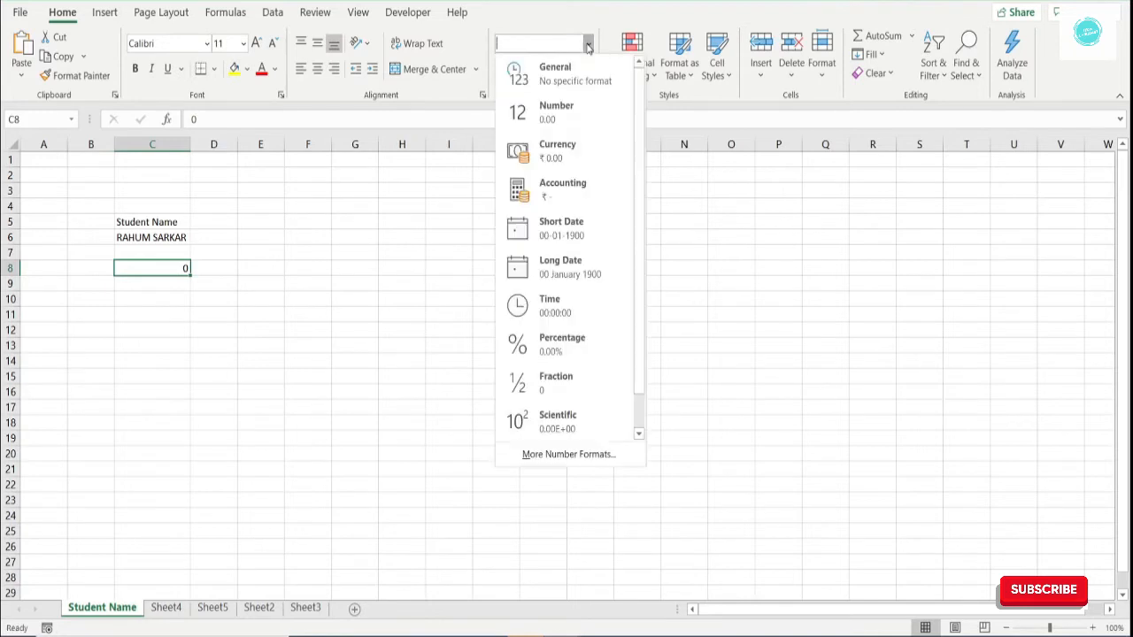
{"action": "left_click", "coordinate": [584, 133]}
{"action": "left_click", "coordinate": [217, 309]}
{"action": "left_click", "coordinate": [178, 272]}
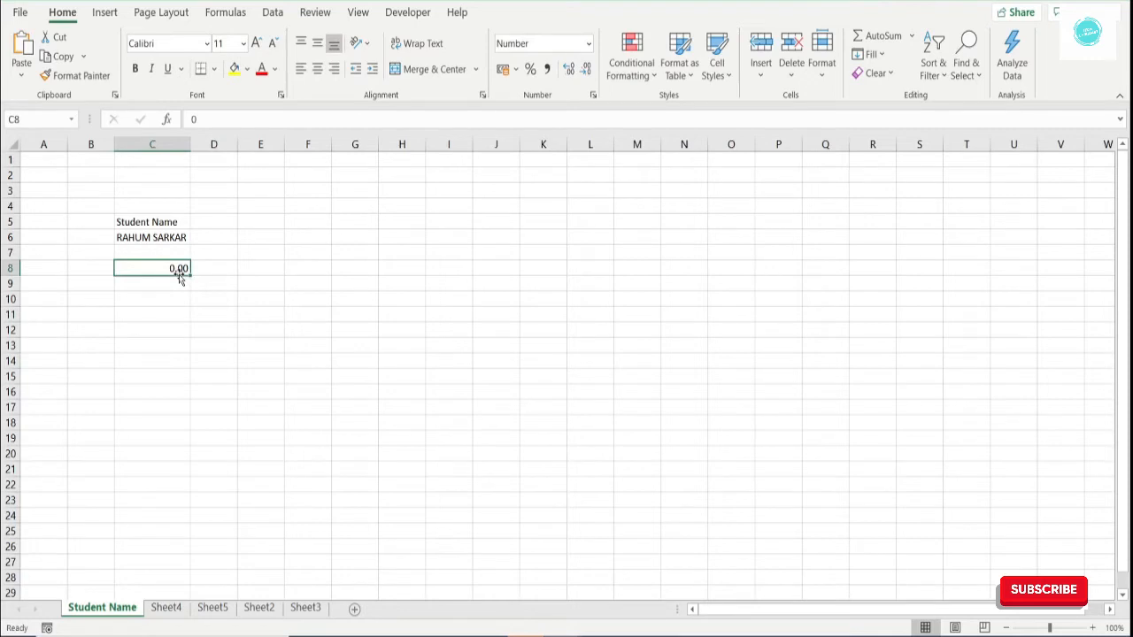
{"action": "left_click", "coordinate": [227, 268]}
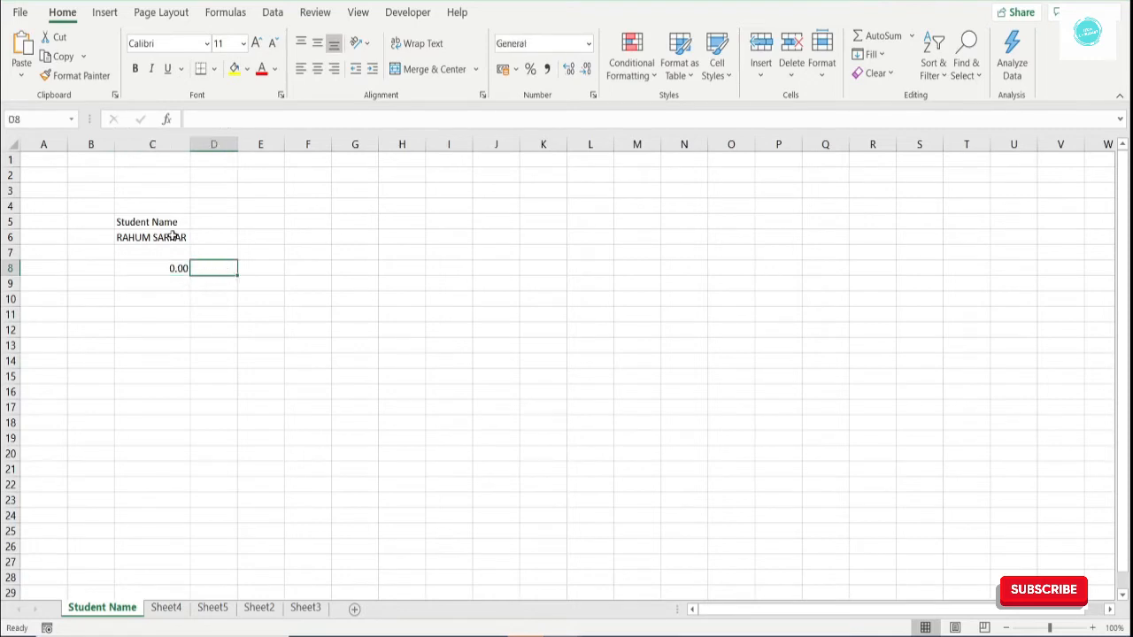
Clear the contents of cells C4 through C9, and undo the deletion.
{"action": "left_click_drag", "start_coordinate": [165, 204], "coordinate": [159, 294]}
{"action": "key", "text": "Delete"}
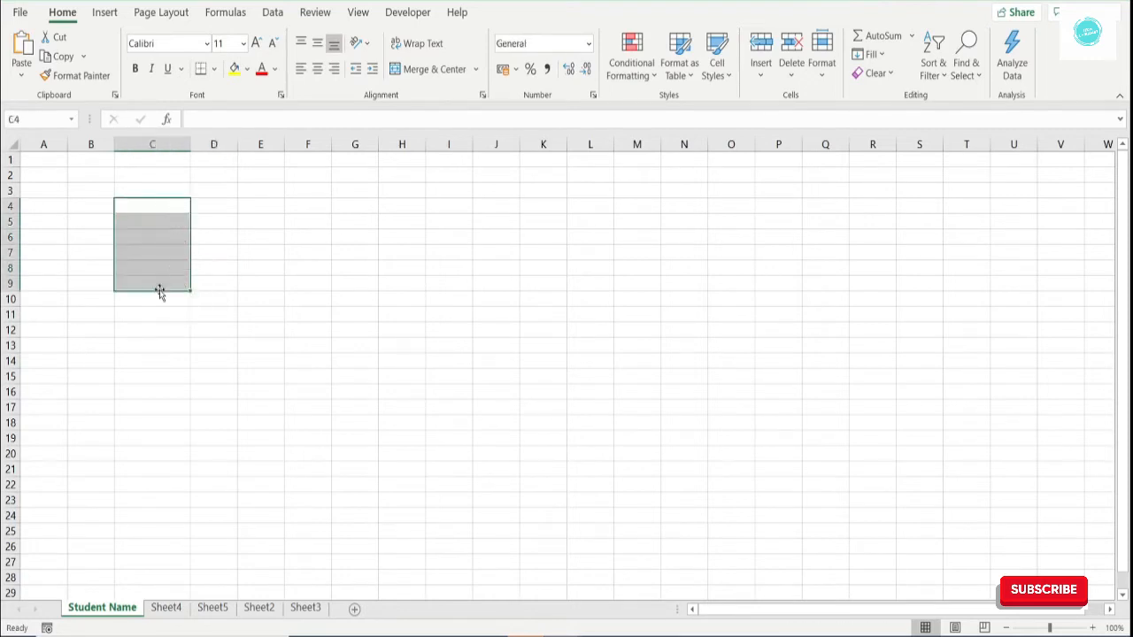
{"action": "left_click", "coordinate": [265, 299]}
{"action": "left_click", "coordinate": [190, 244]}
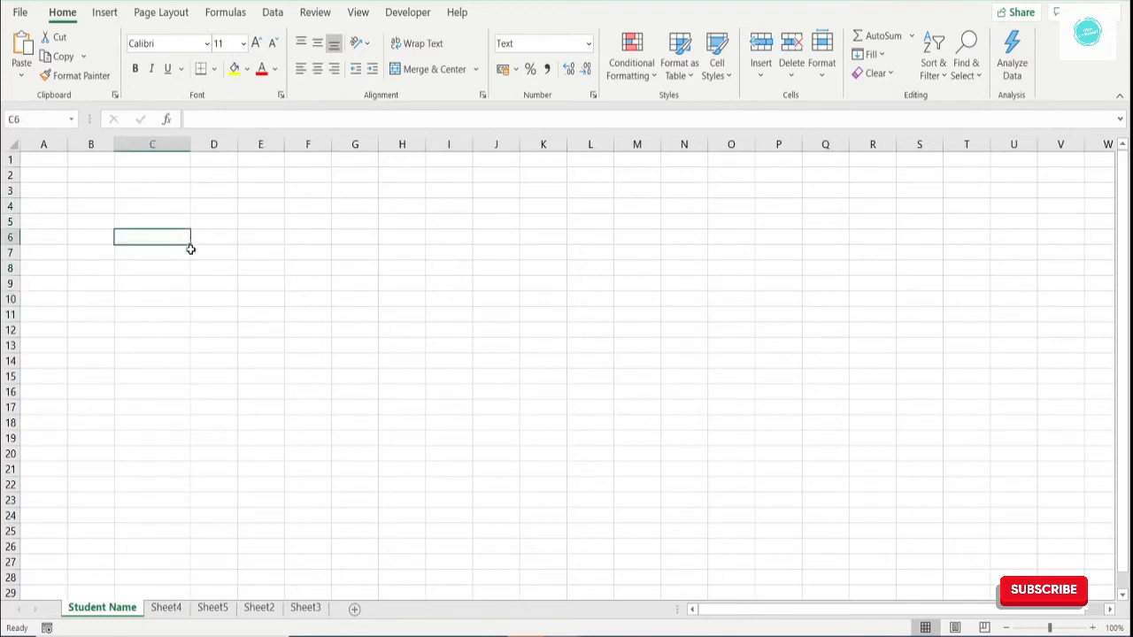
{"action": "key", "text": "ctrl+z"}
Delete the value in cell C8.
{"action": "left_click", "coordinate": [168, 270]}
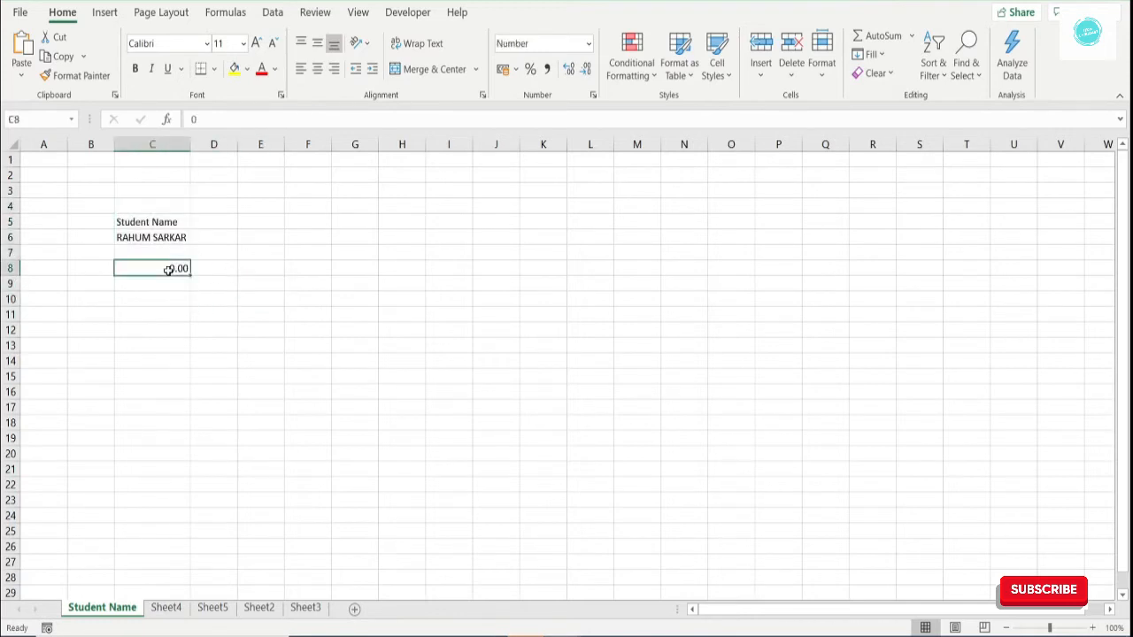
{"action": "key", "text": "Delete"}
Colour the student's name in cell C6 light green, and set its font colour back to Automatic.
{"action": "left_click", "coordinate": [182, 239]}
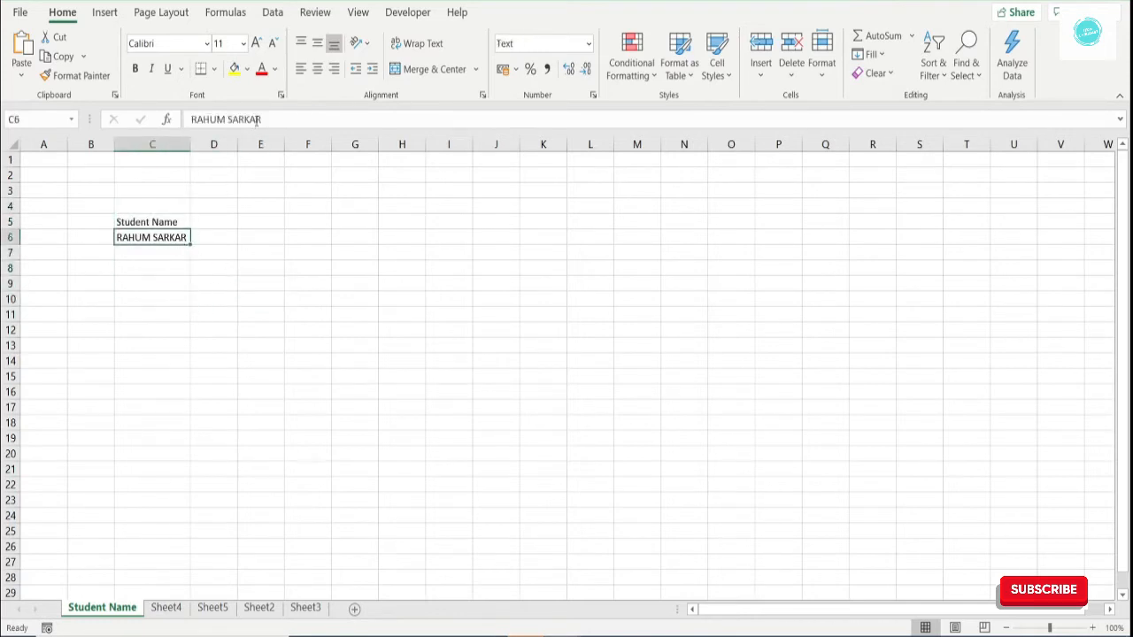
{"action": "left_click", "coordinate": [274, 69]}
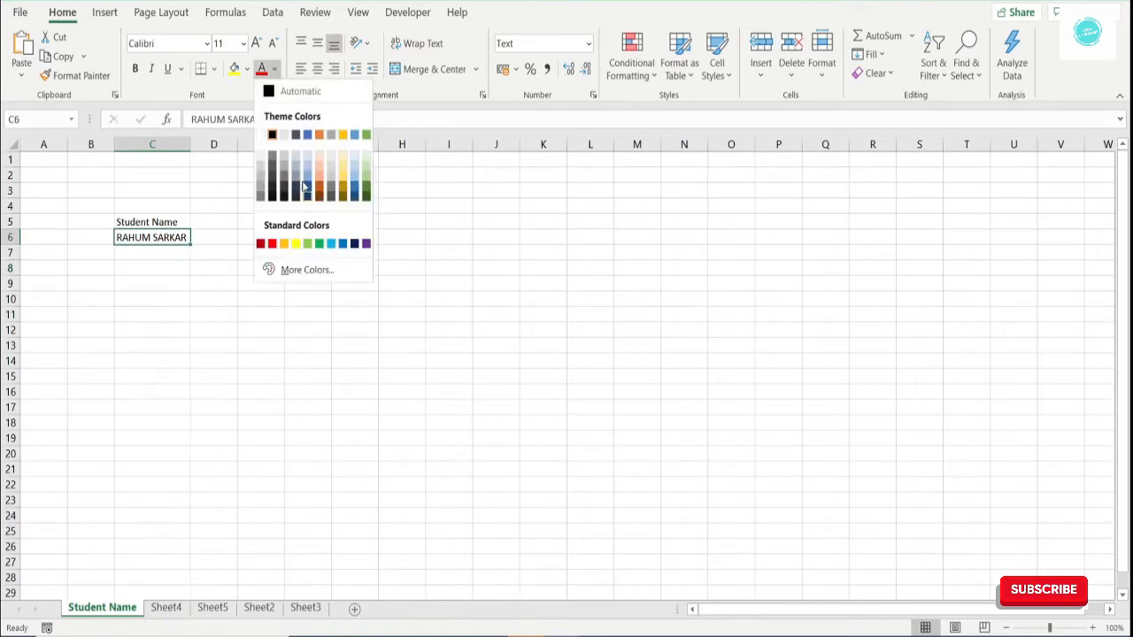
{"action": "left_click", "coordinate": [364, 176]}
{"action": "left_click", "coordinate": [274, 70]}
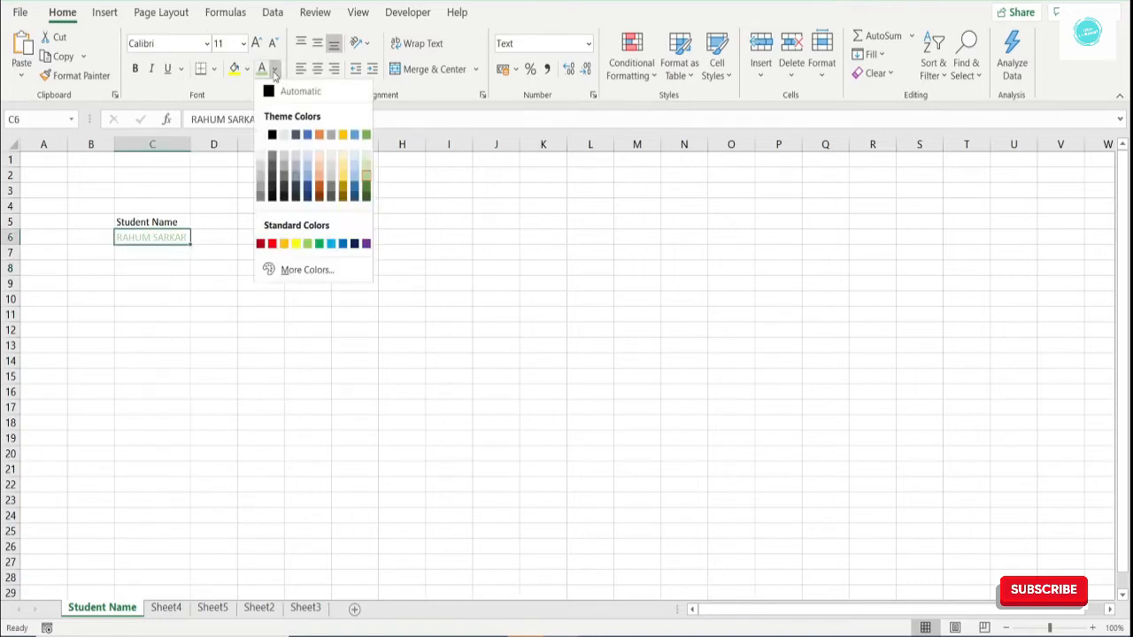
{"action": "left_click", "coordinate": [288, 89]}
{"action": "left_click", "coordinate": [266, 375]}
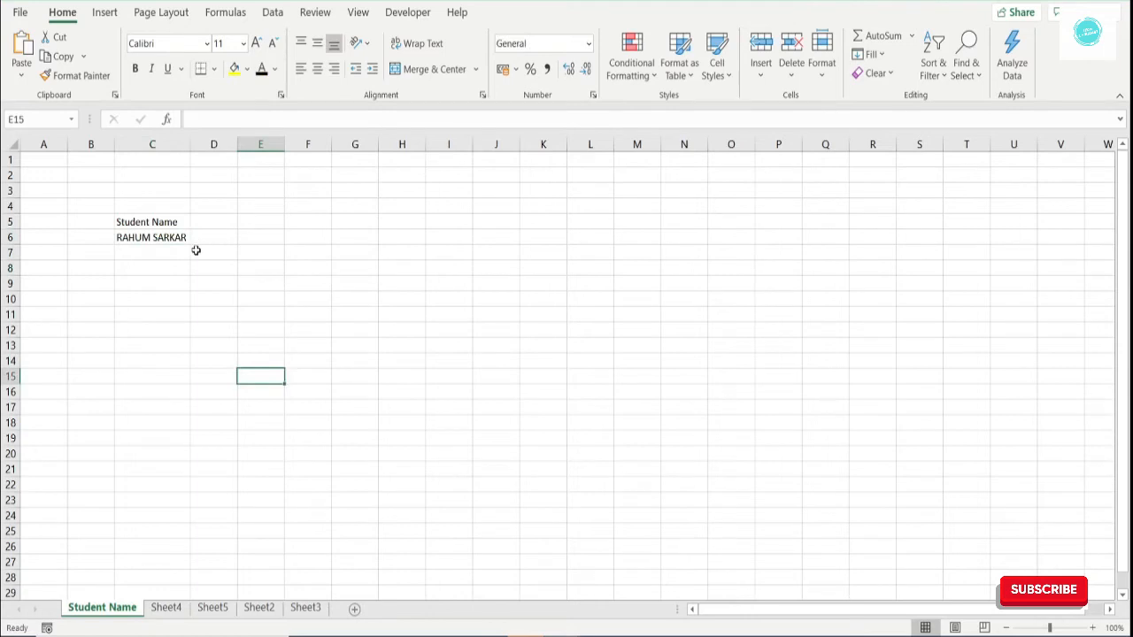
Apply bold, italic and underline to the student's name in cell C6, and remove all three styles again.
{"action": "left_click", "coordinate": [165, 240]}
{"action": "left_click", "coordinate": [135, 71]}
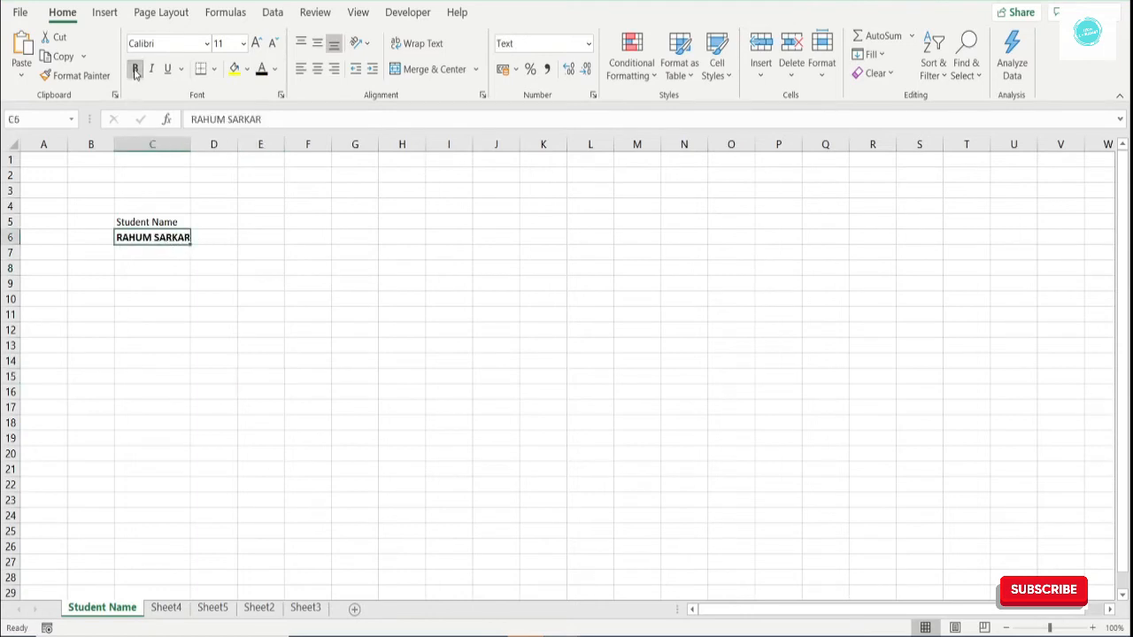
{"action": "left_click", "coordinate": [153, 71]}
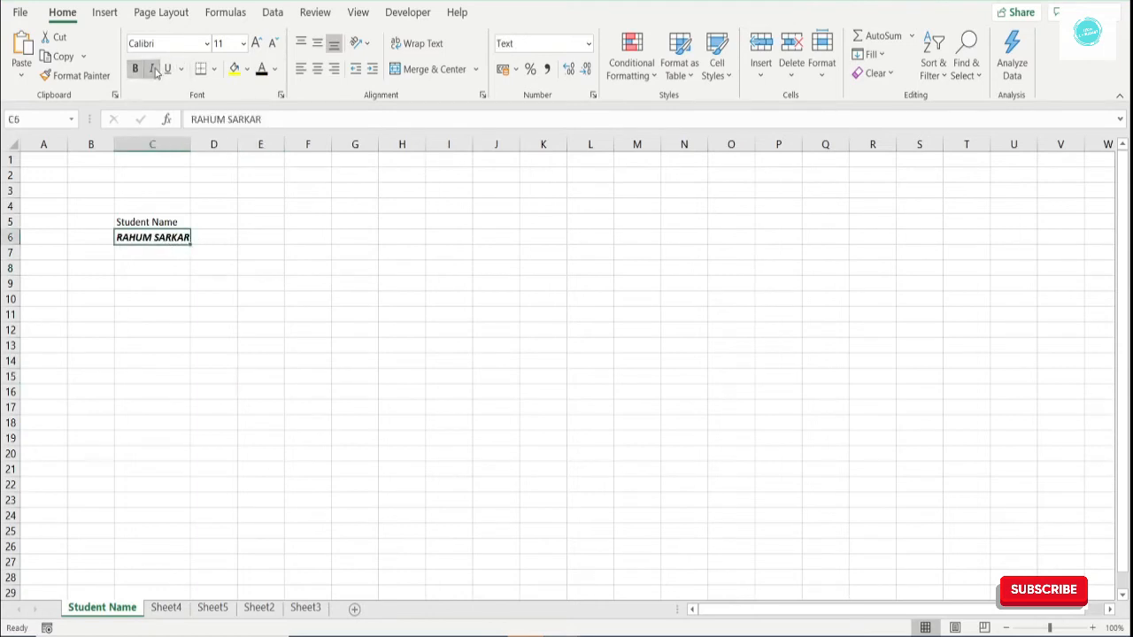
{"action": "left_click", "coordinate": [169, 71]}
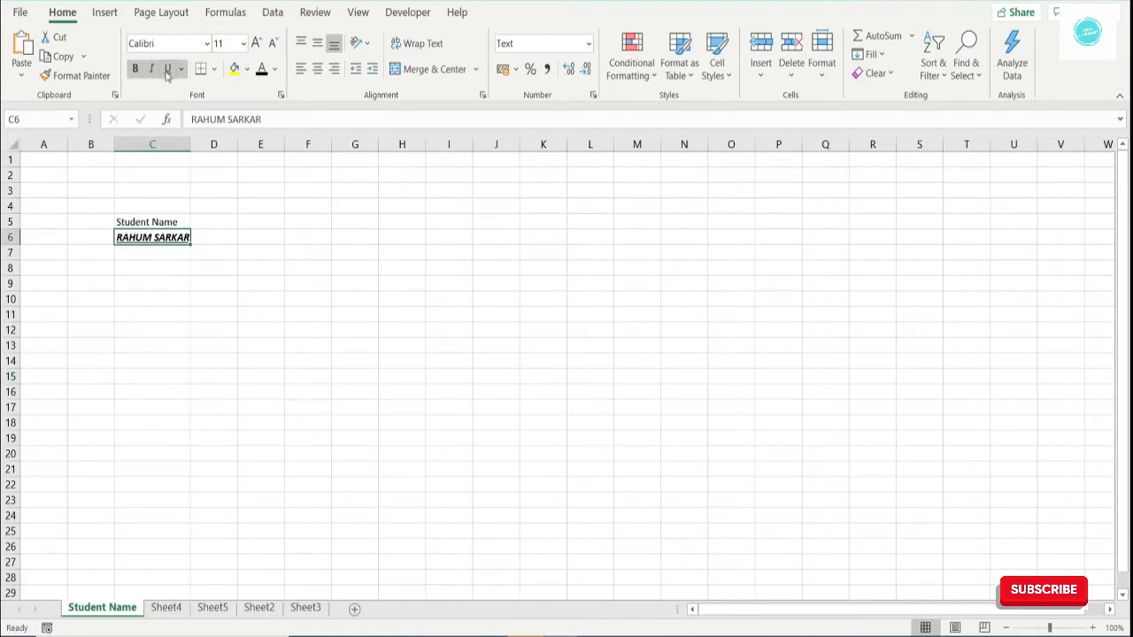
{"action": "left_click", "coordinate": [167, 70]}
{"action": "left_click", "coordinate": [151, 70]}
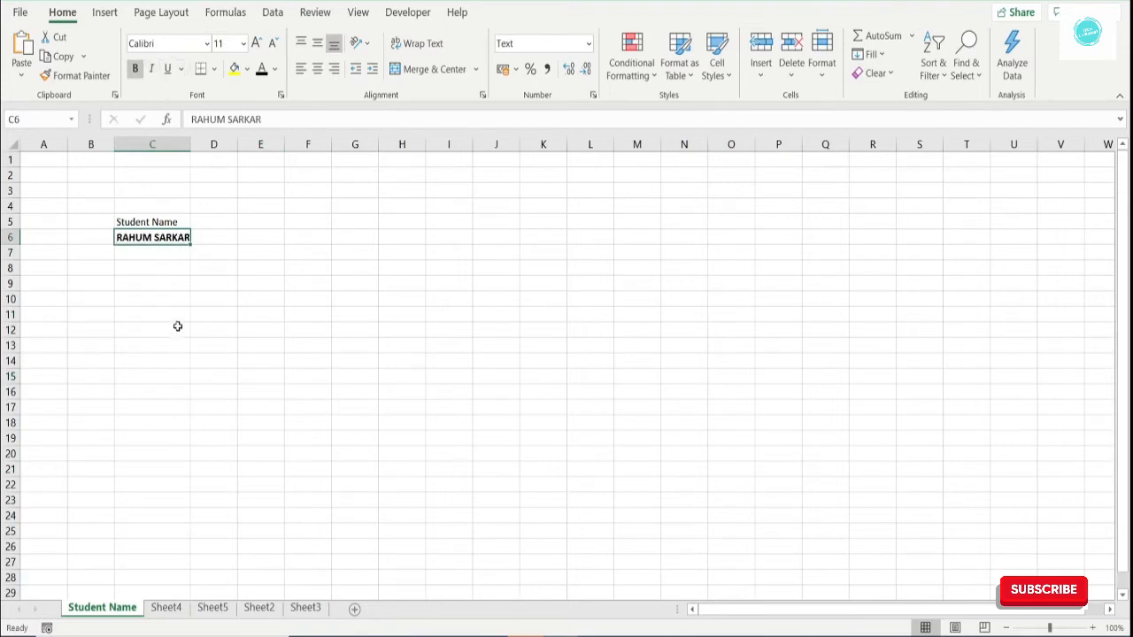
{"action": "left_click", "coordinate": [135, 71]}
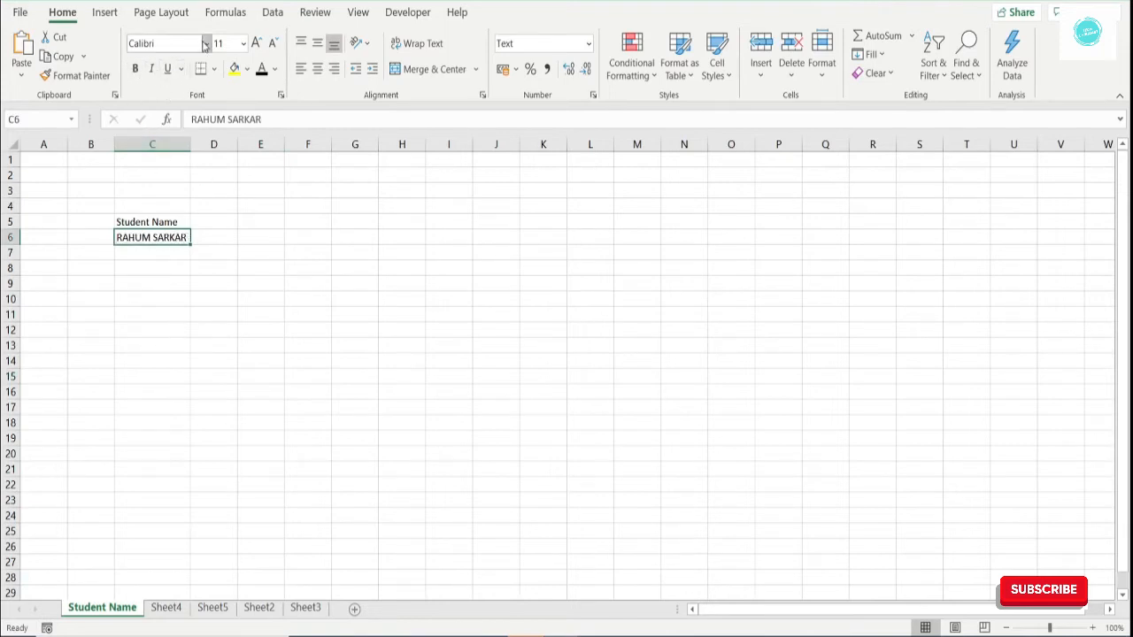
Change the font of the name in cell C6 to AngsanaUPC, and set it back to Calibri.
{"action": "left_click", "coordinate": [207, 43]}
{"action": "left_click", "coordinate": [174, 303]}
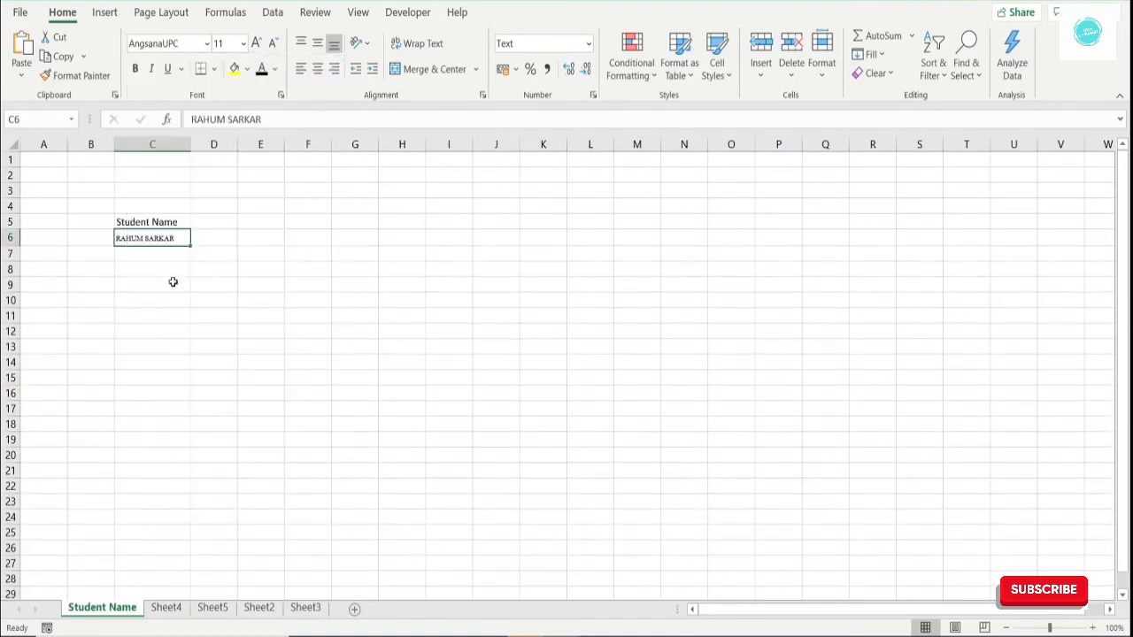
{"action": "left_click", "coordinate": [207, 43]}
{"action": "left_click", "coordinate": [192, 110]}
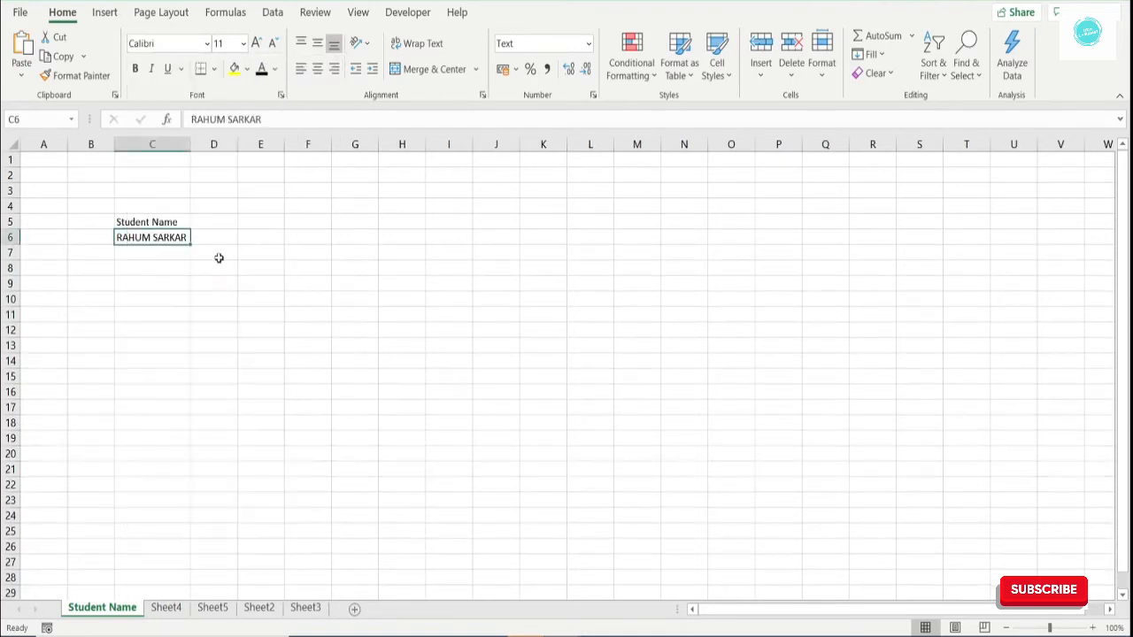
{"action": "left_click", "coordinate": [213, 299]}
{"action": "left_click", "coordinate": [183, 222]}
{"action": "left_click", "coordinate": [211, 301]}
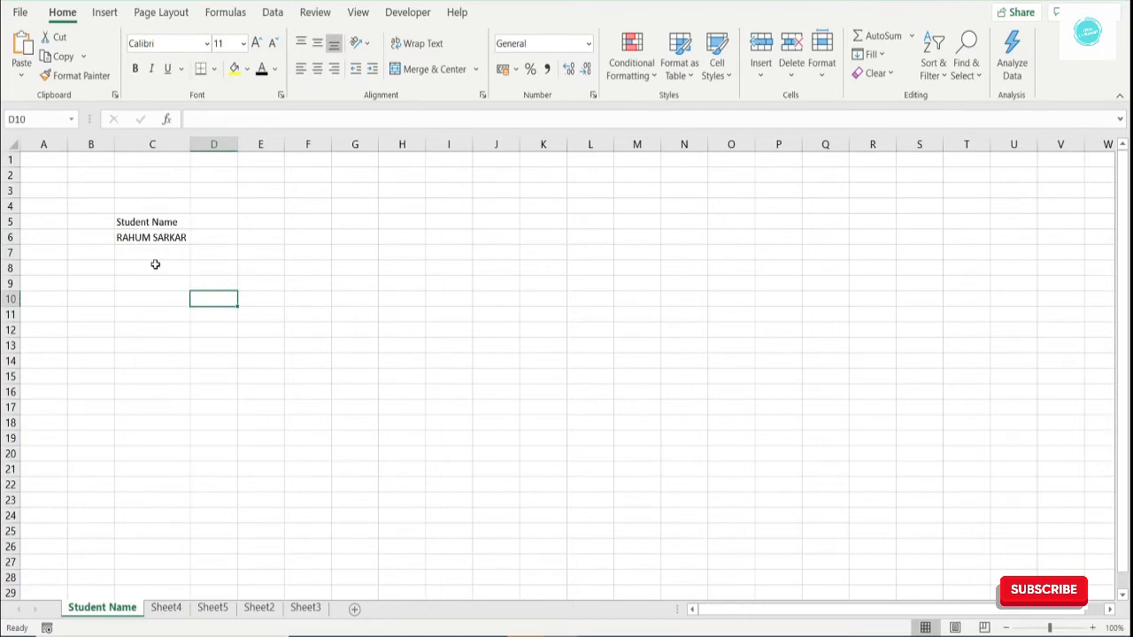
{"action": "left_click", "coordinate": [164, 248]}
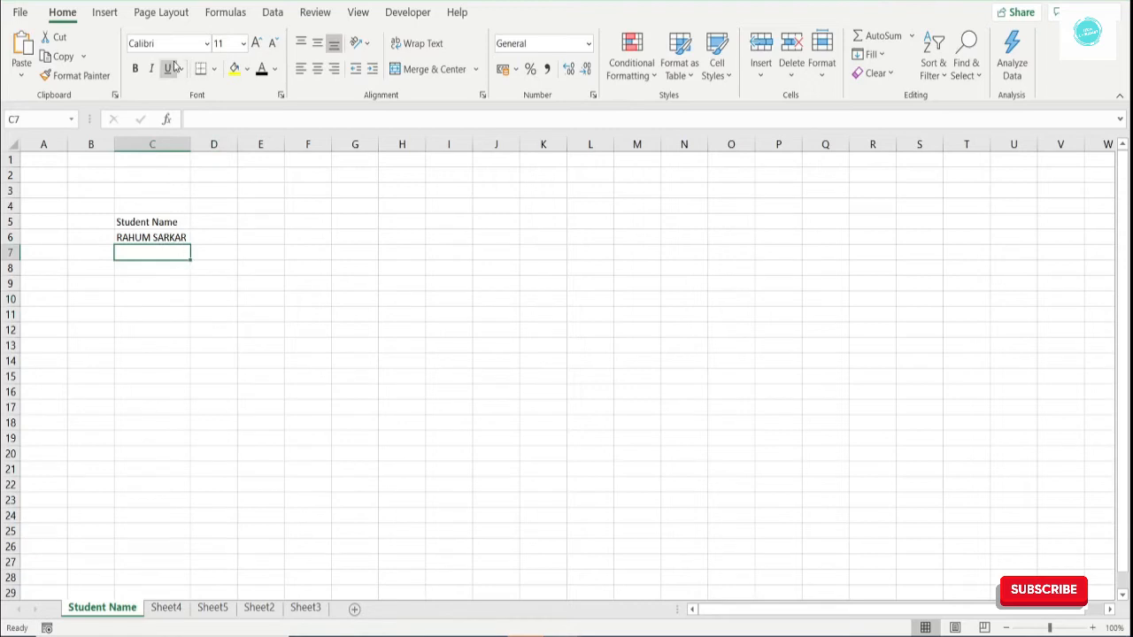
Copy the student's name from cell C6 into cell C7 and into the range C8 to C13.
{"action": "left_click", "coordinate": [184, 238]}
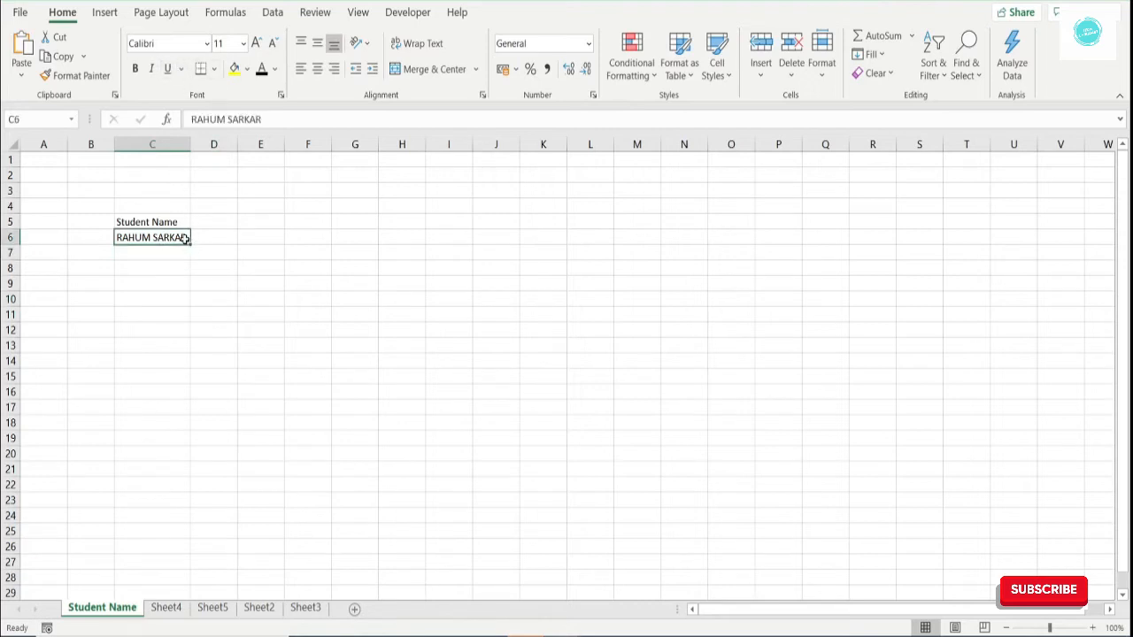
{"action": "left_click", "coordinate": [57, 56]}
{"action": "left_click", "coordinate": [148, 258]}
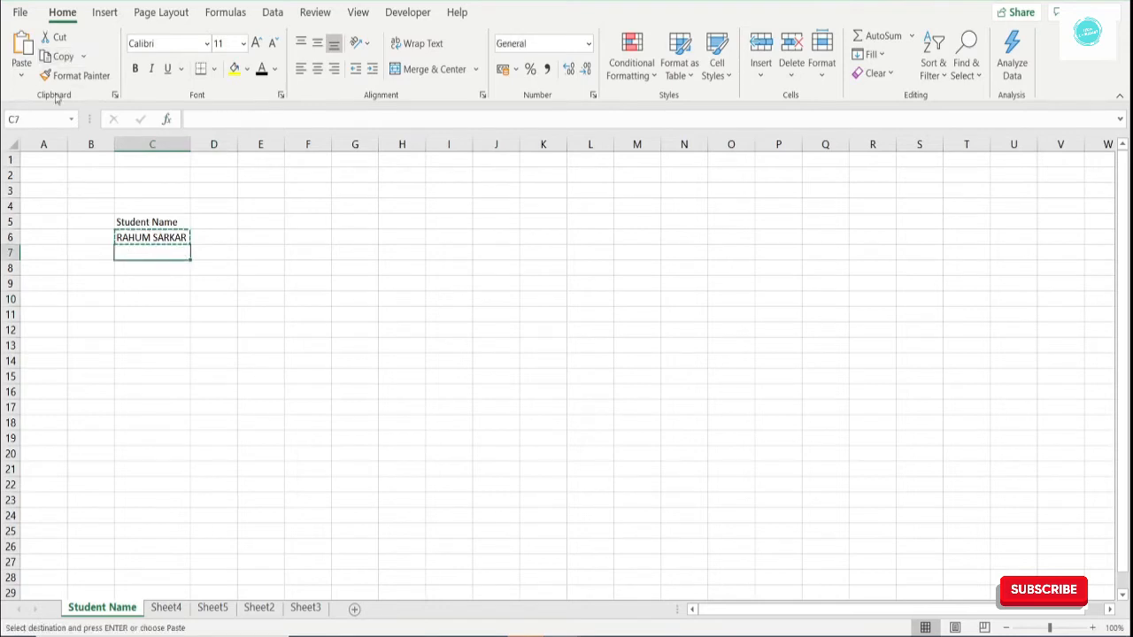
{"action": "left_click", "coordinate": [30, 51]}
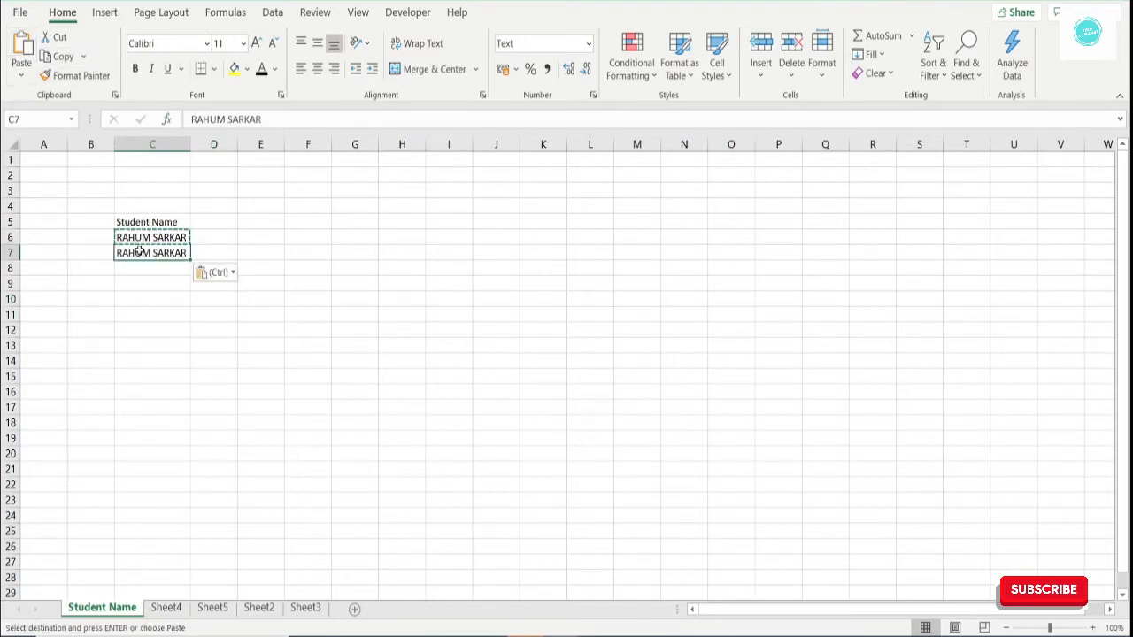
{"action": "left_click_drag", "start_coordinate": [156, 267], "coordinate": [160, 346]}
{"action": "key", "text": "ctrl+v"}
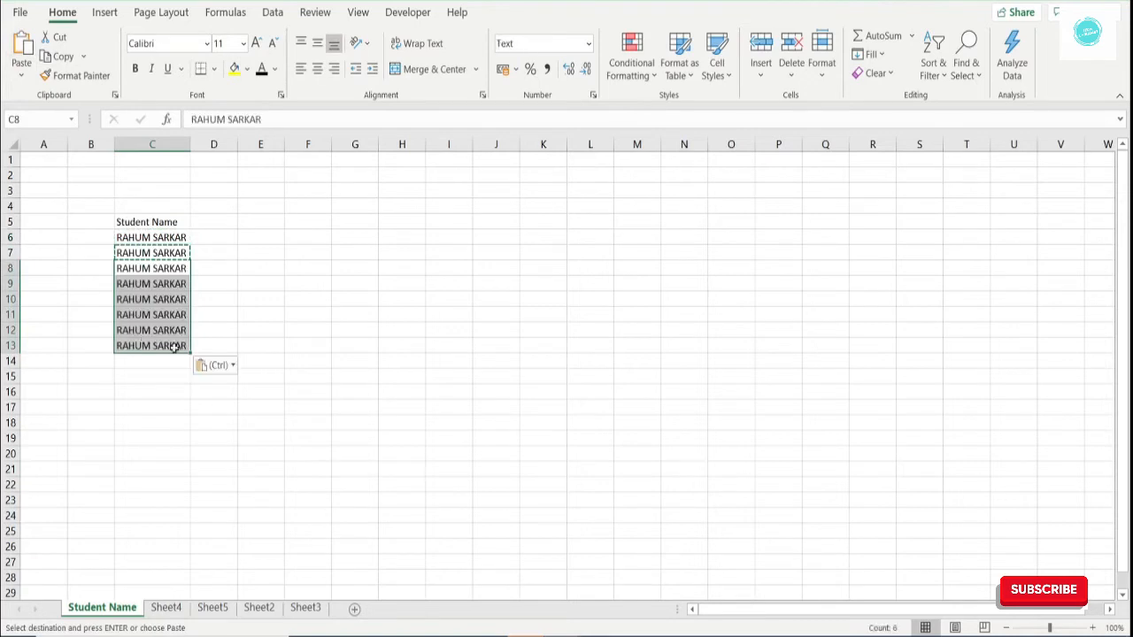
{"action": "key", "text": "ctrl"}
{"action": "key", "text": "Escape"}
{"action": "left_click", "coordinate": [198, 249]}
{"action": "left_click", "coordinate": [154, 236]}
{"action": "left_click", "coordinate": [159, 283]}
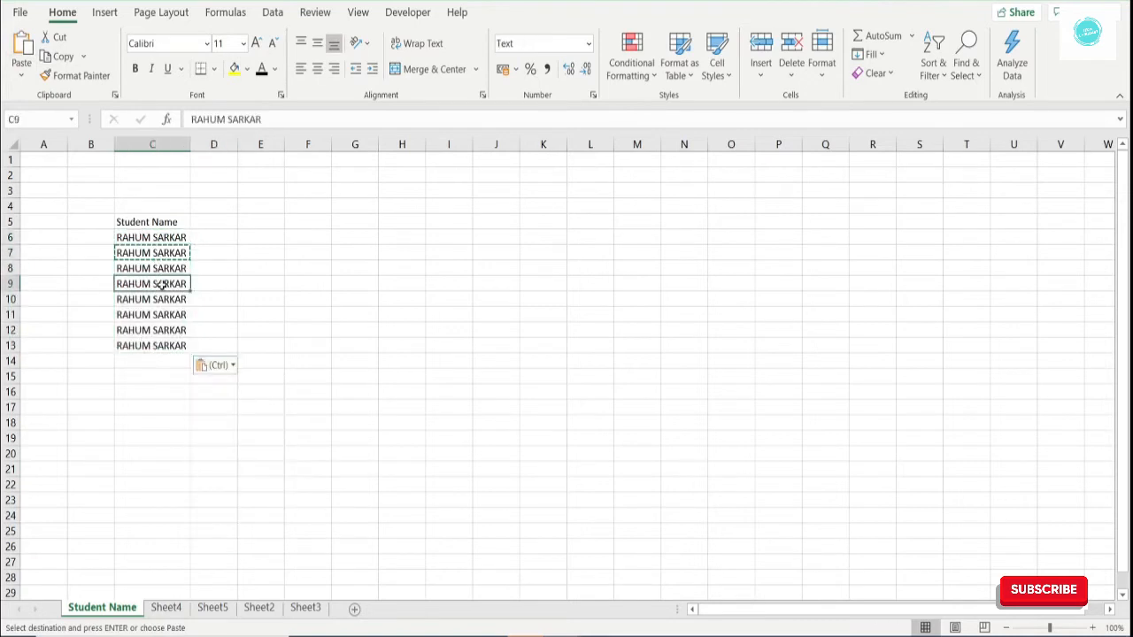
Delete the copied names from cells C7 through C13.
{"action": "left_click", "coordinate": [159, 252]}
{"action": "left_click", "coordinate": [157, 345], "text": "shift"}
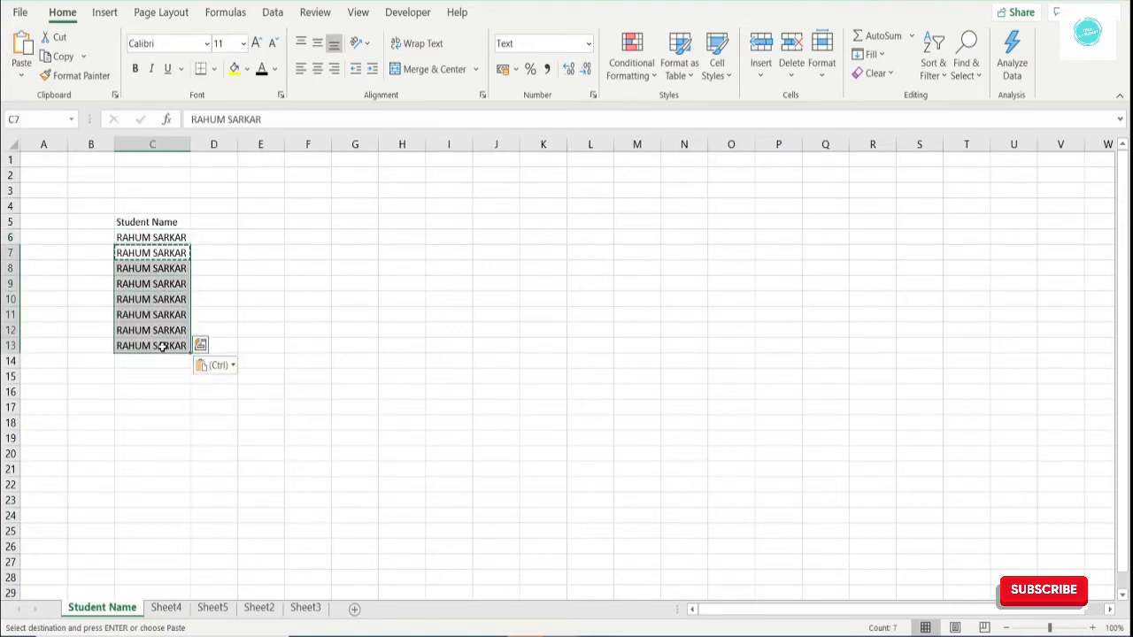
{"action": "key", "text": "Delete"}
{"action": "key", "text": "Down"}
{"action": "key", "text": "Up"}
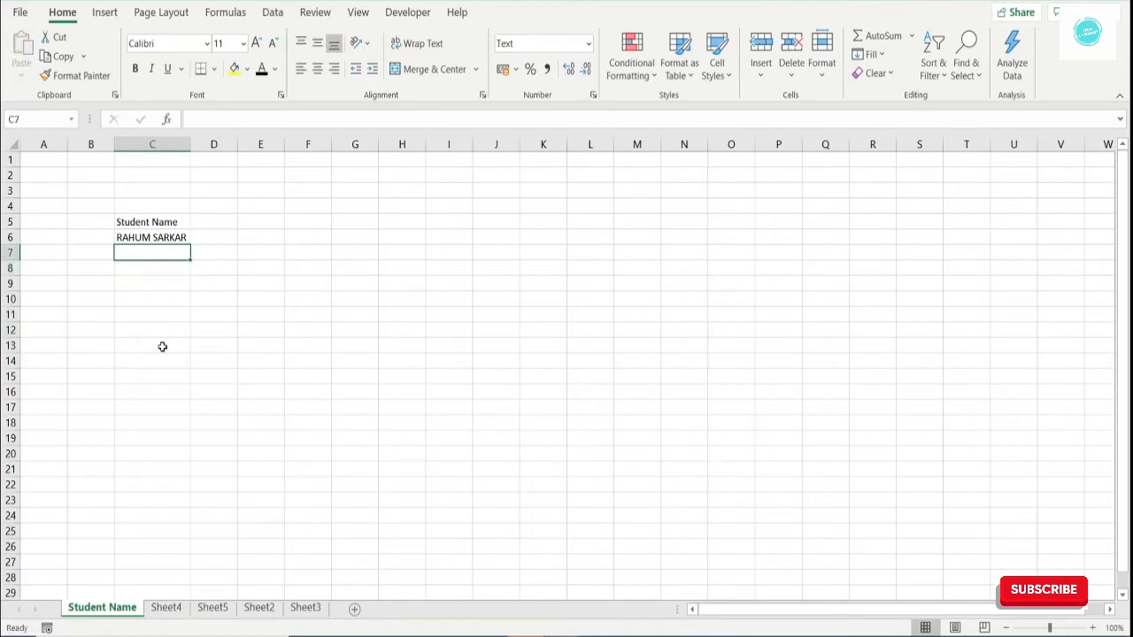
Enter the full names of two more students in cells C7 and C8.
{"action": "type", "text": "SACHI"}
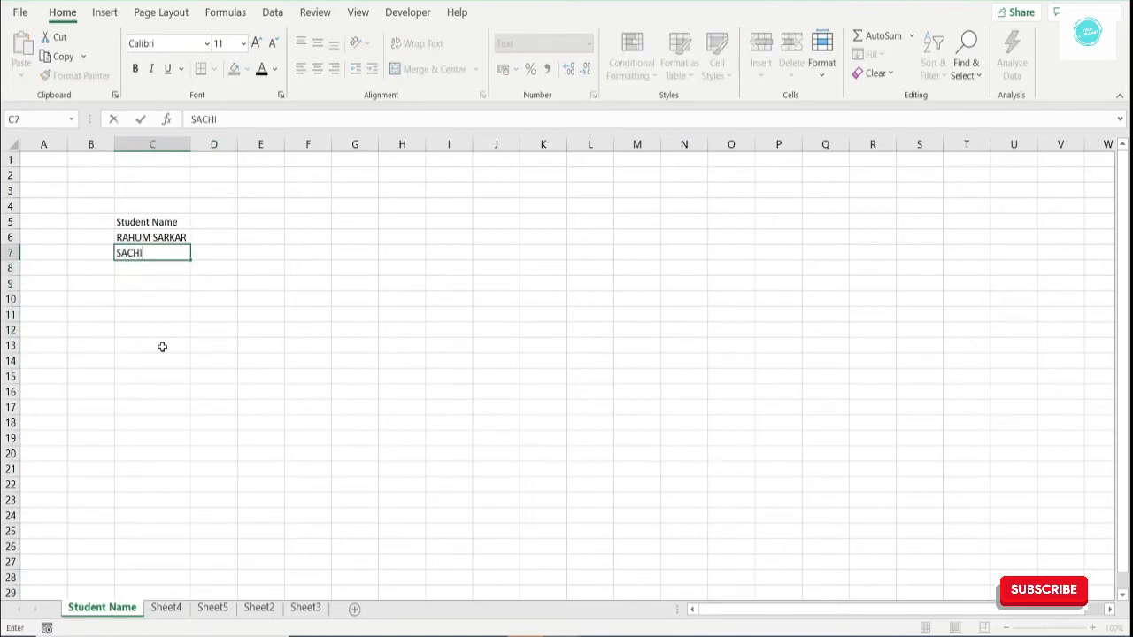
{"action": "type", "text": "N JANA"}
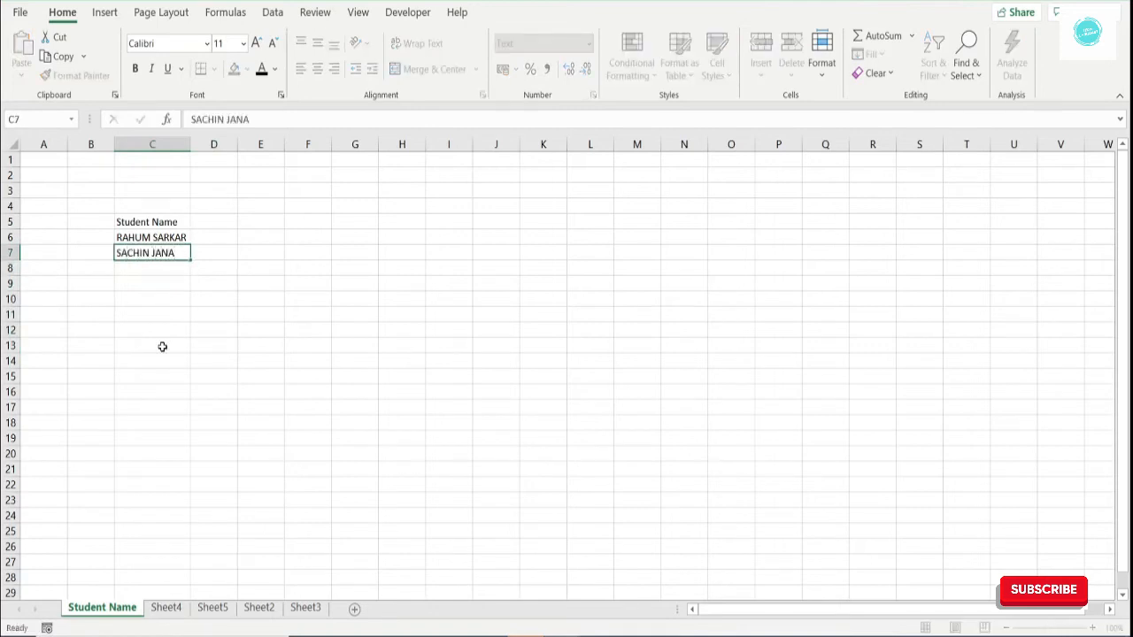
{"action": "key", "text": "Return"}
{"action": "type", "text": "R"}
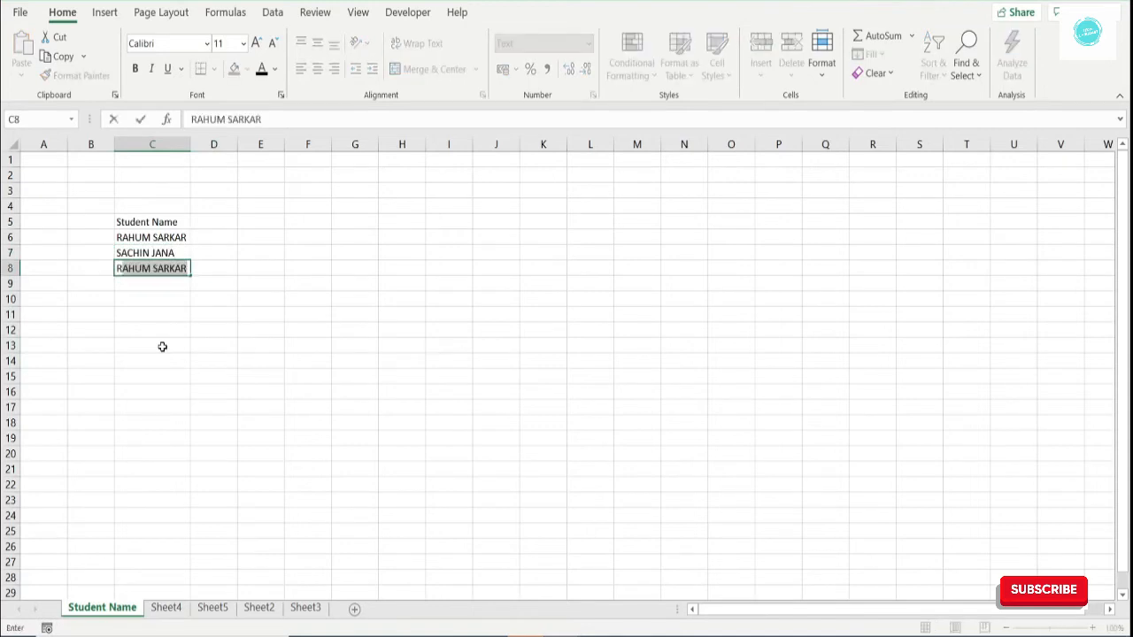
{"action": "type", "text": "ATAN"}
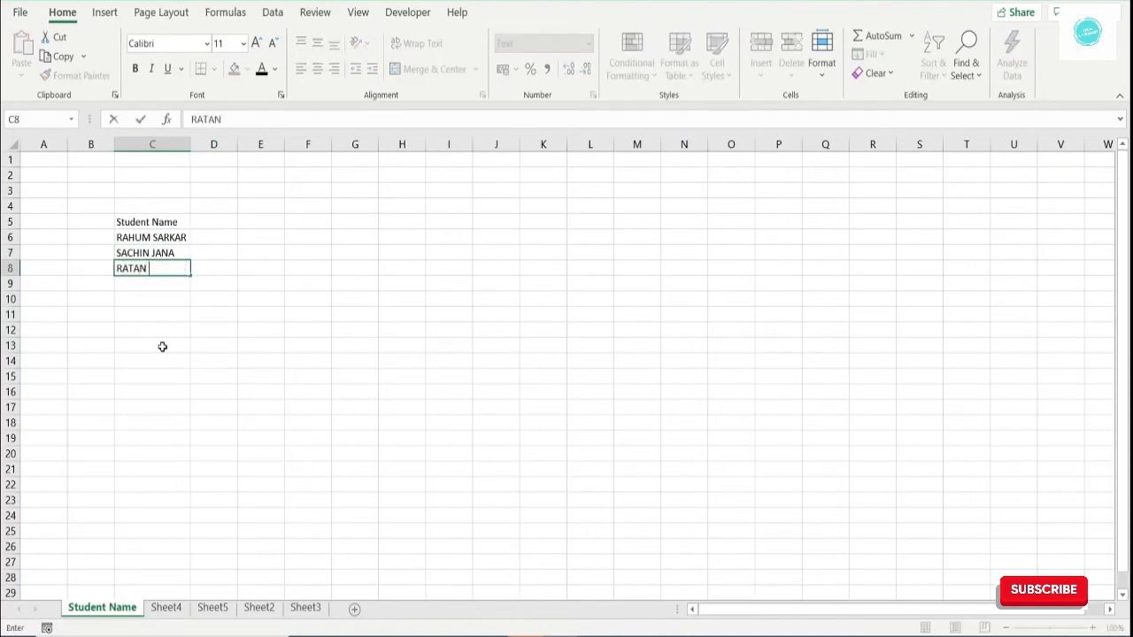
{"action": "type", "text": " HALDAR"}
{"action": "key", "text": "Return"}
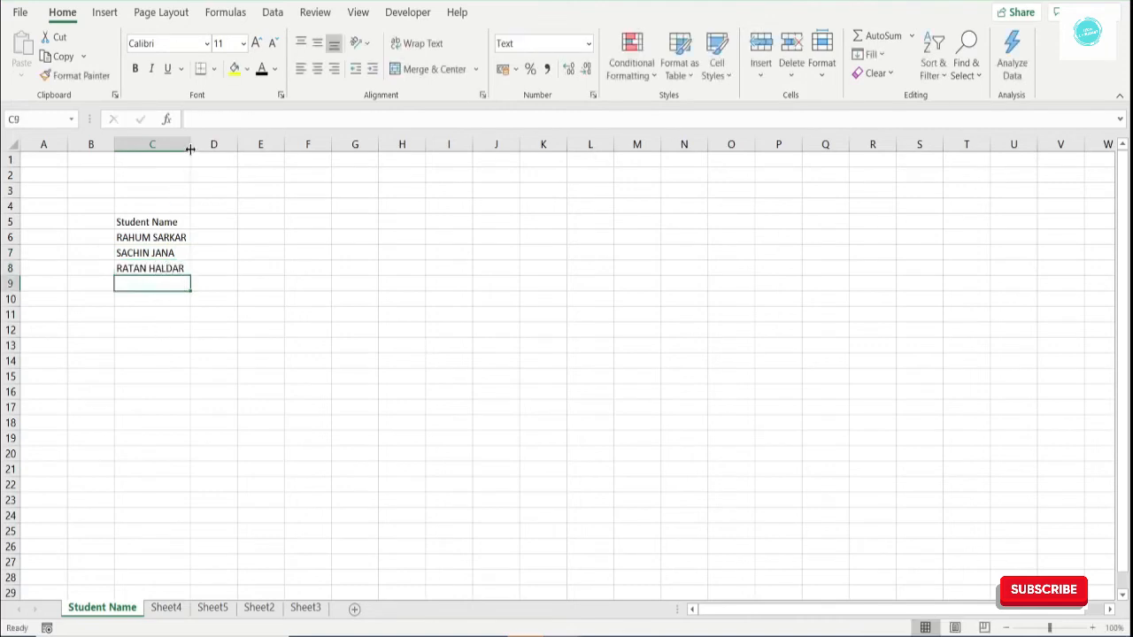
Add the subject headings Bengali in cell D5 and English in cell E5.
{"action": "left_click", "coordinate": [215, 218]}
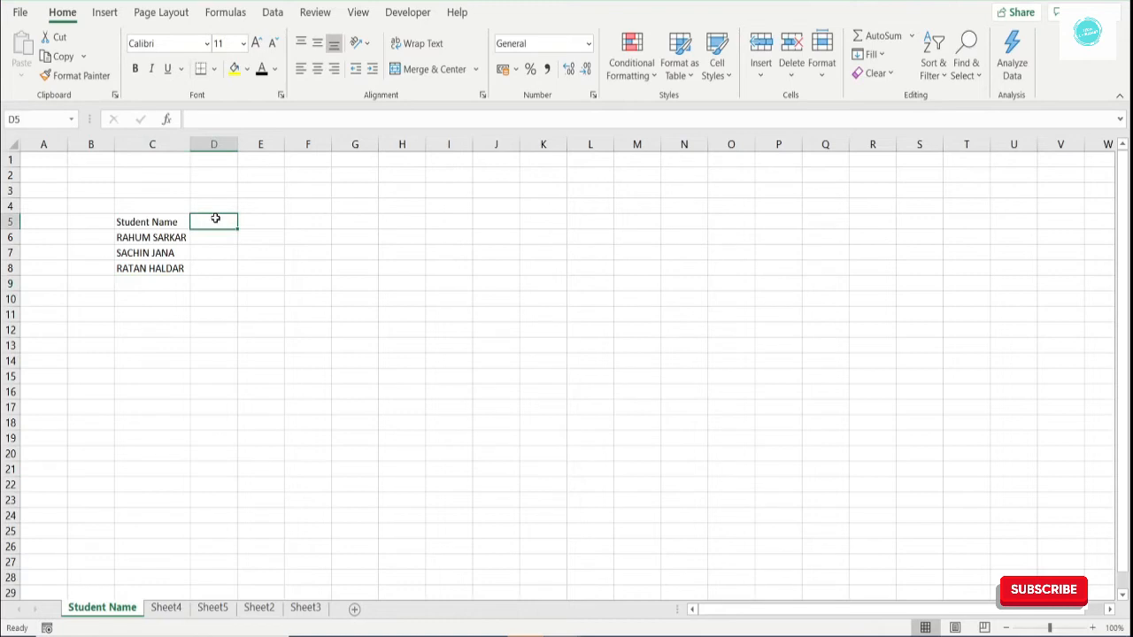
{"action": "key", "text": "Left"}
{"action": "key", "text": "Down"}
{"action": "key", "text": "Down"}
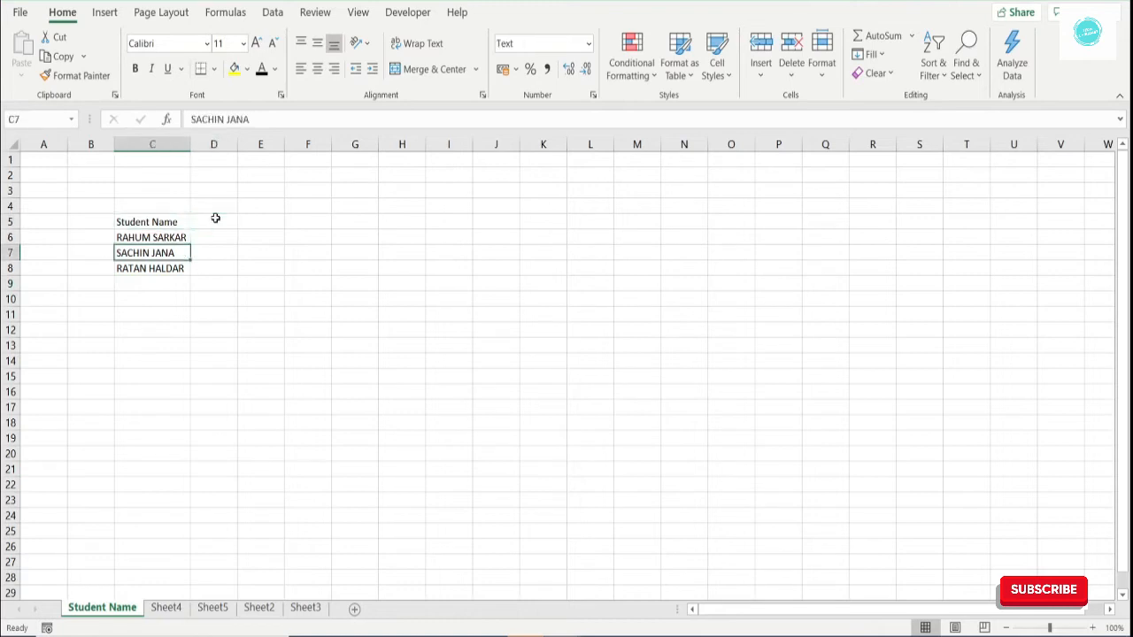
{"action": "key", "text": "Up"}
{"action": "key", "text": "Up"}
{"action": "key", "text": "Right"}
{"action": "key", "text": "Down"}
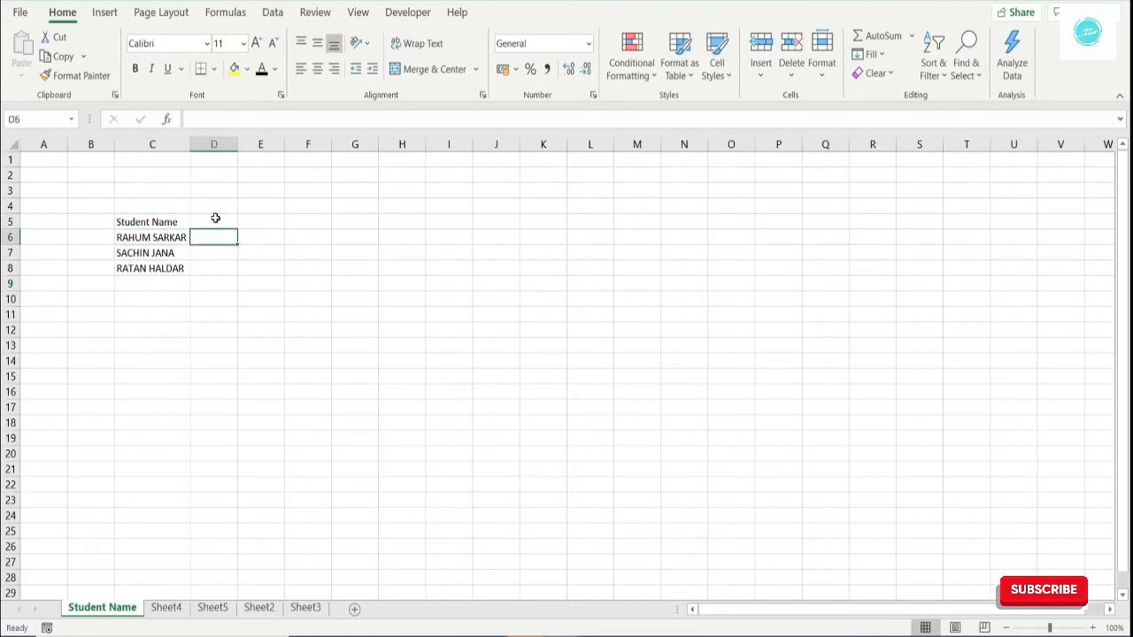
{"action": "key", "text": "Up"}
{"action": "type", "text": "Beng"}
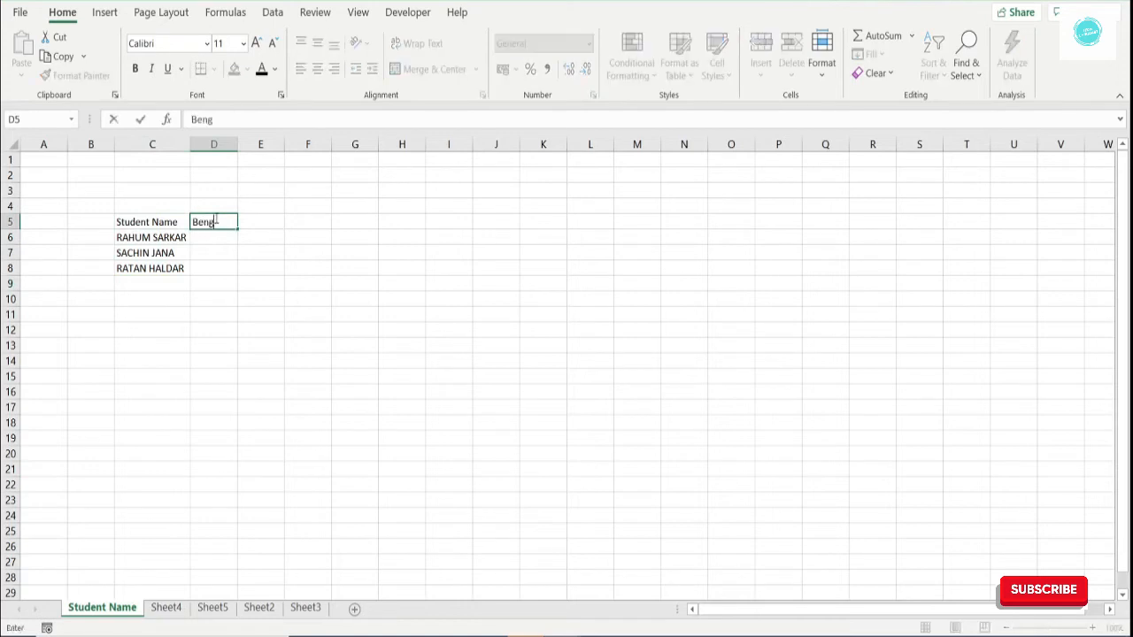
{"action": "key", "text": "Tab"}
{"action": "type", "text": "E"}
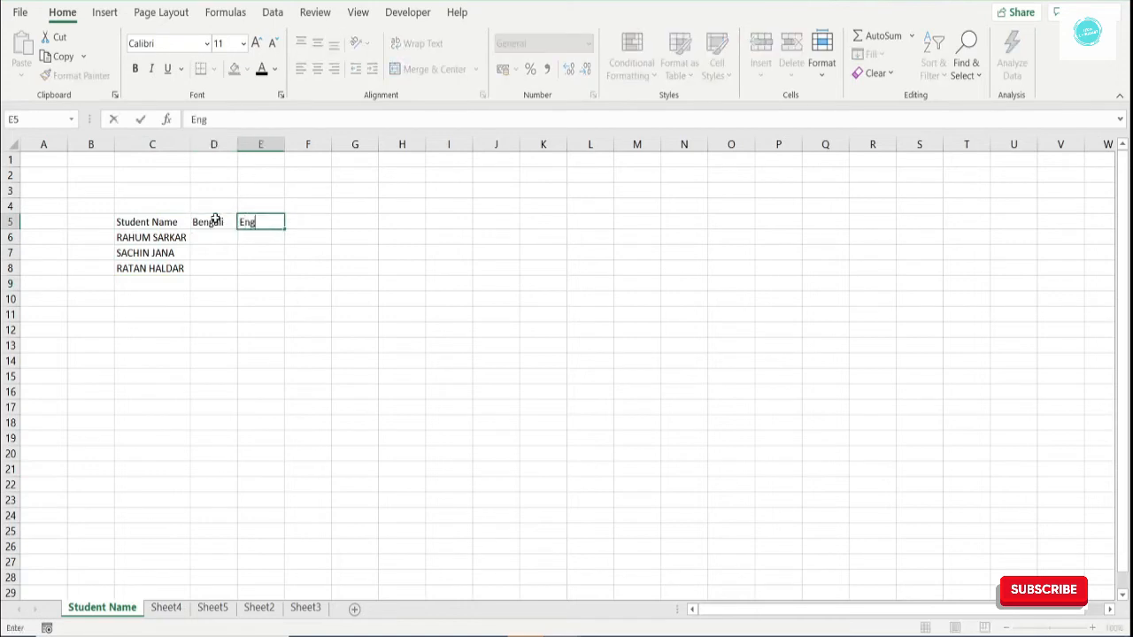
{"action": "type", "text": "nglish"}
{"action": "key", "text": "Return"}
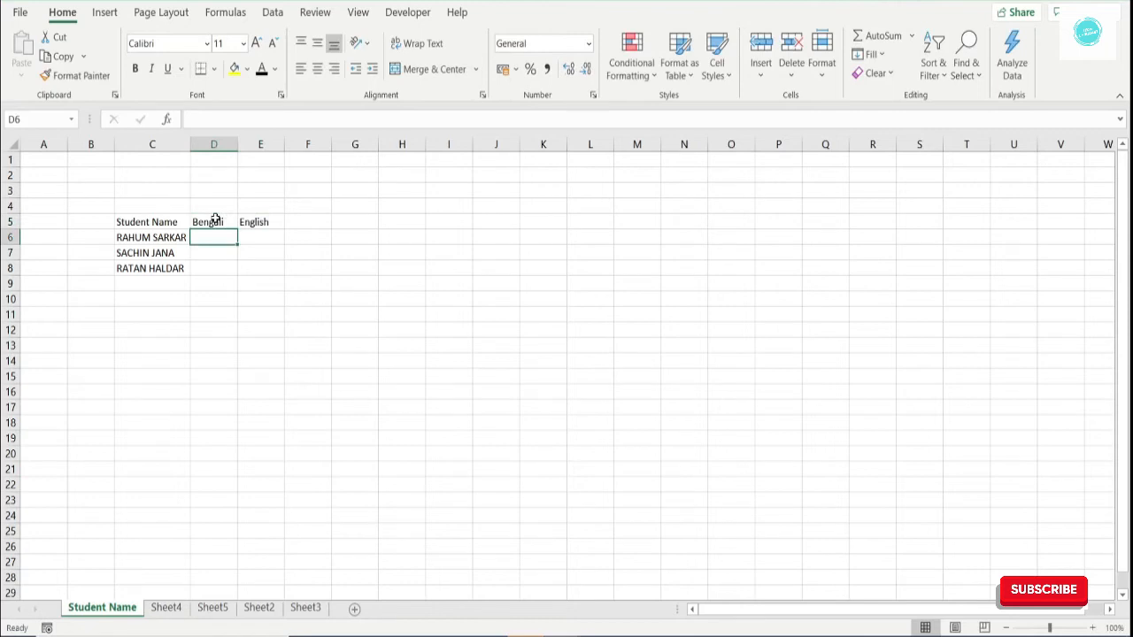
Enter 30 as the first student's Bengali mark in cell D6.
{"action": "type", "text": "3"}
{"action": "key", "text": "Escape"}
{"action": "type", "text": "30"}
{"action": "key", "text": "Return"}
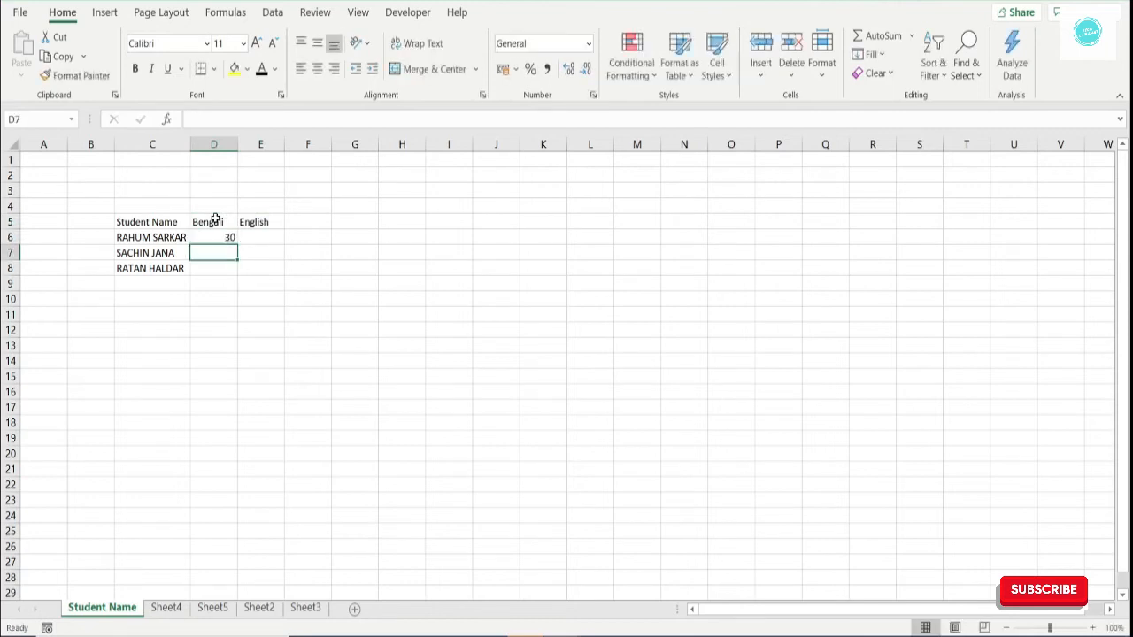
Enter the Bengali marks 50, 60 and 50 in cells D6 through D8.
{"action": "key", "text": "Up"}
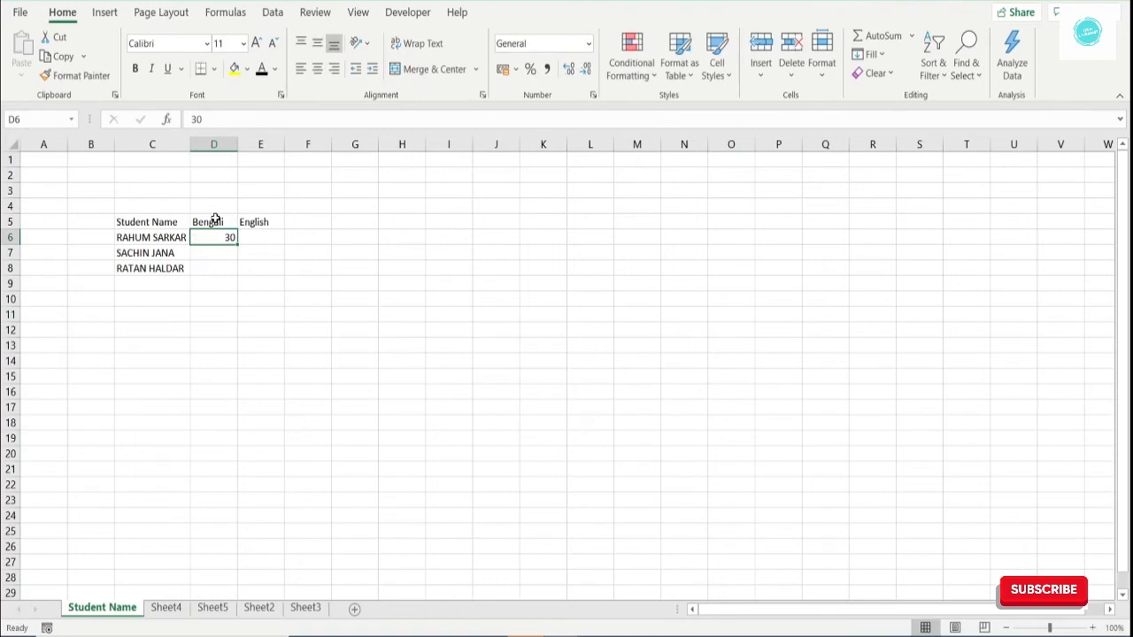
{"action": "type", "text": "50"}
{"action": "key", "text": "Return"}
{"action": "type", "text": "60"}
{"action": "key", "text": "Return"}
{"action": "type", "text": "5"}
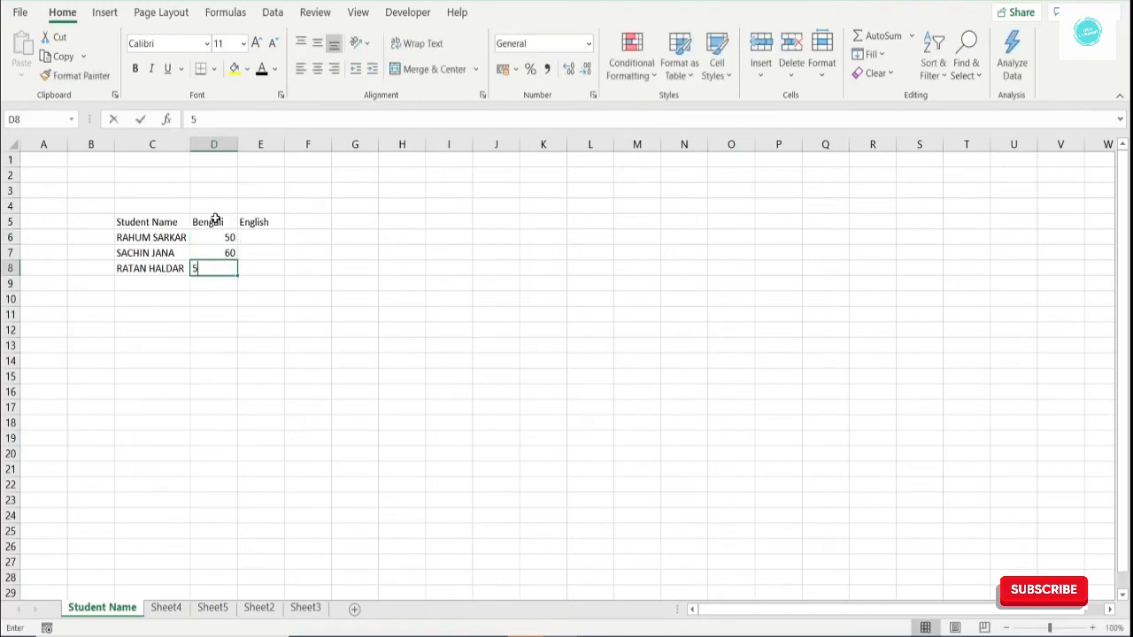
{"action": "type", "text": "0"}
{"action": "key", "text": "Return"}
Enter the English marks 50, 20 and 30 in cells E6 through E8.
{"action": "key", "text": "Right"}
{"action": "key", "text": "Up"}
{"action": "key", "text": "Up"}
{"action": "key", "text": "Up"}
{"action": "type", "text": "5"}
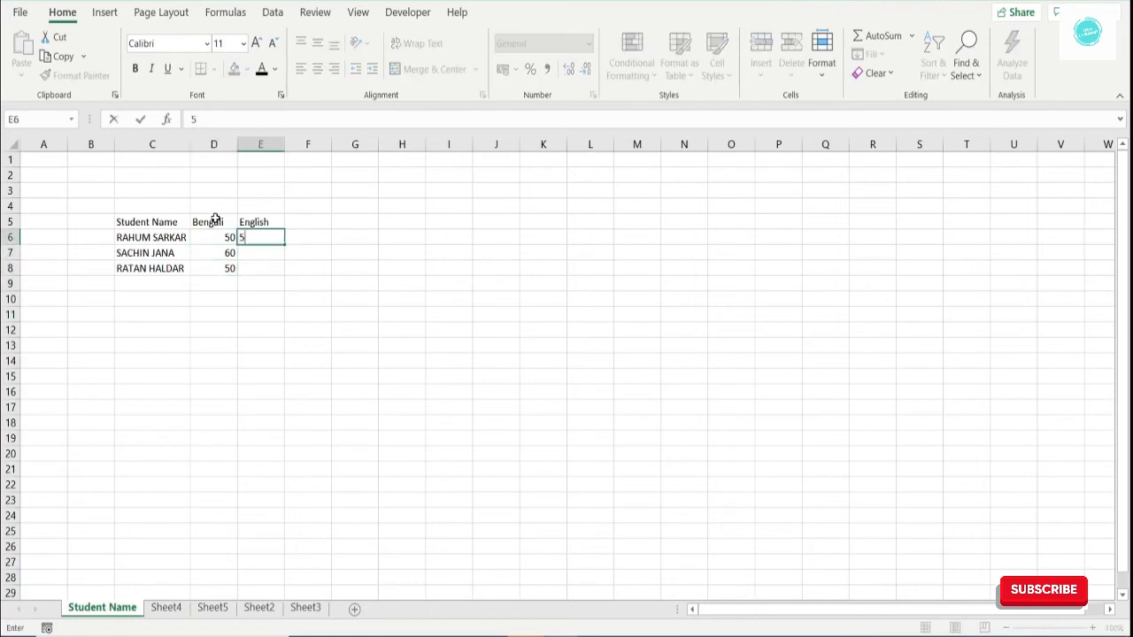
{"action": "type", "text": "0"}
{"action": "key", "text": "Return"}
{"action": "type", "text": "20"}
{"action": "key", "text": "Return"}
{"action": "type", "text": "+"}
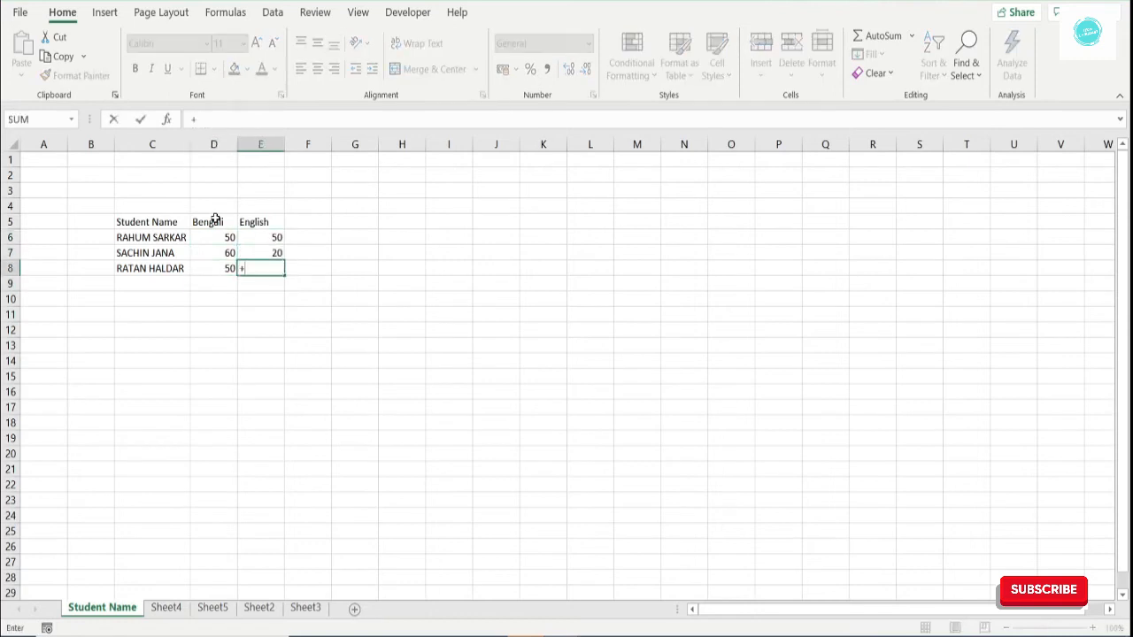
{"action": "key", "text": "Escape"}
{"action": "type", "text": "30"}
{"action": "key", "text": "Return"}
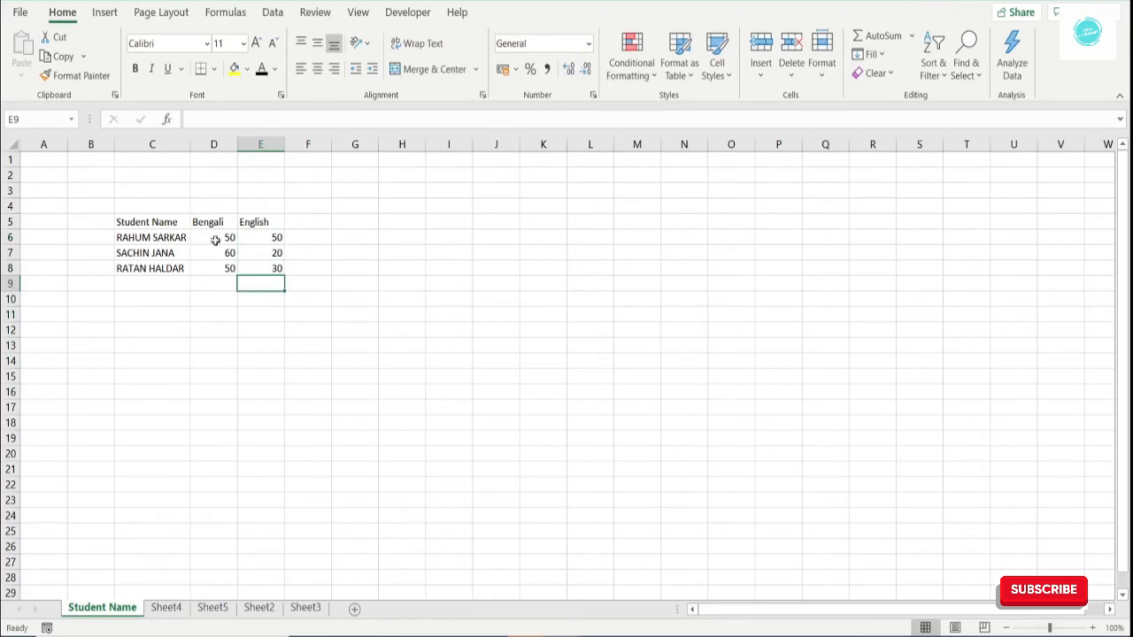
Total the Bengali marks in cell D9 and the English marks in cell E9 with AutoSum.
{"action": "left_click_drag", "start_coordinate": [227, 237], "coordinate": [227, 265]}
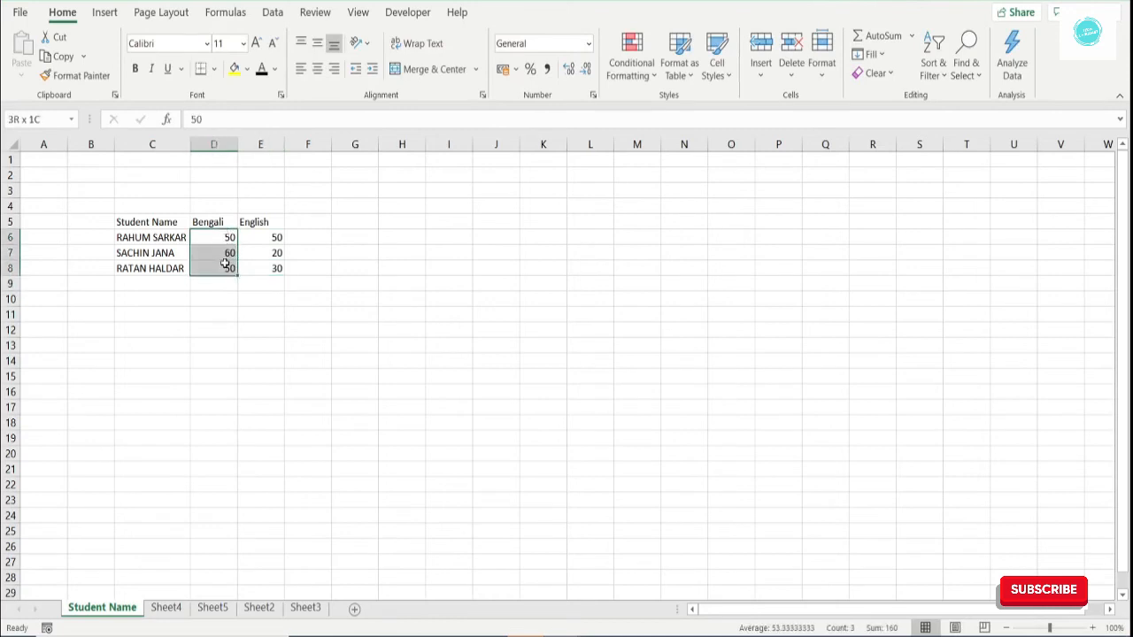
{"action": "left_click", "coordinate": [876, 40]}
{"action": "left_click_drag", "start_coordinate": [274, 237], "coordinate": [263, 279]}
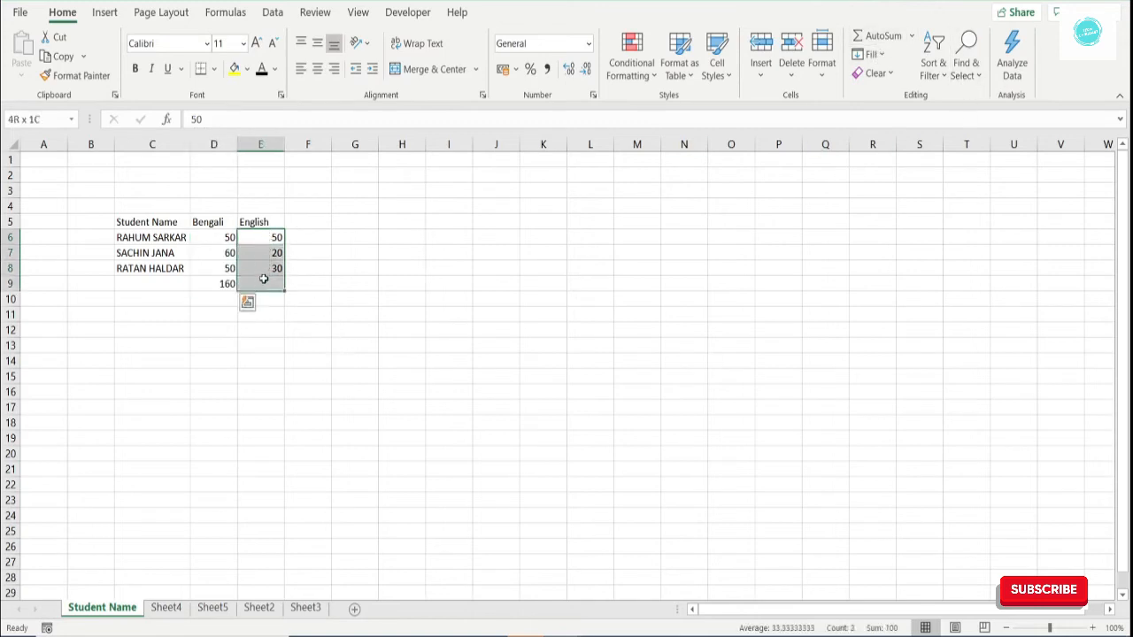
{"action": "left_click", "coordinate": [874, 40]}
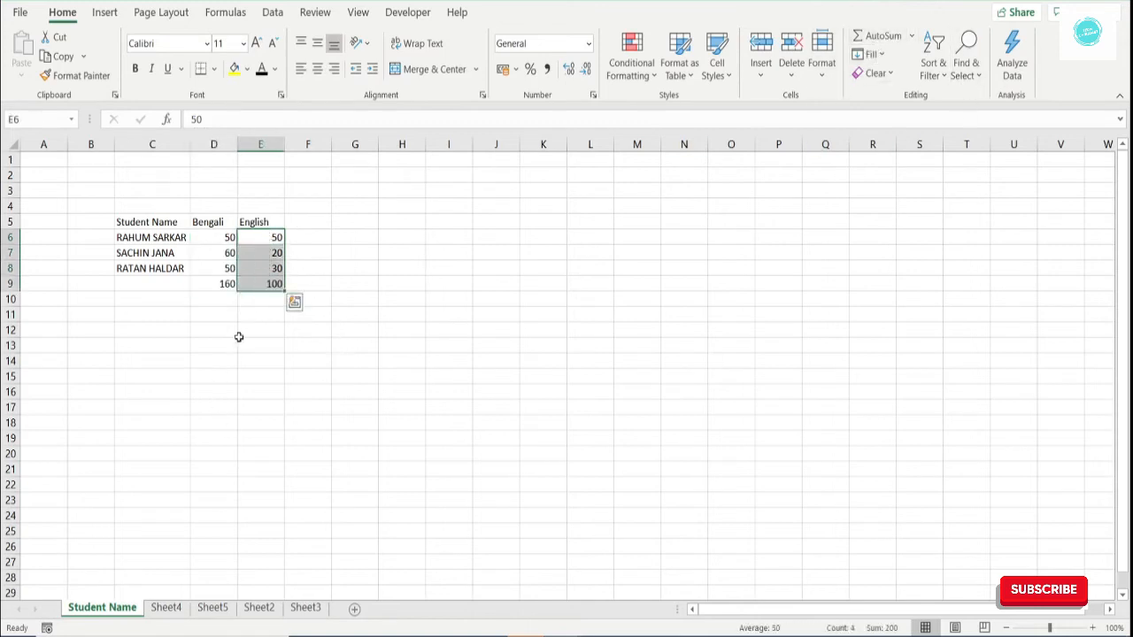
Inspect the SUM formulas behind the Bengali and English totals in cells D9 and E9.
{"action": "left_click", "coordinate": [225, 285]}
{"action": "left_click", "coordinate": [273, 285]}
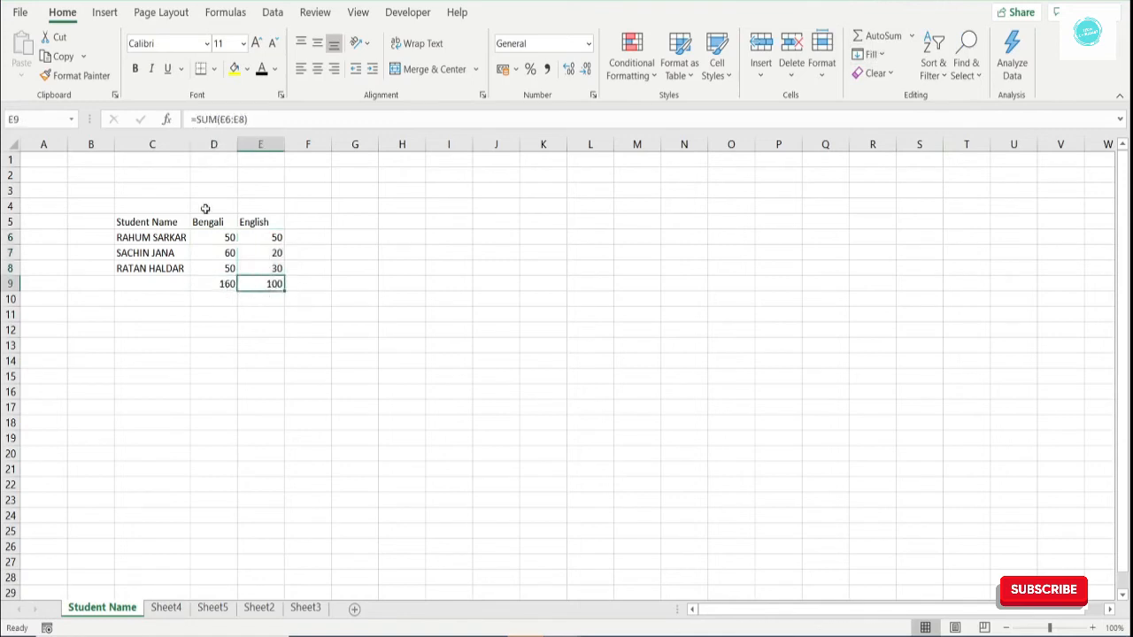
{"action": "left_click_drag", "start_coordinate": [191, 118], "coordinate": [255, 119]}
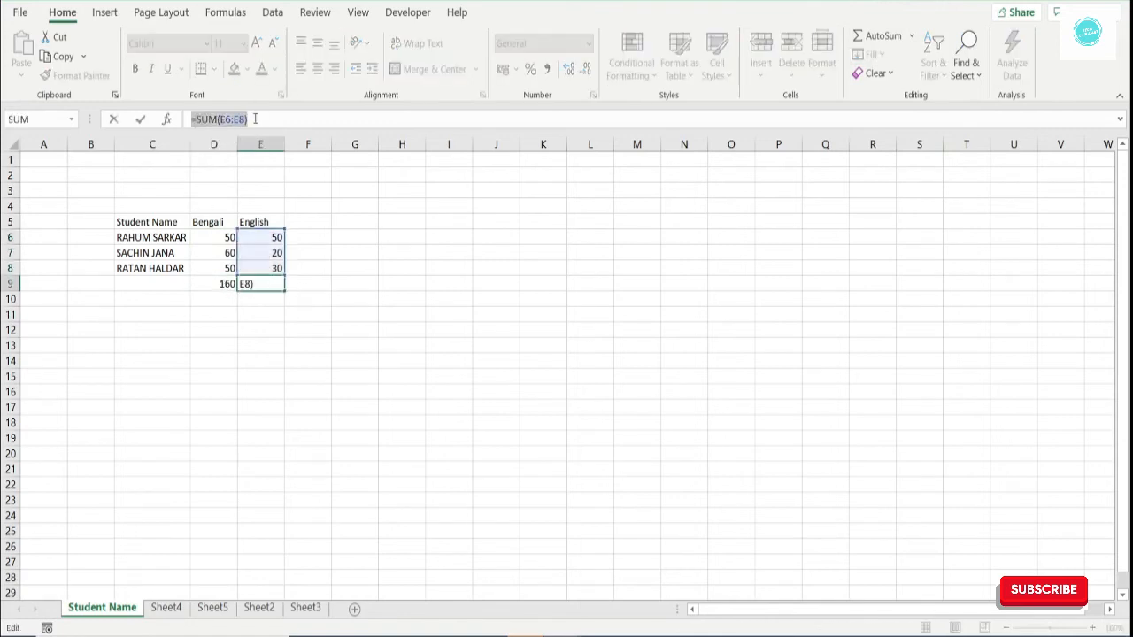
{"action": "key", "text": "Escape"}
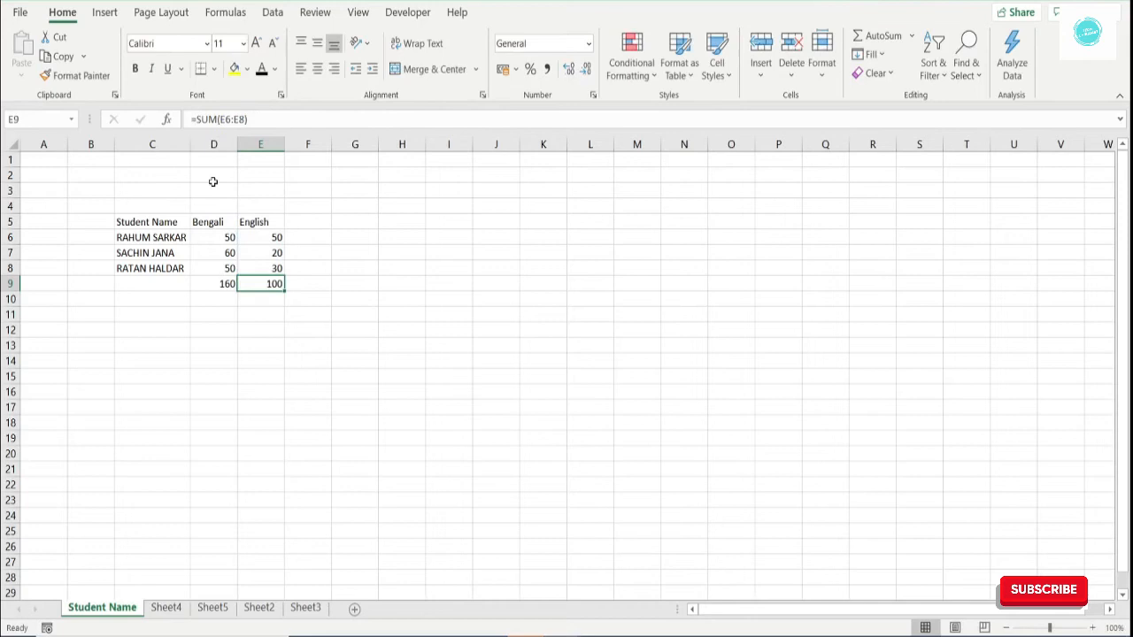
{"action": "left_click", "coordinate": [170, 237]}
{"action": "left_click", "coordinate": [208, 237]}
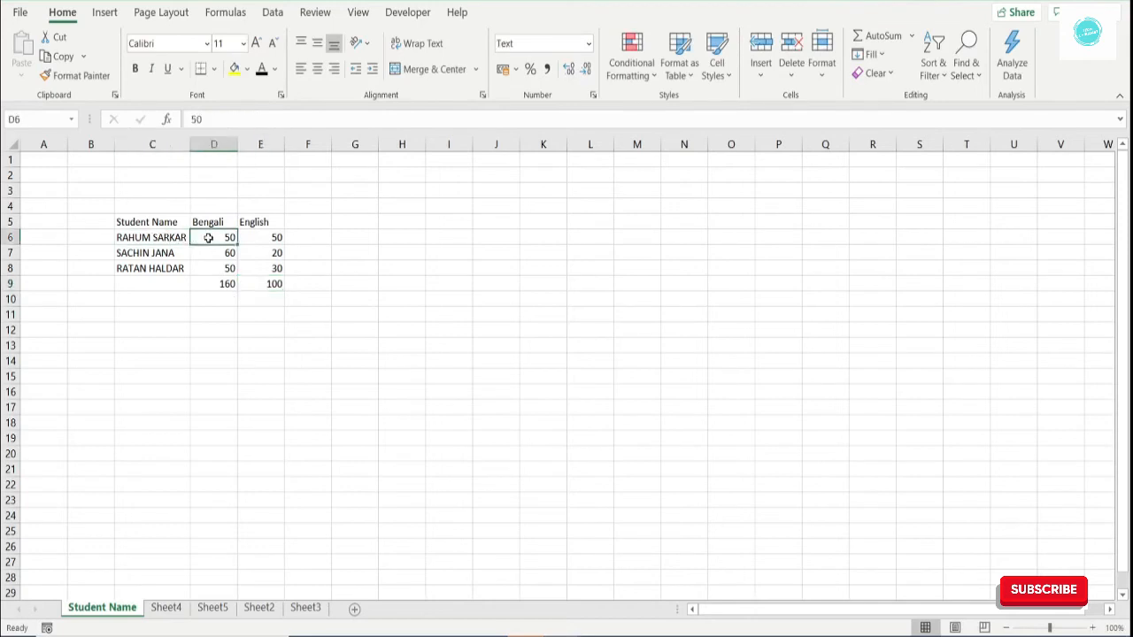
{"action": "left_click", "coordinate": [215, 281]}
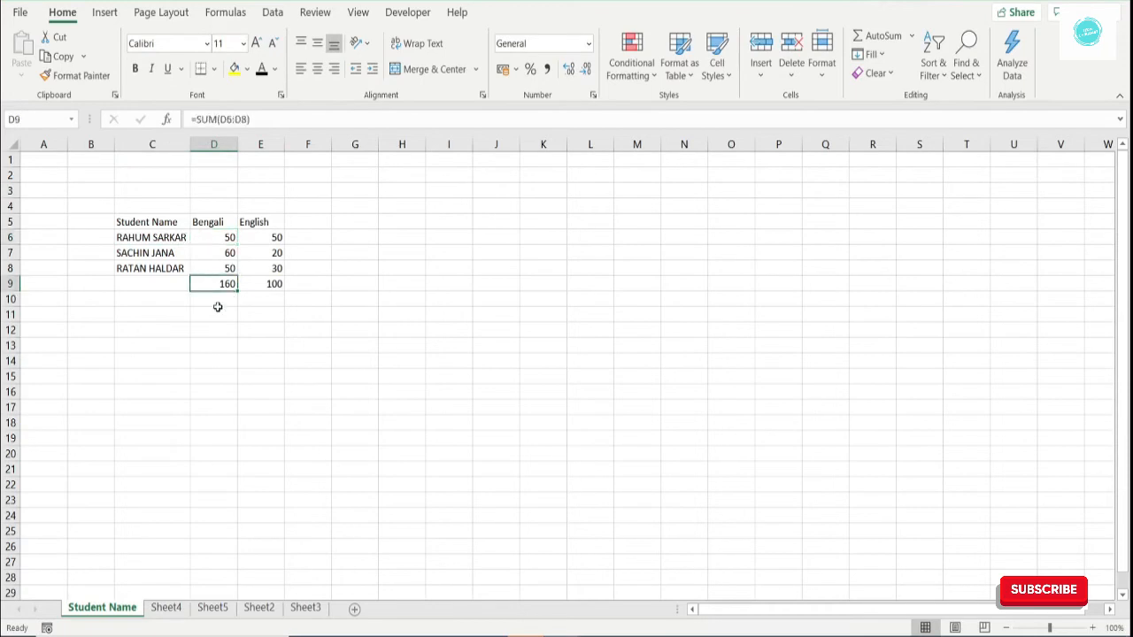
Apply All Borders to the marks table in C5:E9.
{"action": "left_click_drag", "start_coordinate": [162, 224], "coordinate": [278, 283]}
{"action": "left_click", "coordinate": [214, 69]}
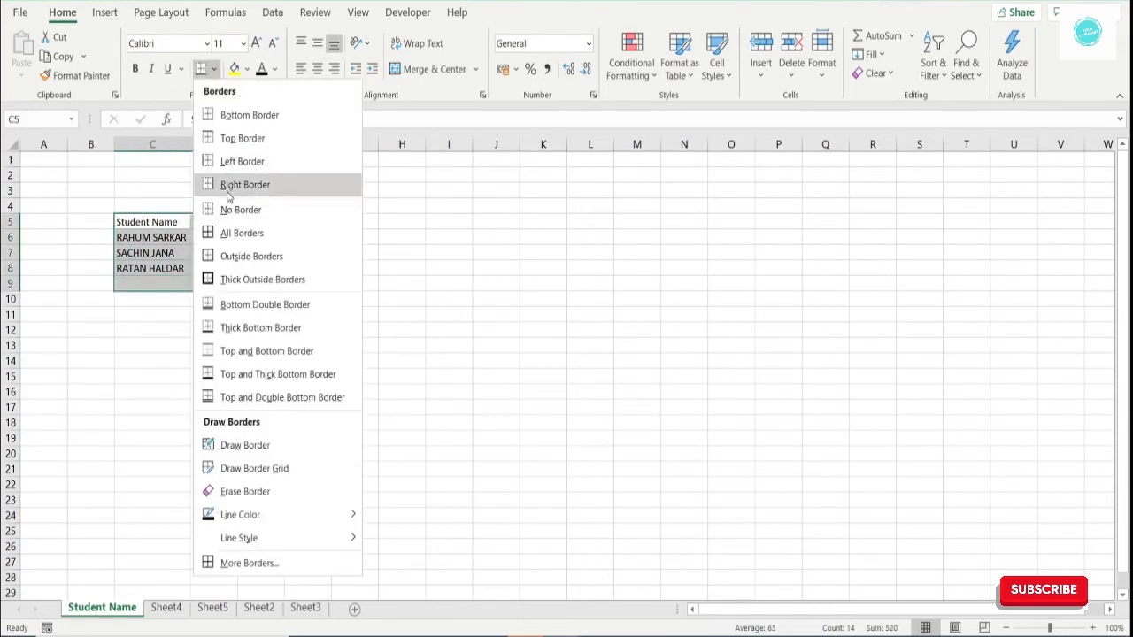
{"action": "left_click", "coordinate": [218, 239]}
Make the header row C5:E5 bold and fill it with yellow.
{"action": "left_click_drag", "start_coordinate": [151, 223], "coordinate": [270, 223]}
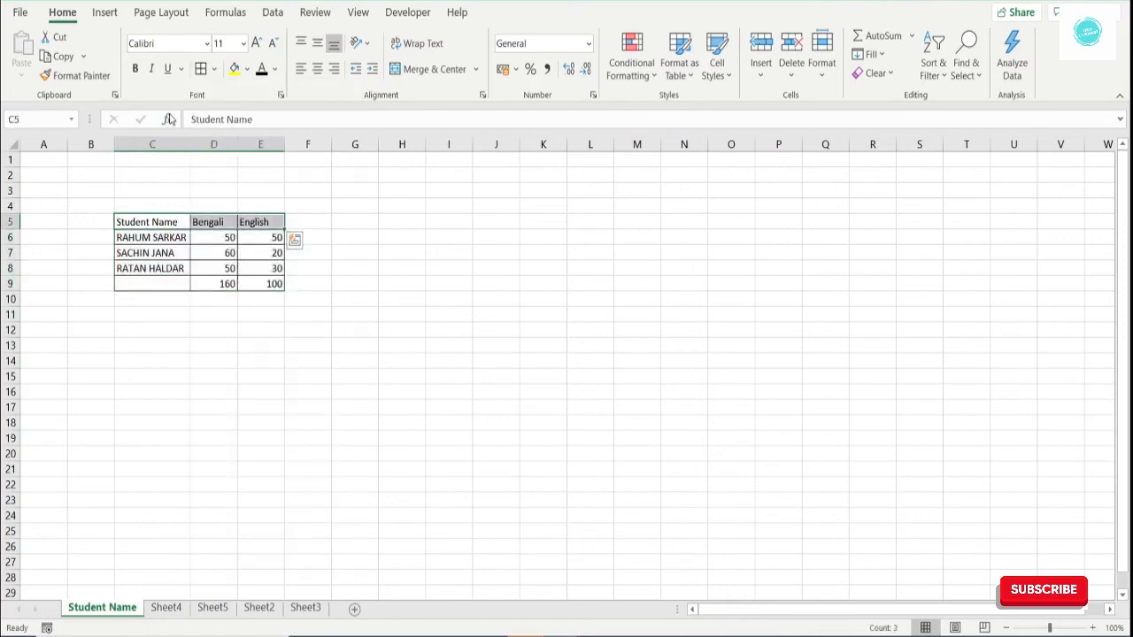
{"action": "left_click", "coordinate": [136, 70]}
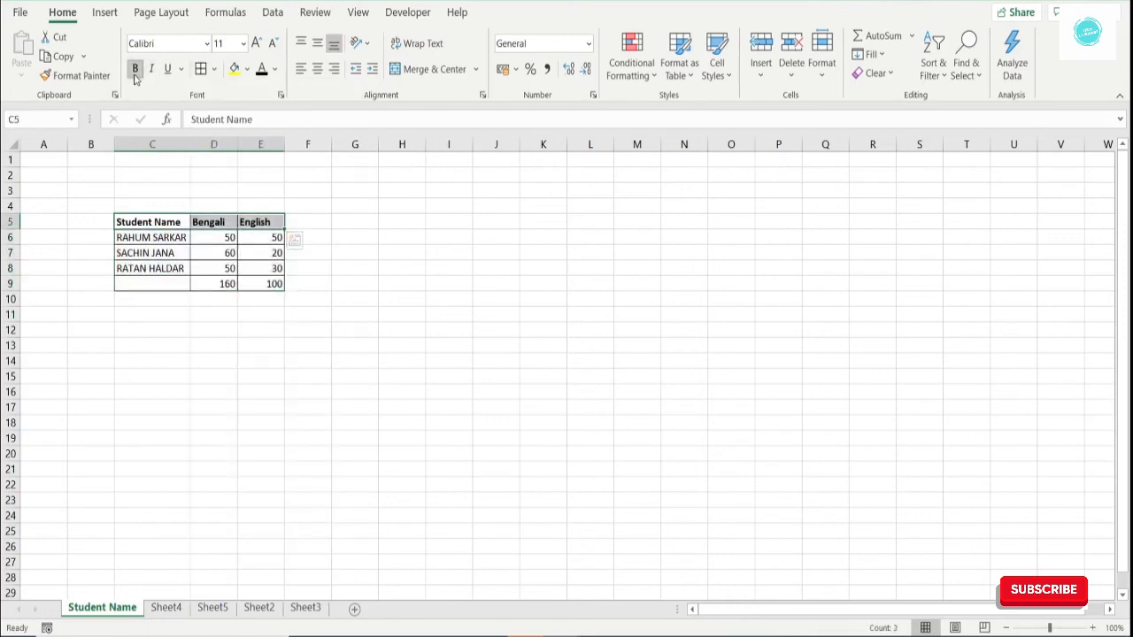
{"action": "left_click", "coordinate": [234, 72]}
Fill the student and total rows in C6:E9 with light grey.
{"action": "left_click_drag", "start_coordinate": [151, 236], "coordinate": [252, 284]}
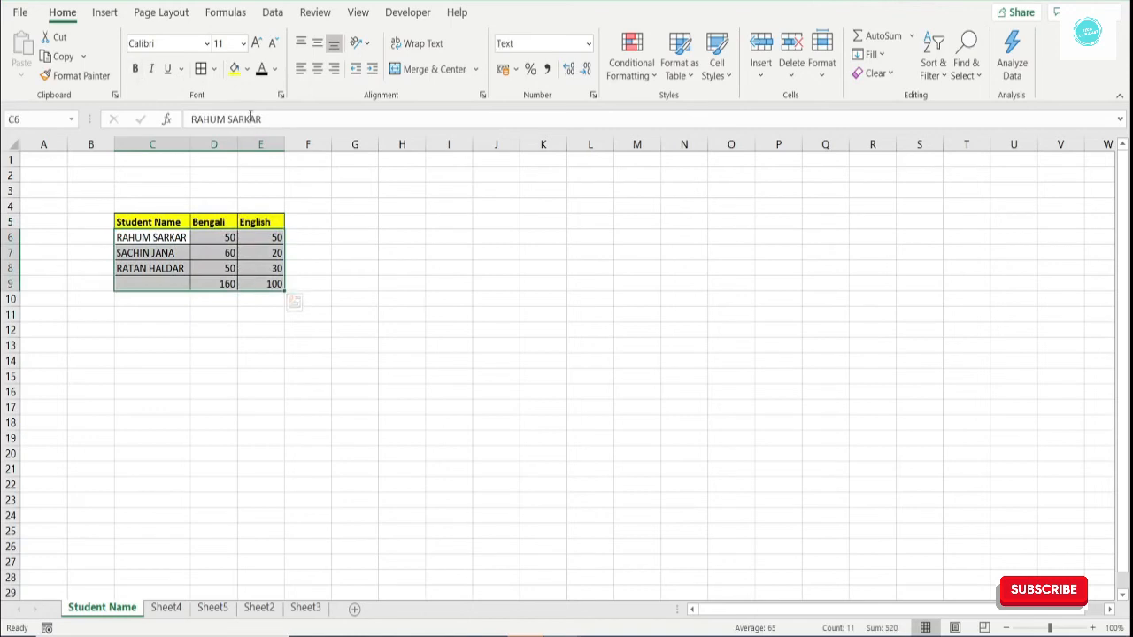
{"action": "left_click", "coordinate": [252, 71]}
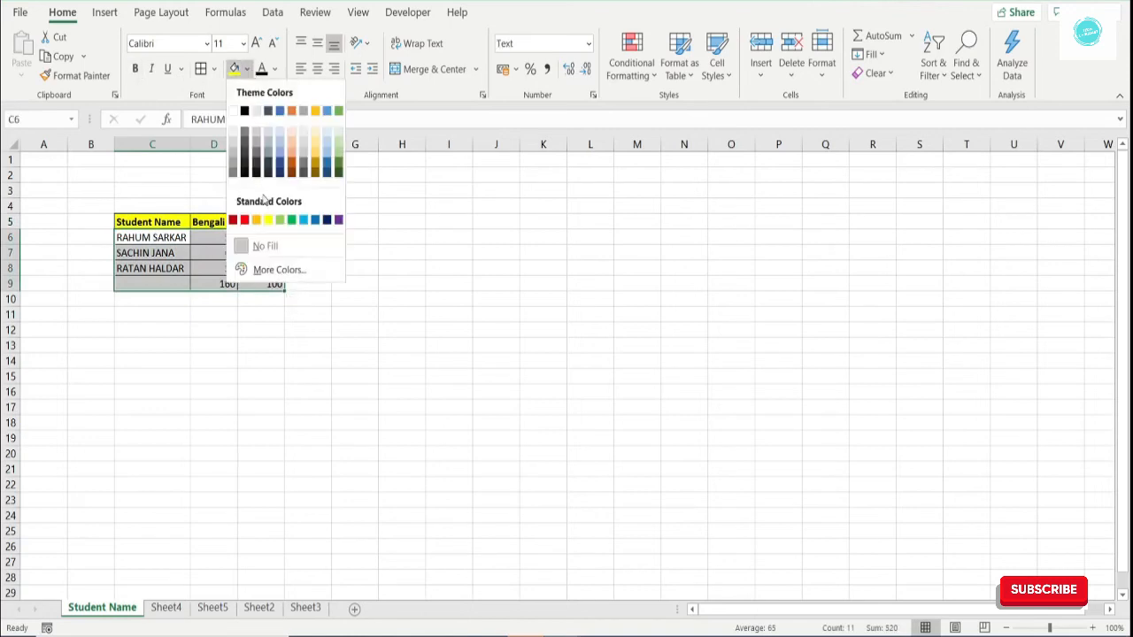
{"action": "left_click", "coordinate": [301, 148]}
{"action": "left_click", "coordinate": [328, 267]}
{"action": "left_click", "coordinate": [267, 284]}
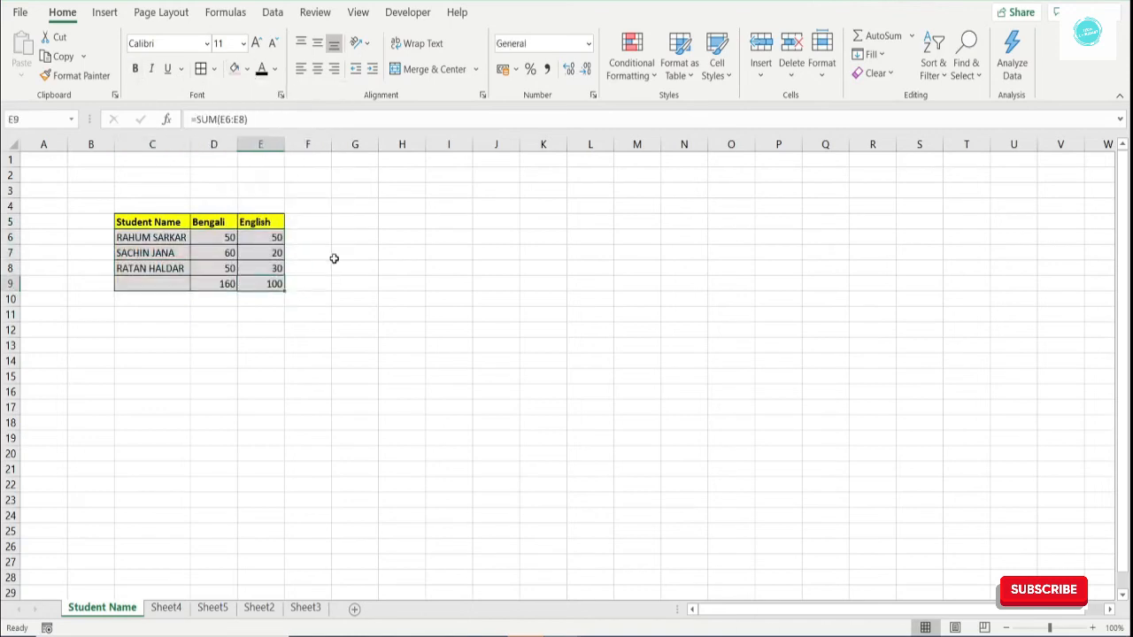
{"action": "left_click", "coordinate": [343, 256]}
{"action": "left_click", "coordinate": [245, 255]}
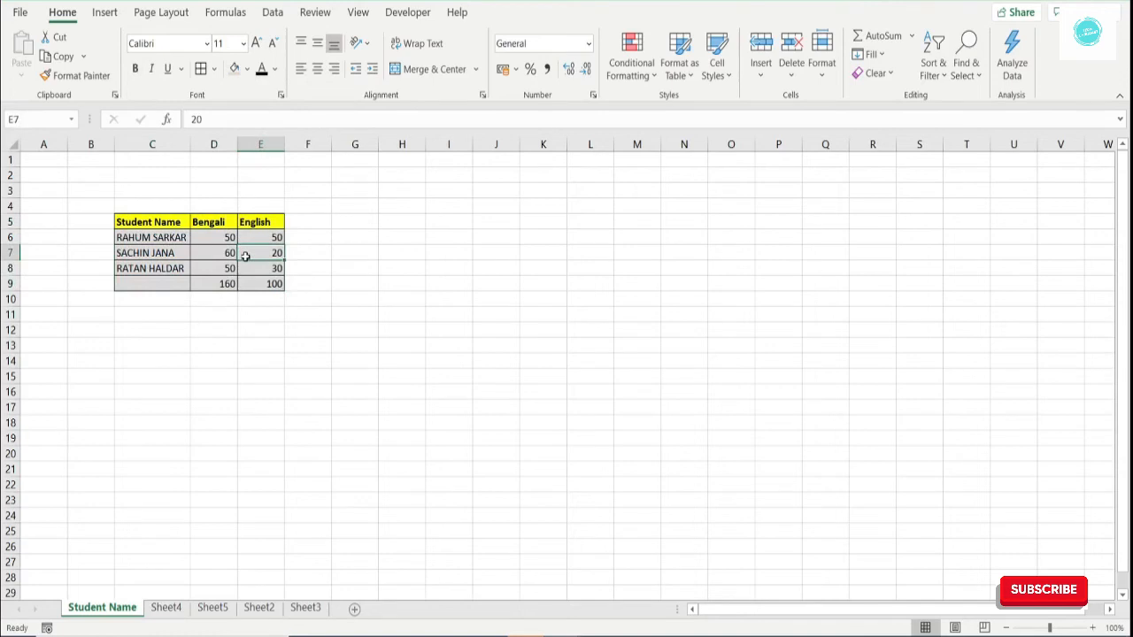
Widen columns C, D and E of the marks table.
{"action": "left_click", "coordinate": [182, 222]}
{"action": "left_click_drag", "start_coordinate": [191, 146], "coordinate": [268, 144]}
{"action": "left_click", "coordinate": [363, 252]}
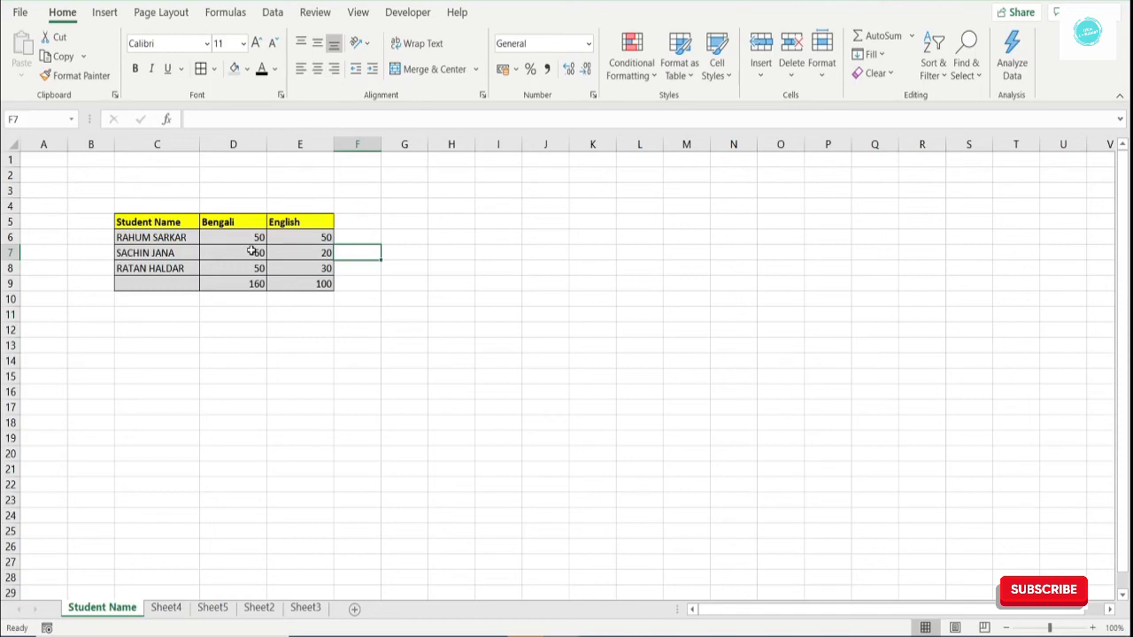
{"action": "left_click", "coordinate": [409, 241]}
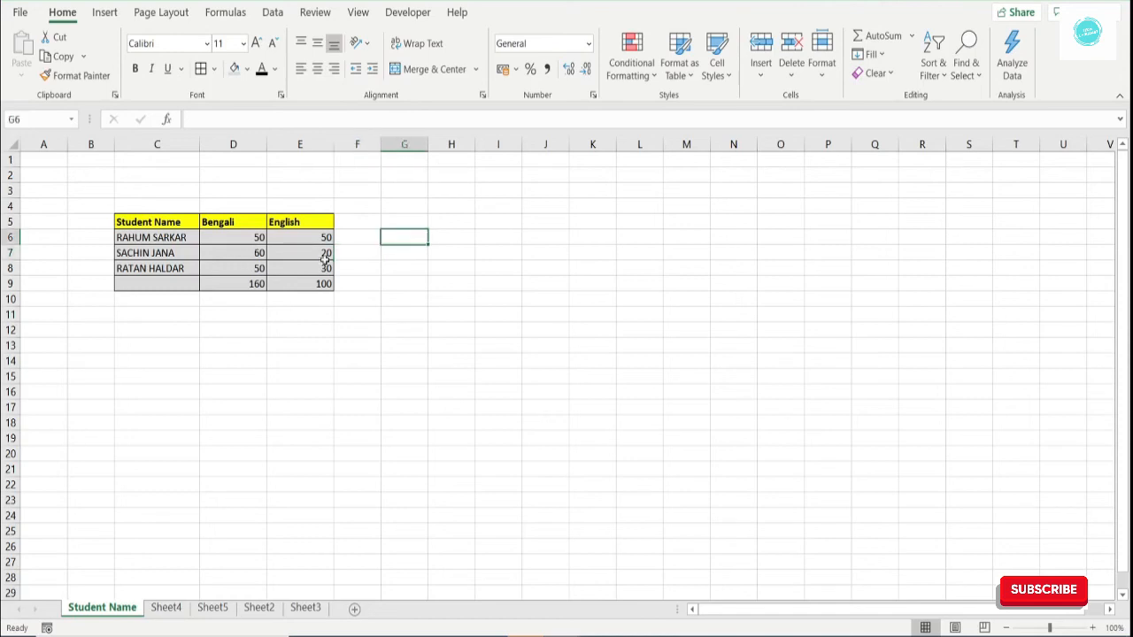
Review the formatted table's headings and the total formulas in cells D9 and E9.
{"action": "left_click", "coordinate": [147, 208]}
{"action": "left_click_drag", "start_coordinate": [147, 207], "coordinate": [309, 319]}
{"action": "left_click", "coordinate": [354, 360]}
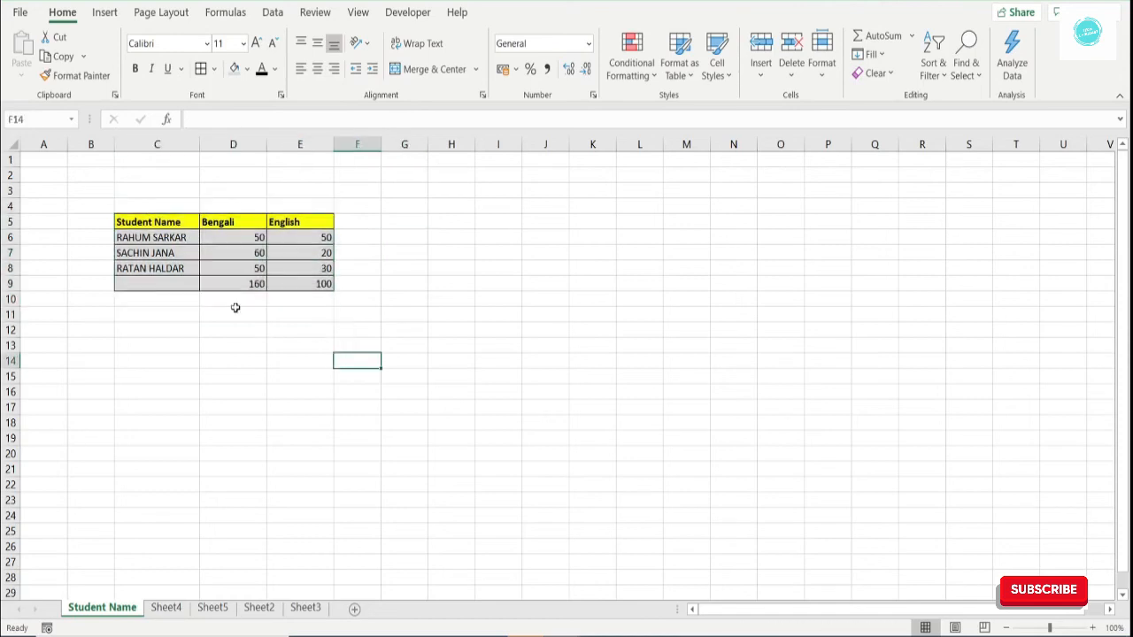
{"action": "left_click", "coordinate": [187, 223]}
{"action": "left_click", "coordinate": [215, 223]}
{"action": "left_click", "coordinate": [290, 227]}
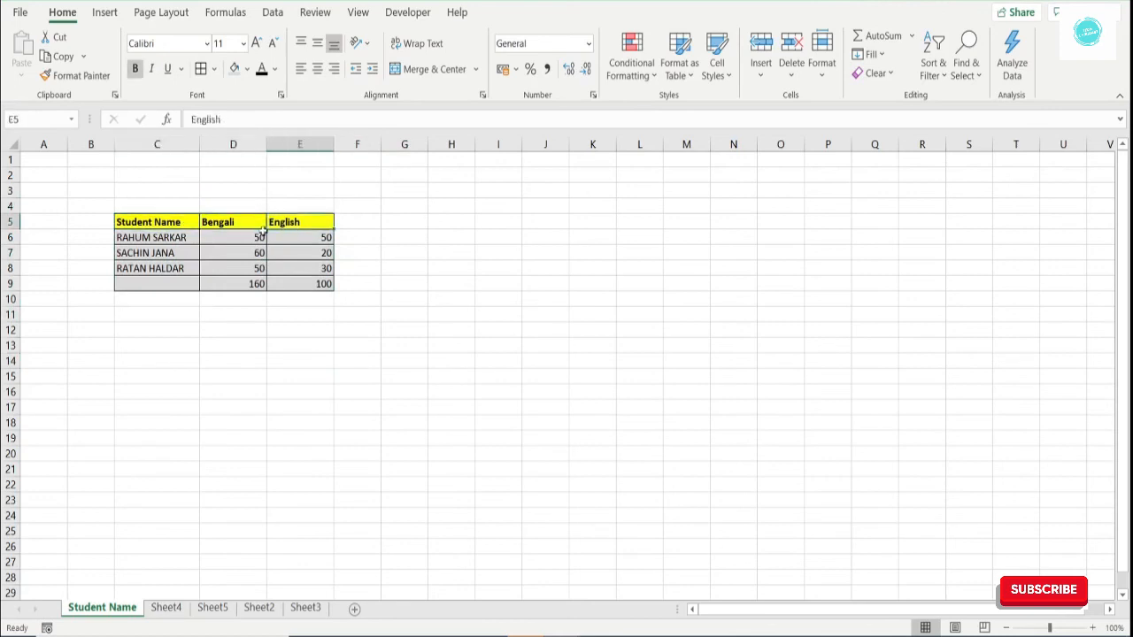
{"action": "left_click", "coordinate": [255, 286]}
{"action": "left_click", "coordinate": [295, 282]}
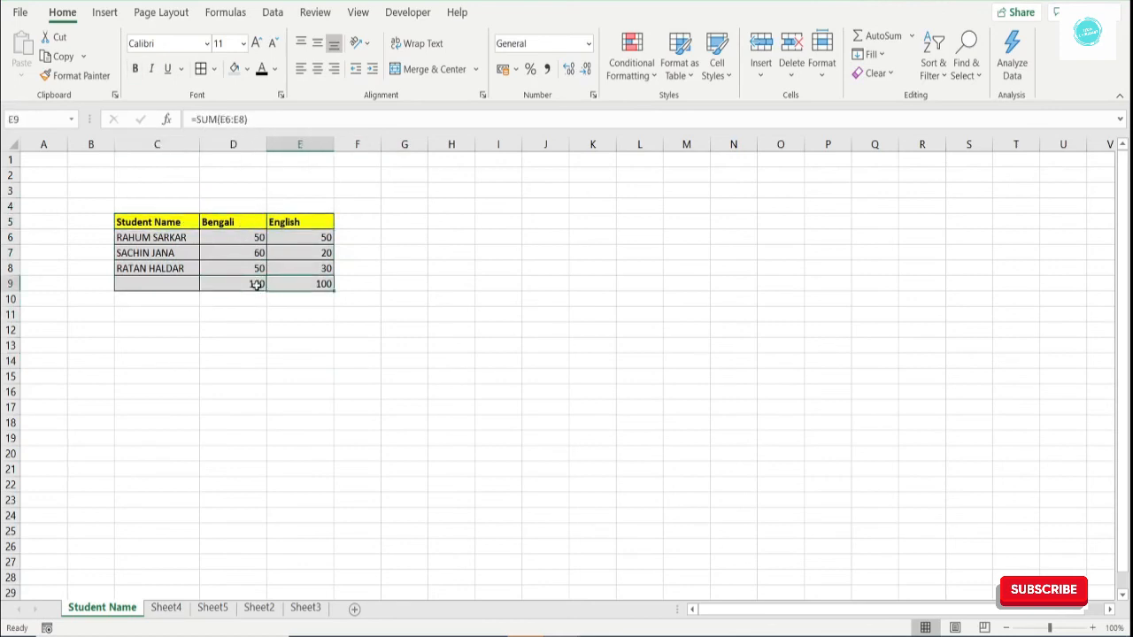
{"action": "left_click", "coordinate": [253, 282]}
{"action": "left_click", "coordinate": [291, 286]}
{"action": "left_click", "coordinate": [250, 285]}
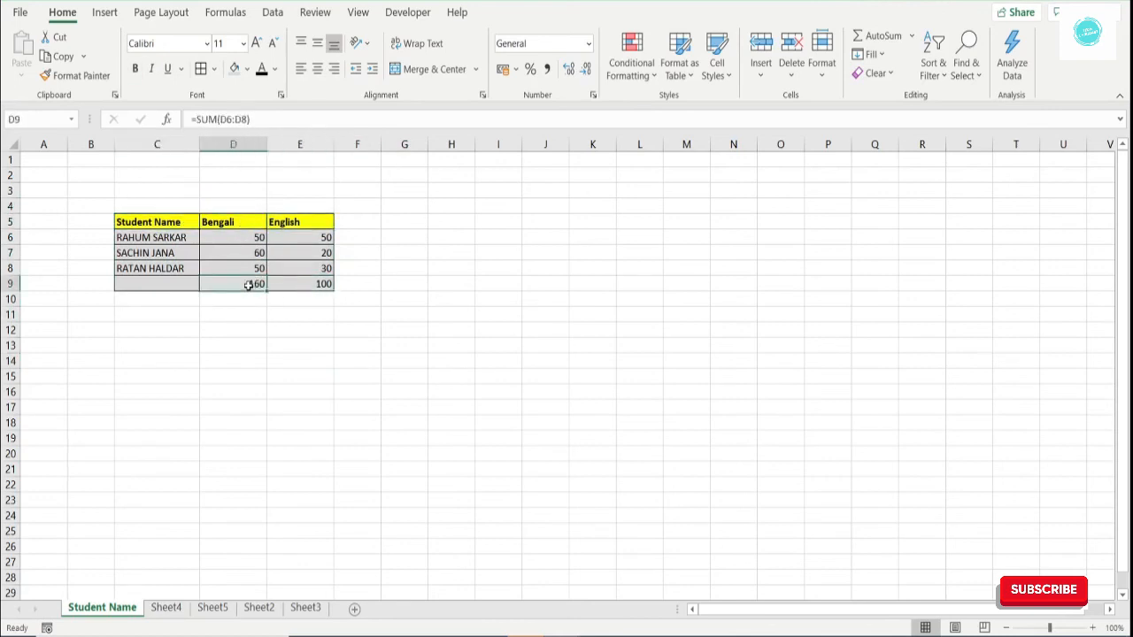
{"action": "left_click", "coordinate": [302, 283]}
{"action": "left_click", "coordinate": [248, 286]}
{"action": "left_click", "coordinate": [308, 285]}
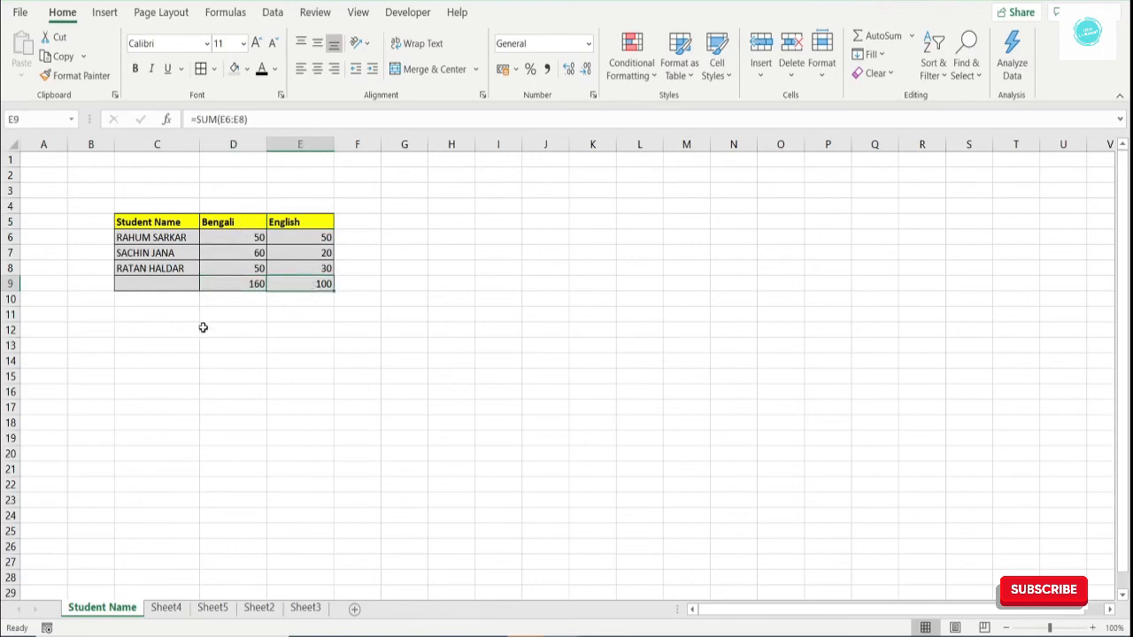
{"action": "left_click_drag", "start_coordinate": [93, 203], "coordinate": [370, 350]}
{"action": "left_click", "coordinate": [358, 318]}
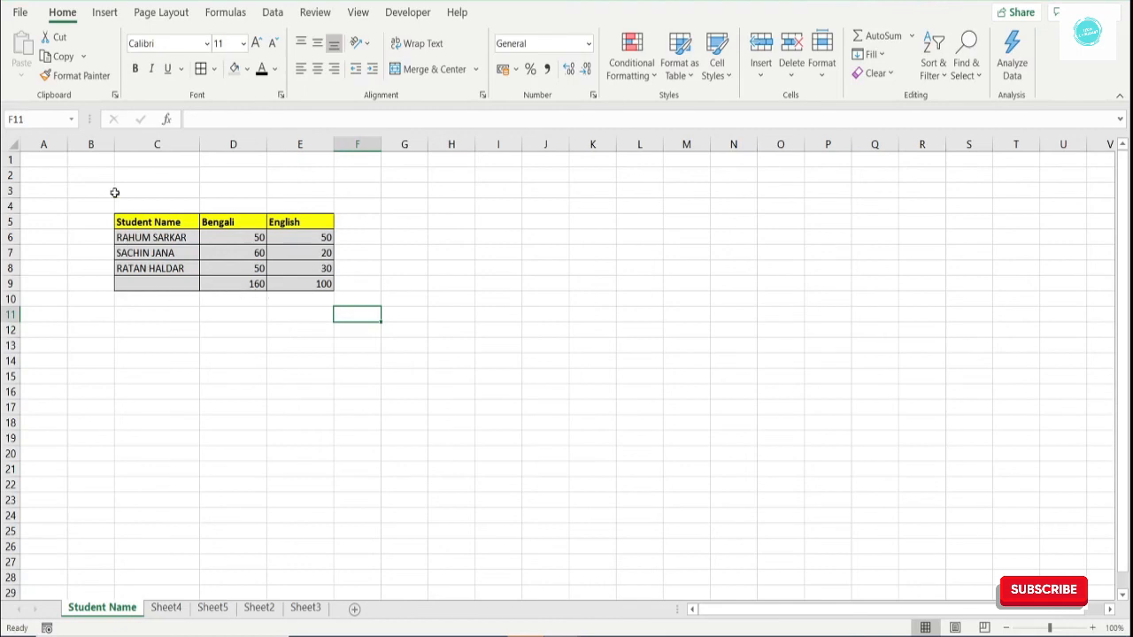
{"action": "left_click_drag", "start_coordinate": [105, 190], "coordinate": [346, 319]}
{"action": "left_click", "coordinate": [452, 315]}
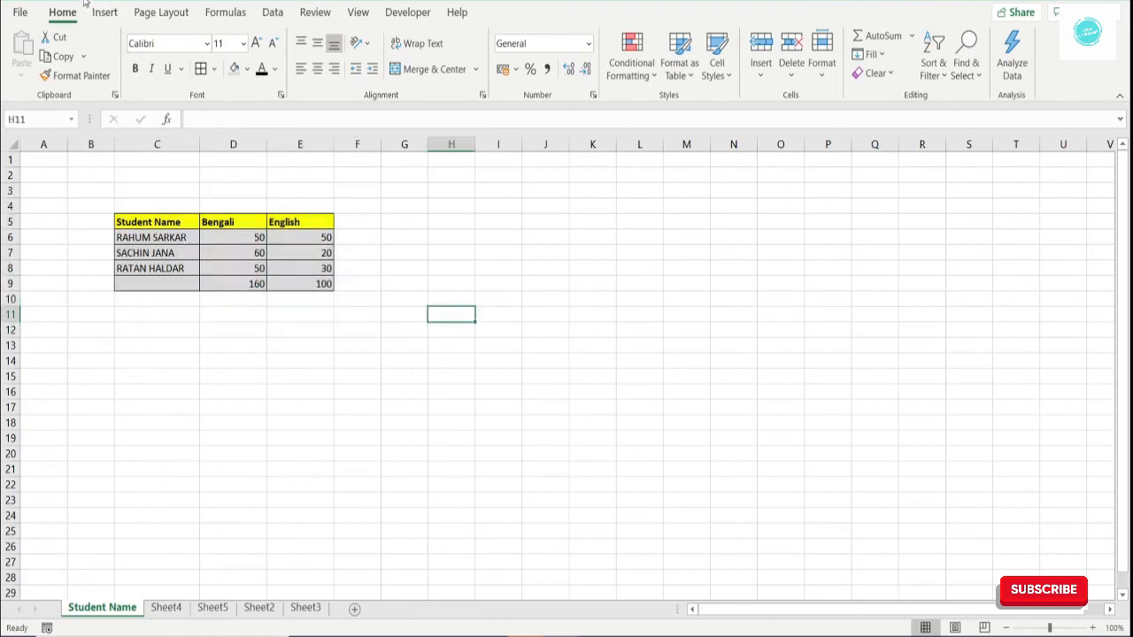
Check the print preview of the Student Name sheet and return to the worksheet.
{"action": "left_click", "coordinate": [264, 3]}
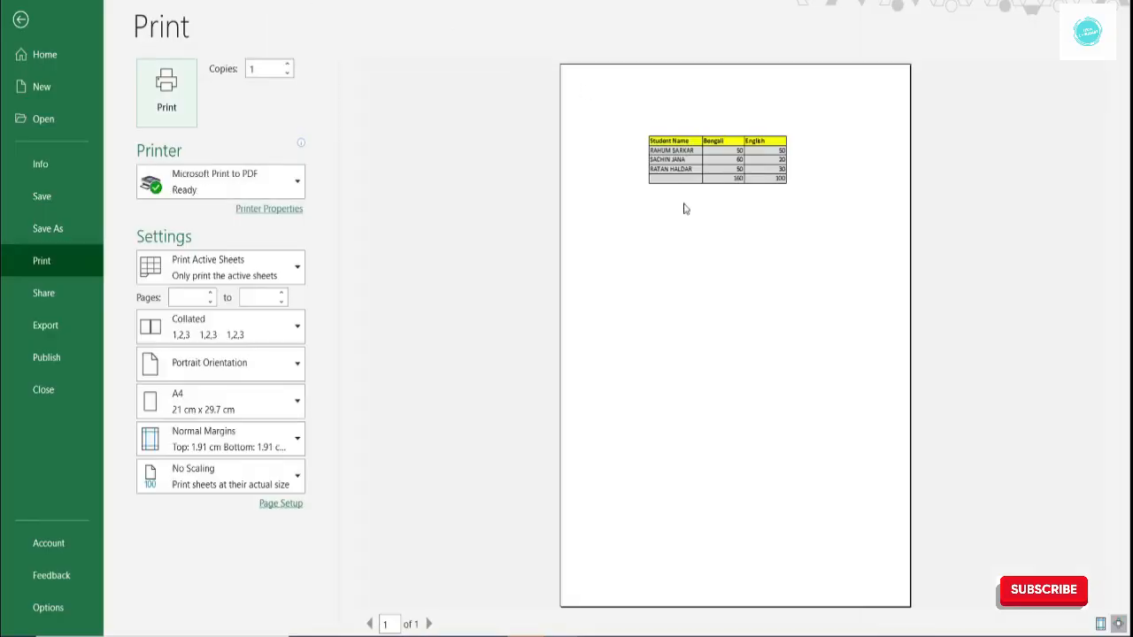
{"action": "left_click", "coordinate": [27, 28]}
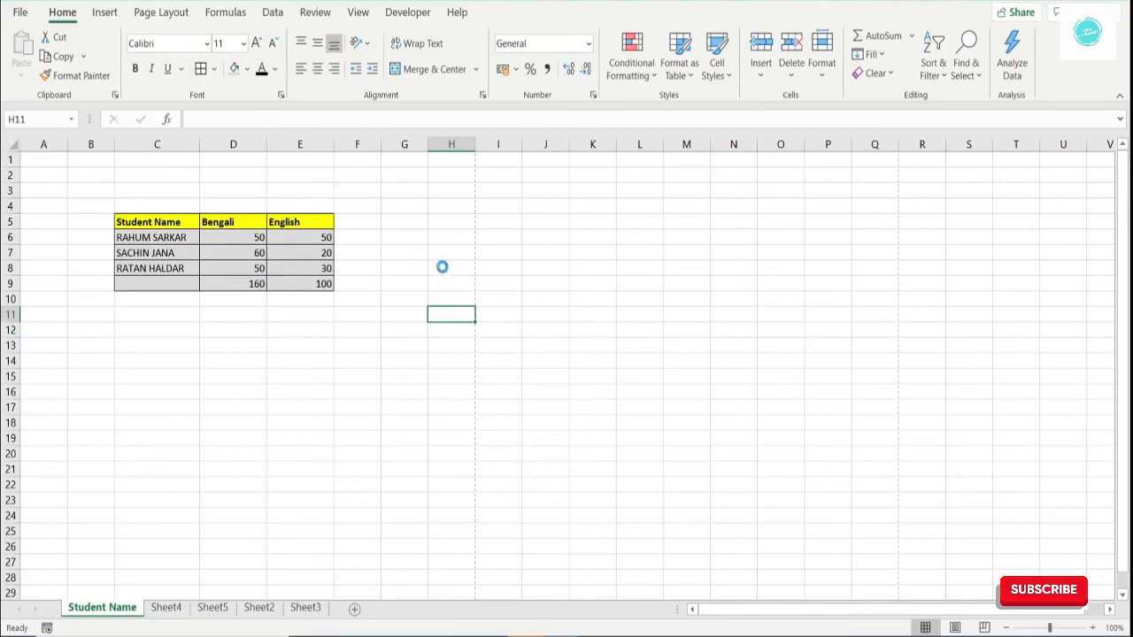
{"action": "key", "text": "ctrl+p"}
{"action": "left_click", "coordinate": [21, 19]}
{"action": "key", "text": "ctrl+p"}
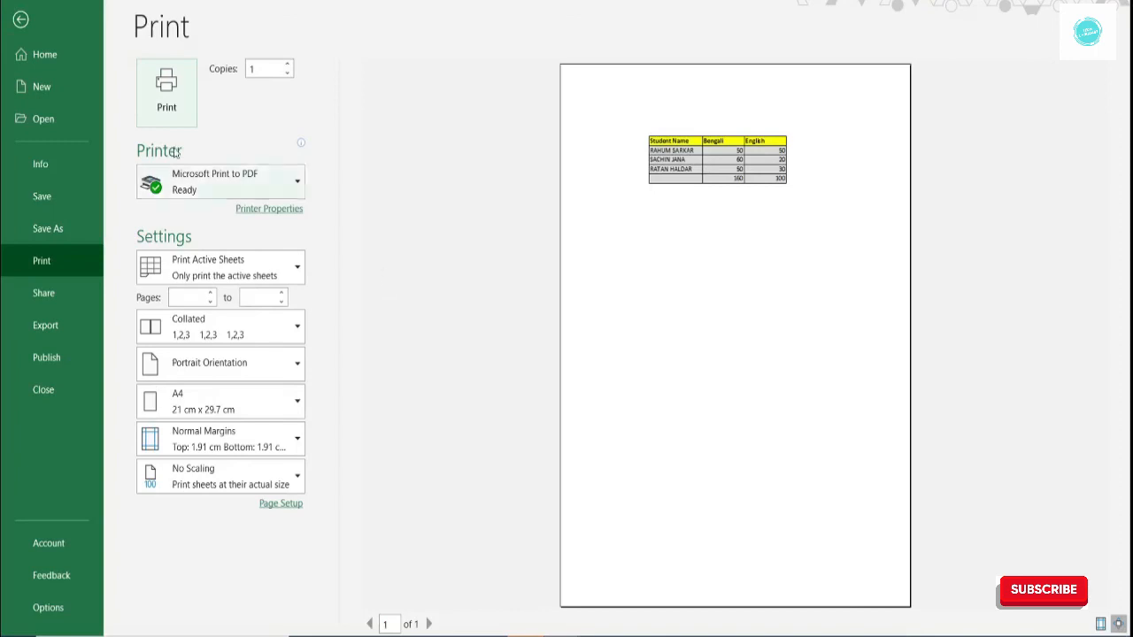
{"action": "key", "text": "Escape"}
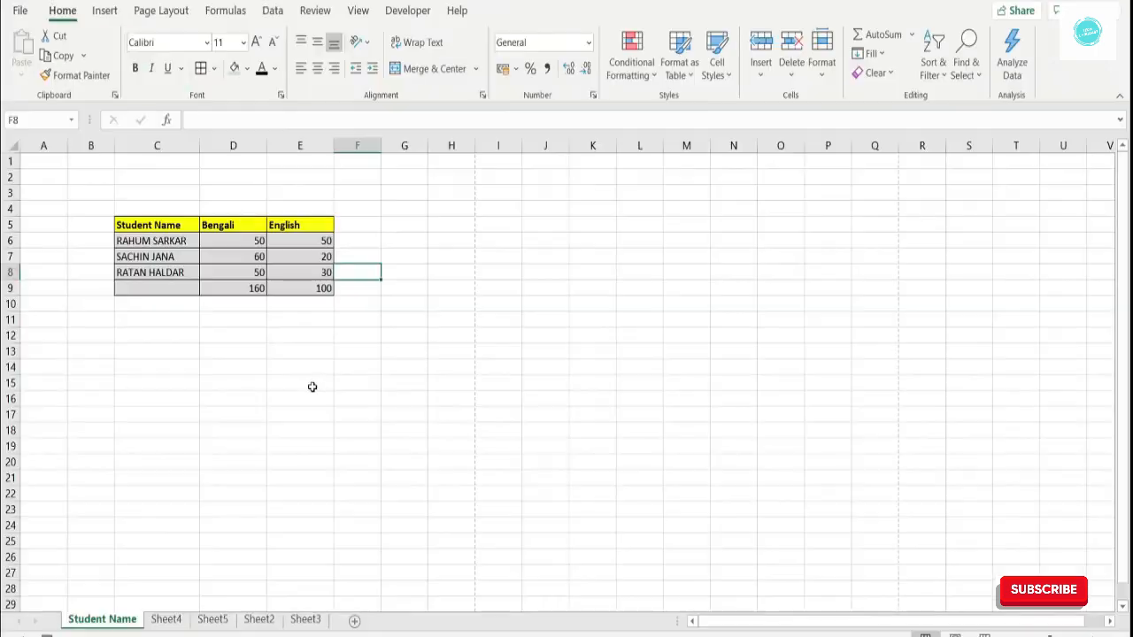
{"action": "left_click", "coordinate": [314, 386]}
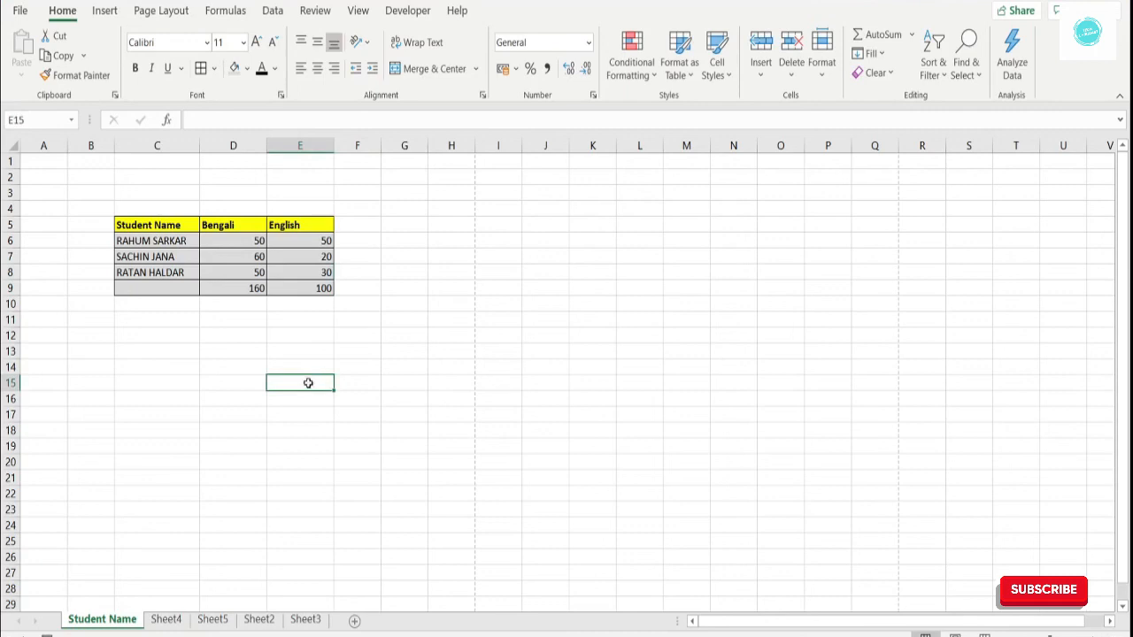
{"action": "left_click_drag", "start_coordinate": [98, 194], "coordinate": [357, 371]}
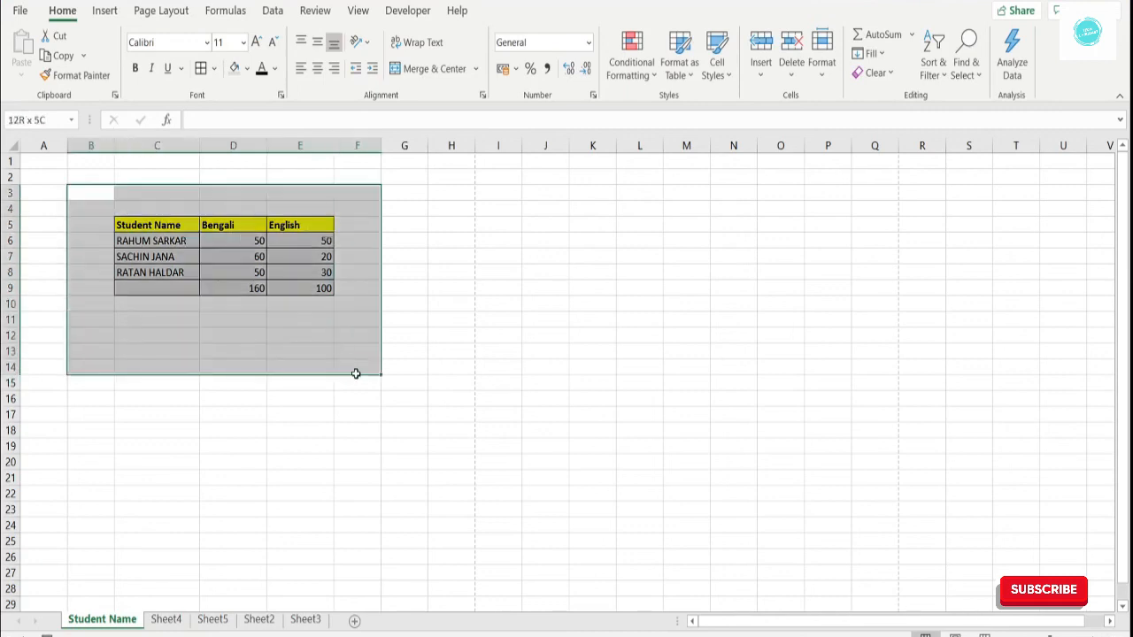
{"action": "left_click", "coordinate": [328, 342]}
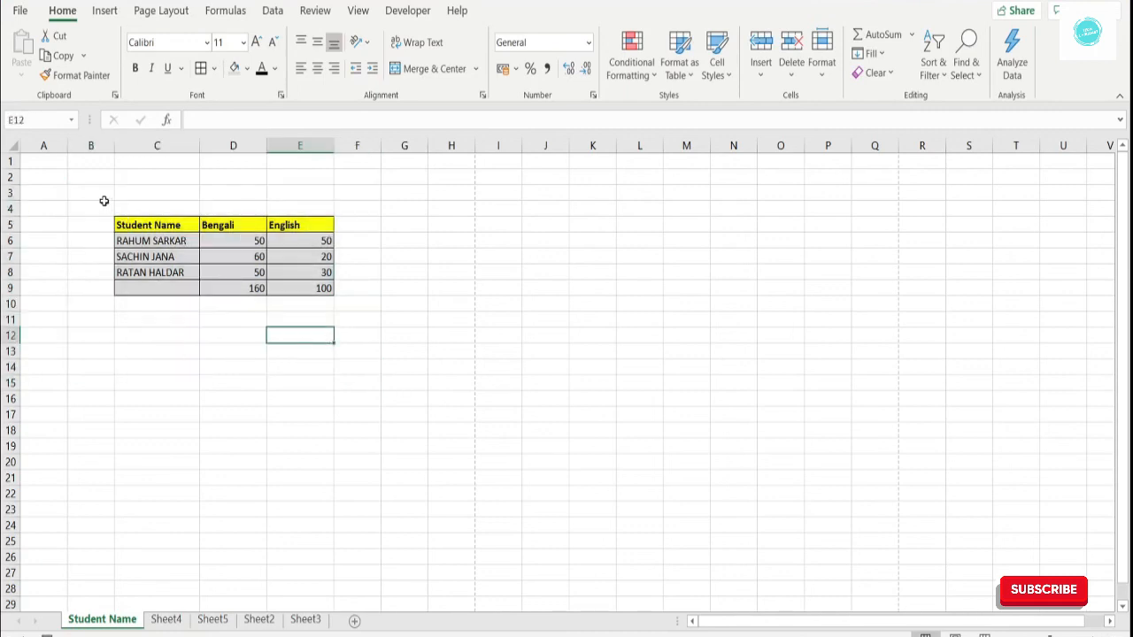
{"action": "left_click_drag", "start_coordinate": [97, 194], "coordinate": [369, 360]}
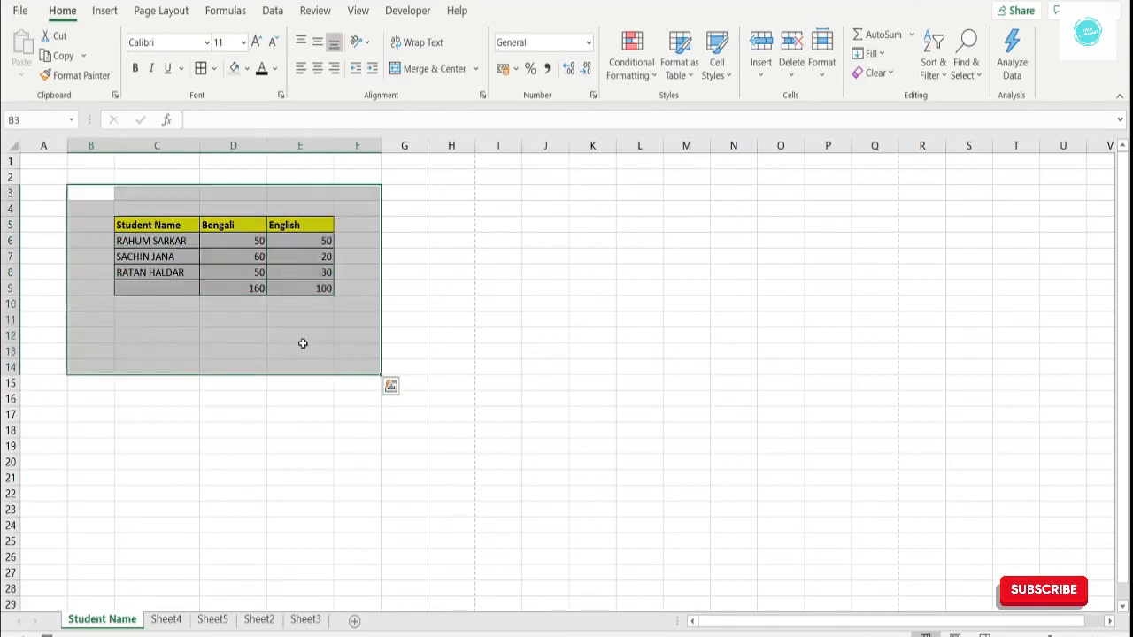
{"action": "left_click", "coordinate": [301, 345]}
{"action": "left_click_drag", "start_coordinate": [75, 196], "coordinate": [395, 397]}
{"action": "left_click", "coordinate": [357, 367]}
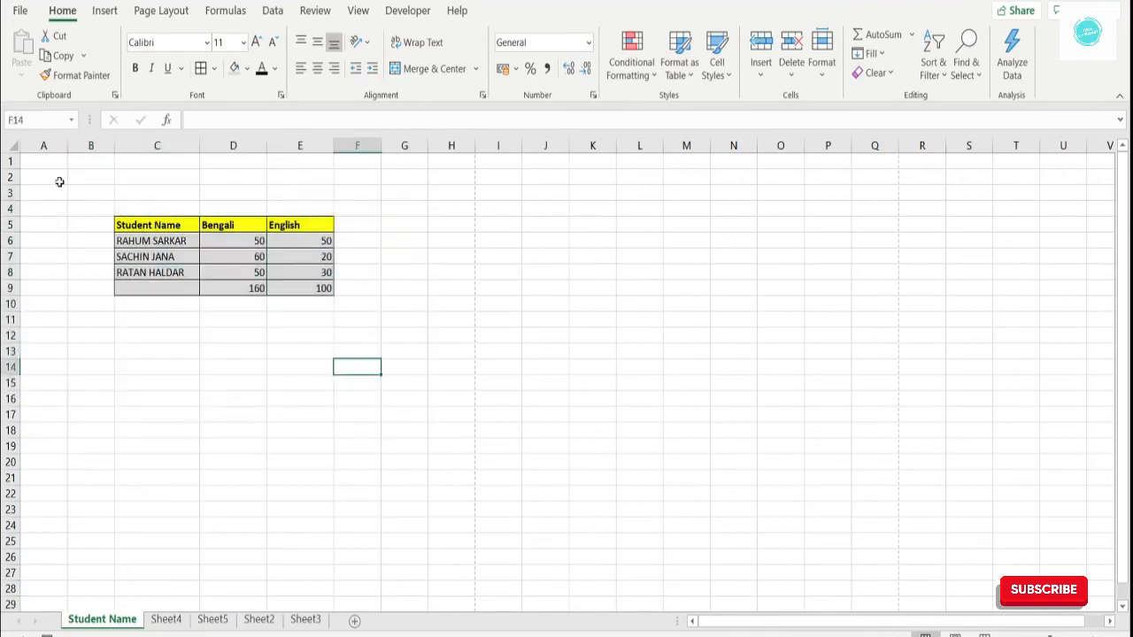
{"action": "left_click_drag", "start_coordinate": [82, 185], "coordinate": [395, 384]}
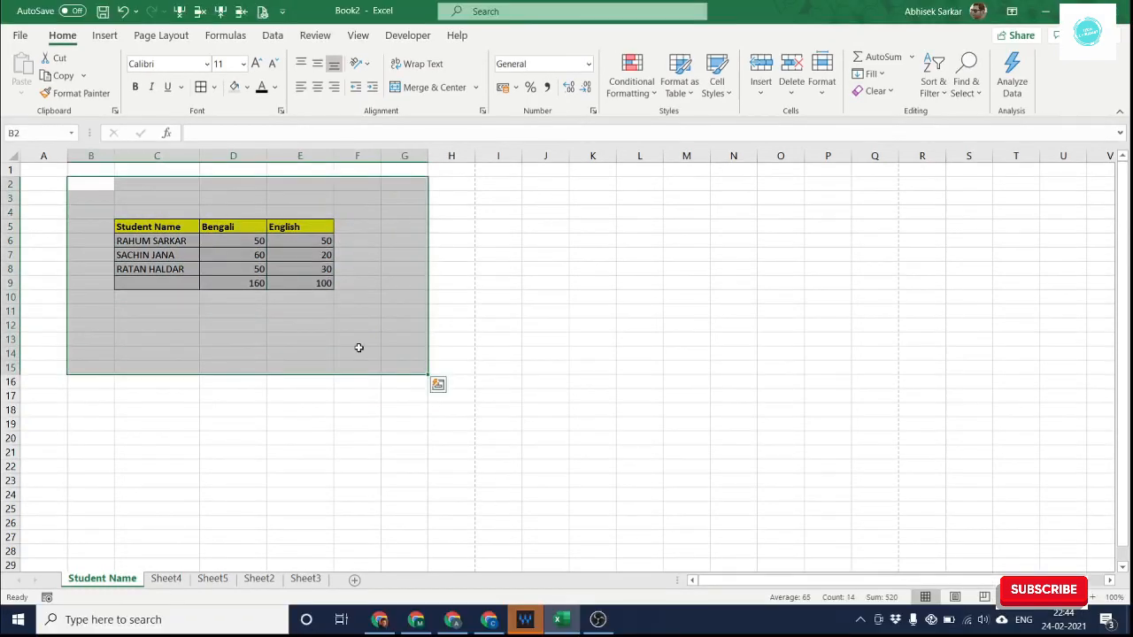